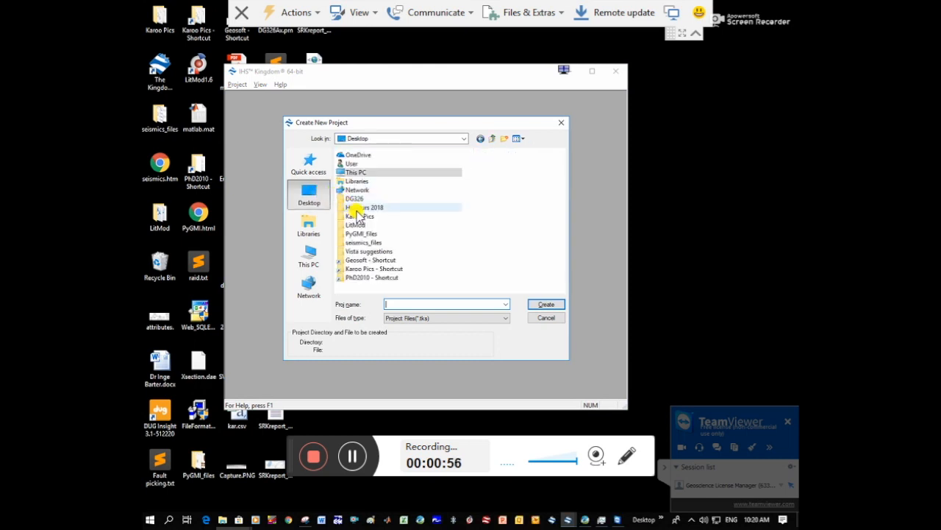
Create a new folder named Bushveld3D inside the Honours 2018 desktop folder and open it as the project location
double_click(356, 208)
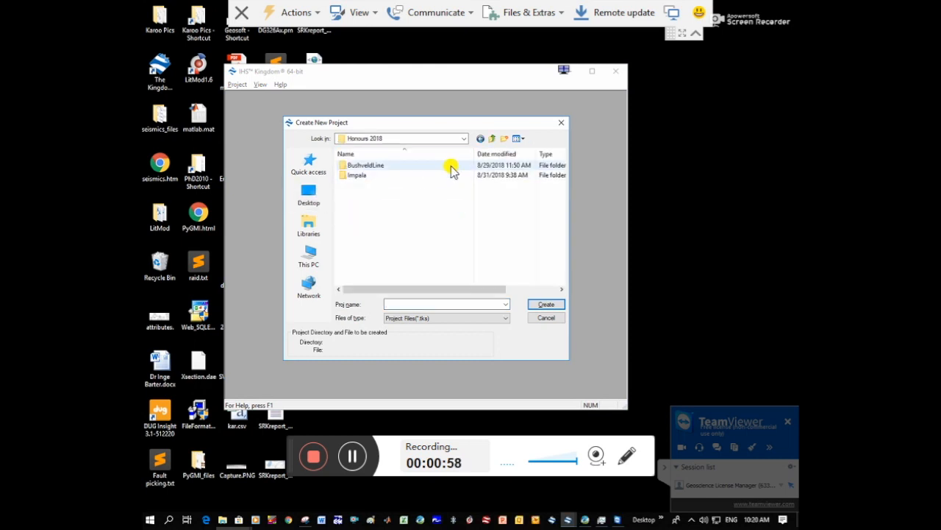
left_click(505, 139)
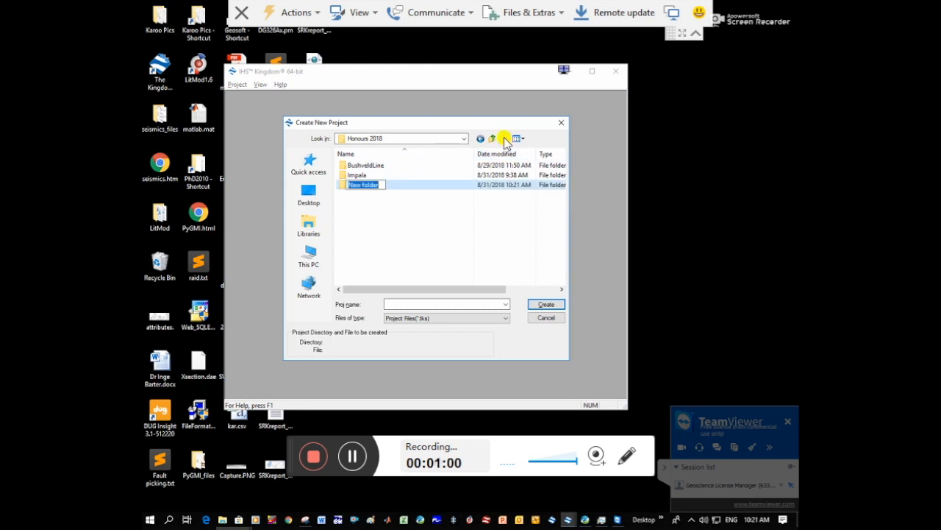
type("Busv")
key("BackSpace")
type("hveld3D")
key("Return")
key("Return")
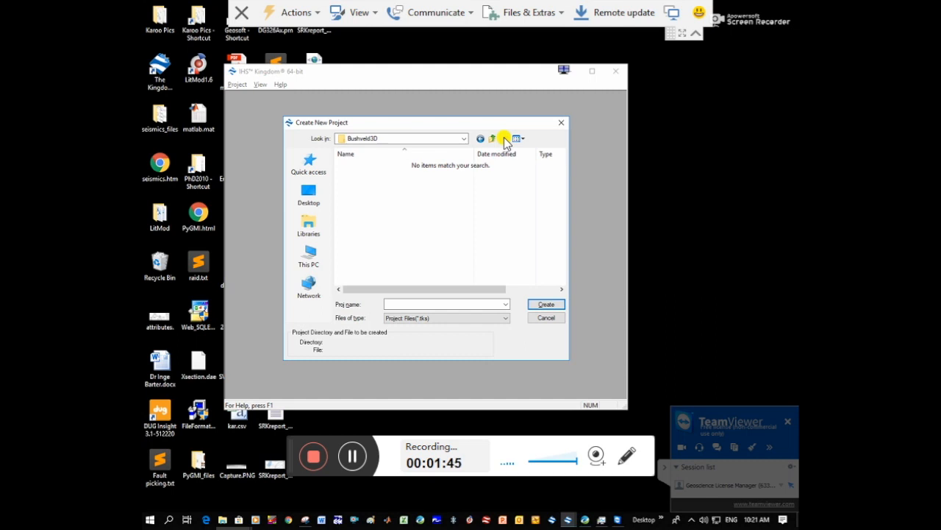
Name the project Bushveld3D_ followed by the author's first name, and create it in the Bushveld3D folder
left_click(386, 303)
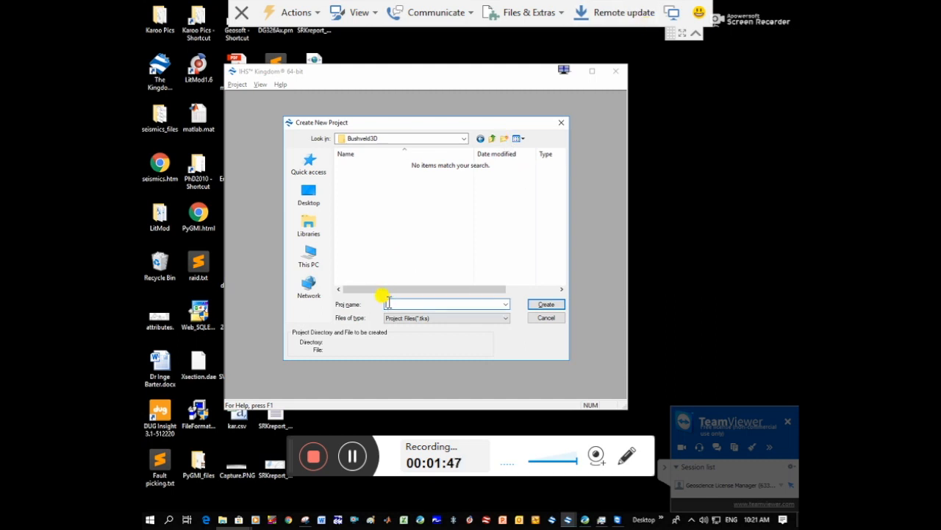
type("Bushveld3D")
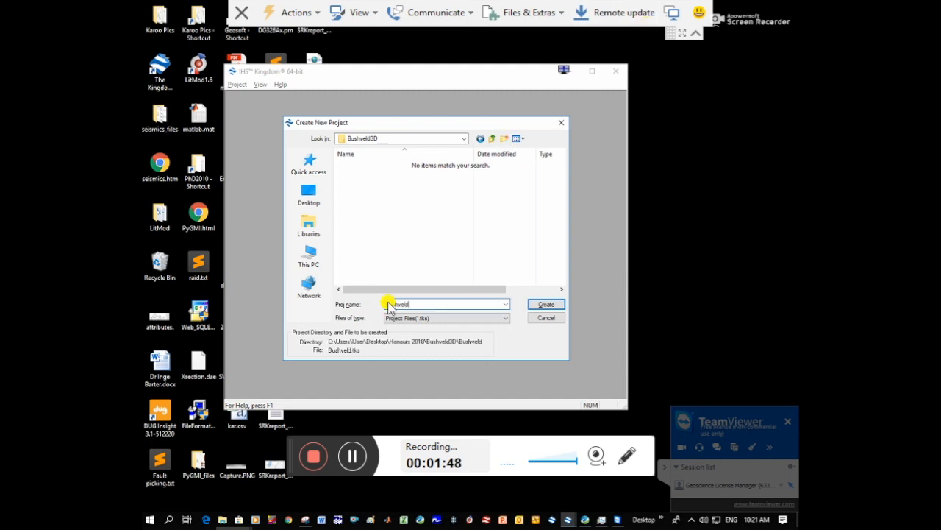
type("_Steph")
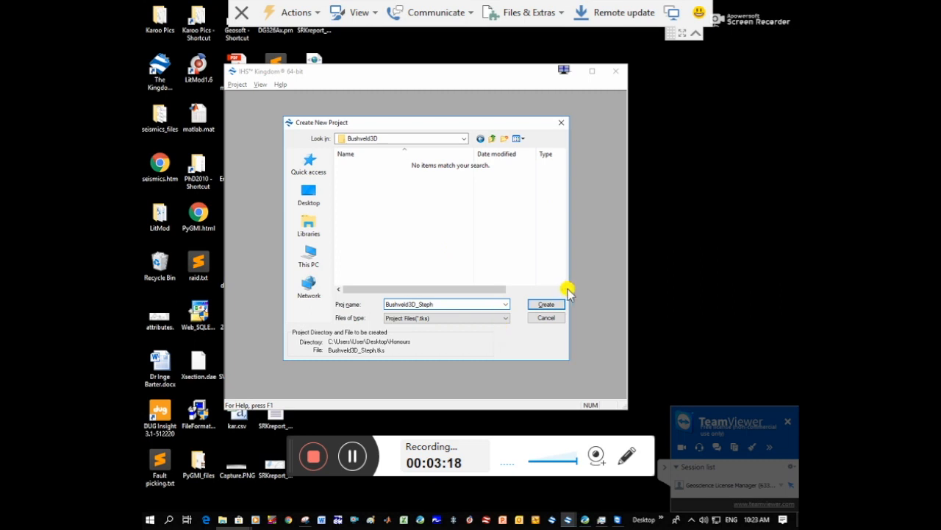
left_click(548, 304)
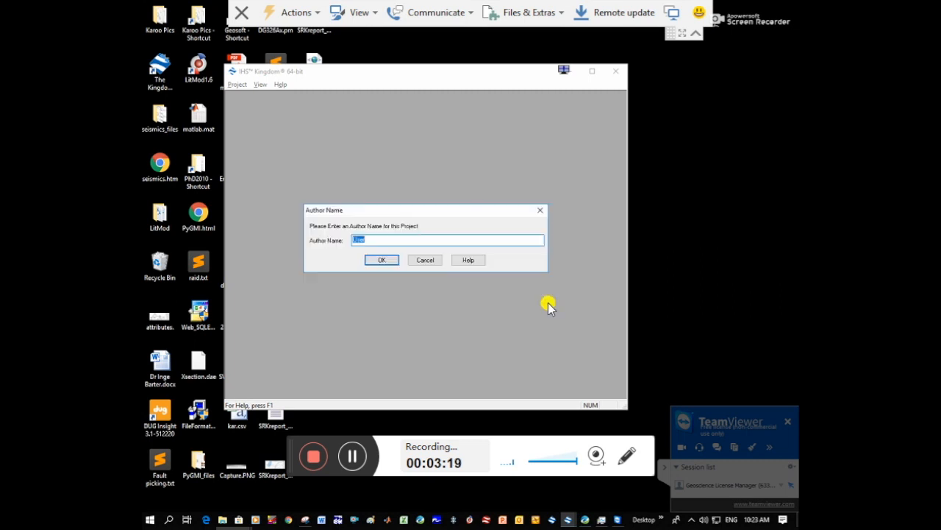
Accept the default author name, choose Auto SQL Server Express as the project database type, and acknowledge the preferences note
left_click(385, 262)
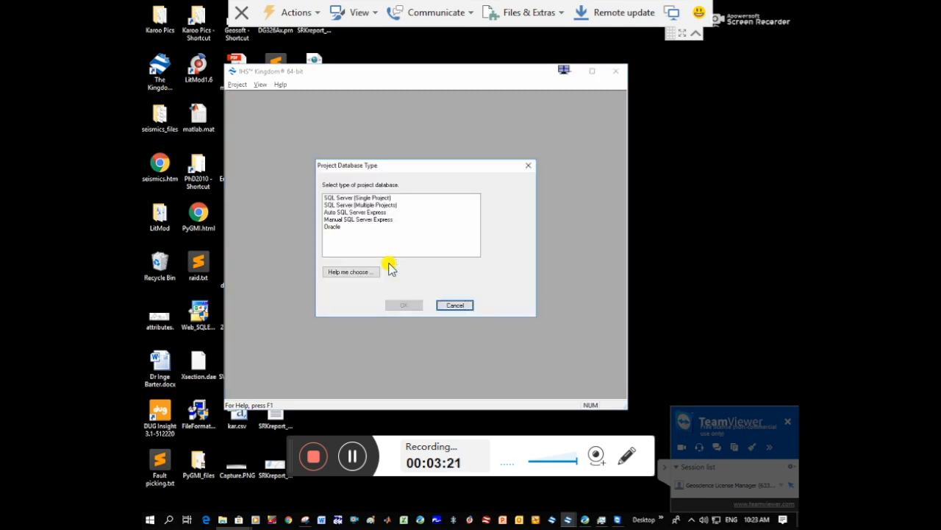
left_click(376, 213)
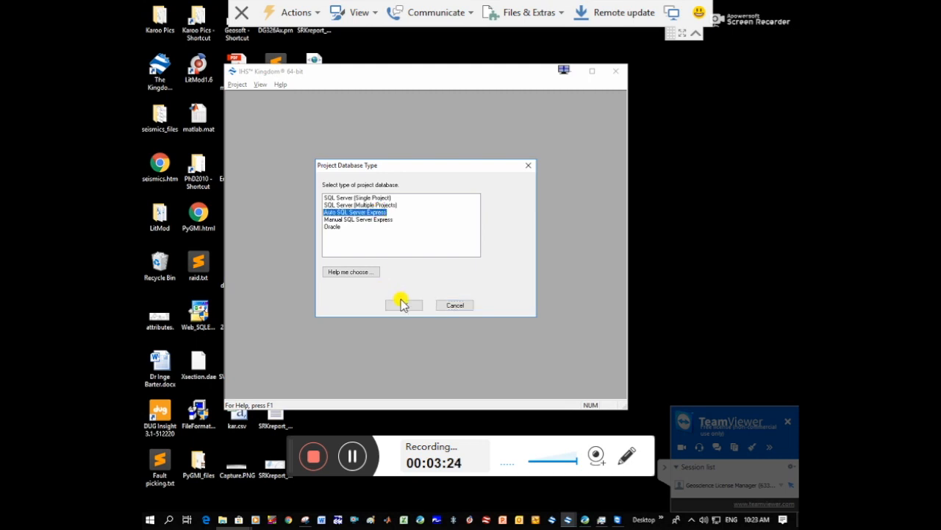
left_click(402, 305)
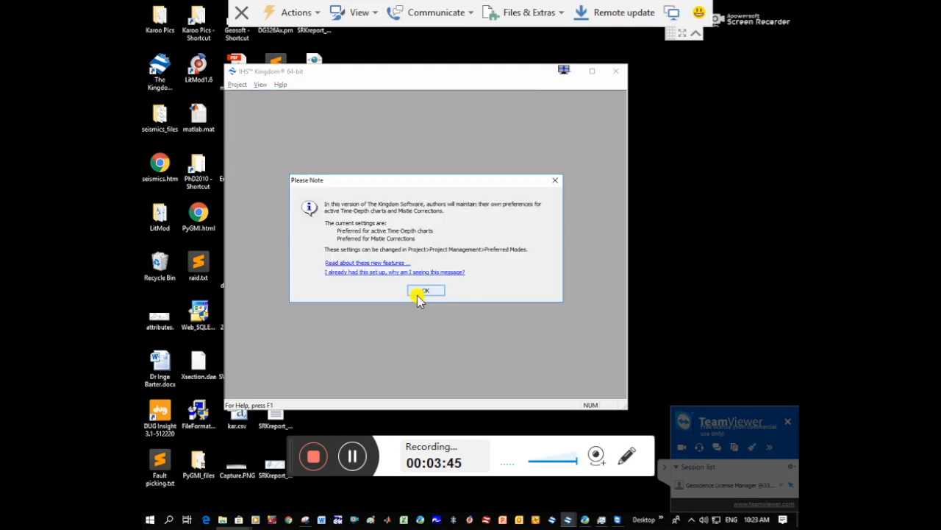
left_click(421, 291)
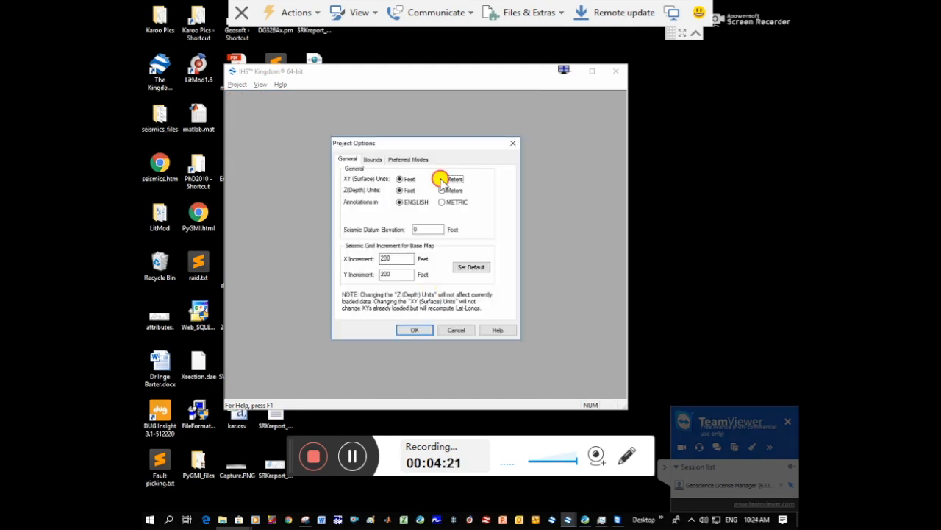
Set the project's XY surface and Z depth units to Meters and its annotations to METRIC
left_click(441, 179)
left_click(441, 191)
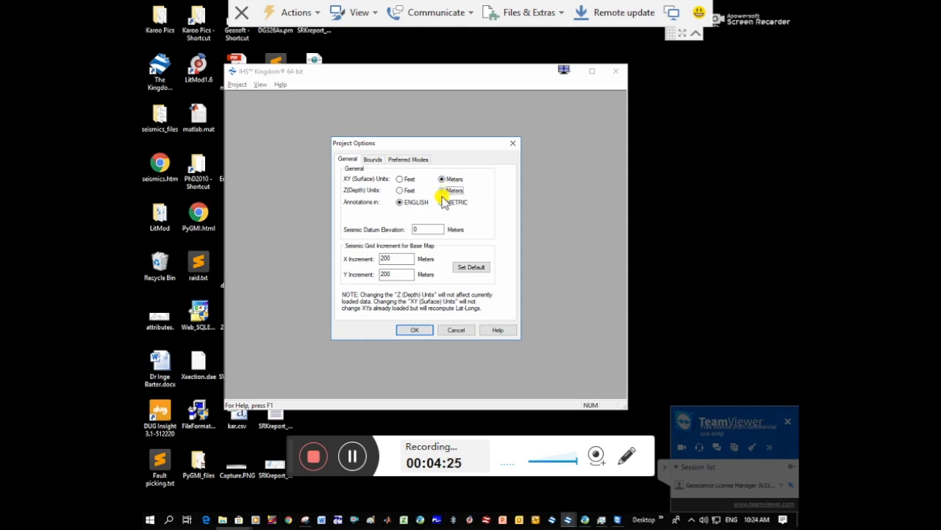
left_click(442, 202)
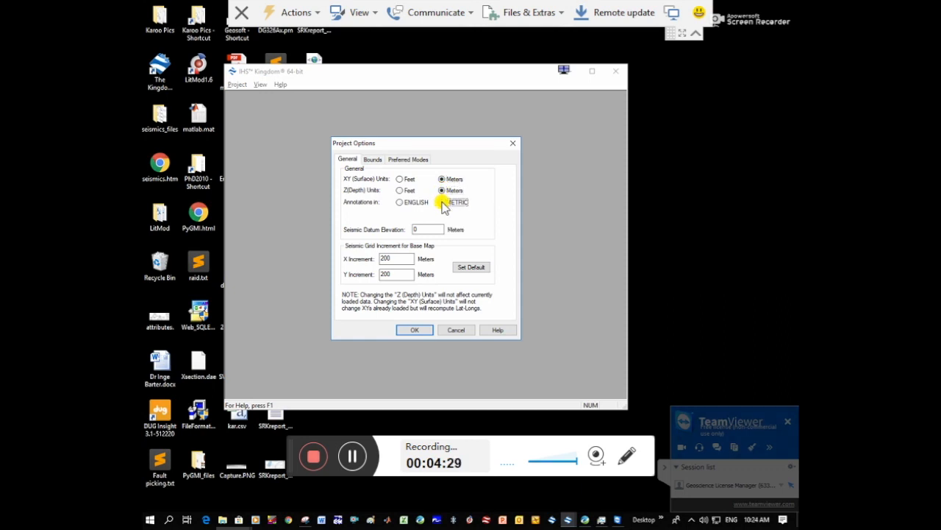
Set the seismic datum elevation to 500 meters, apply the project options, and accept the map unit change
double_click(418, 228)
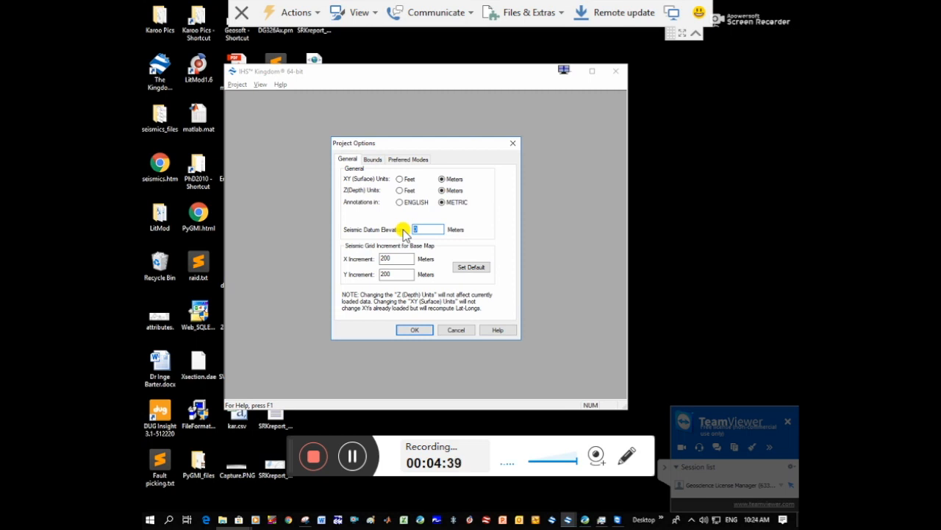
type("500")
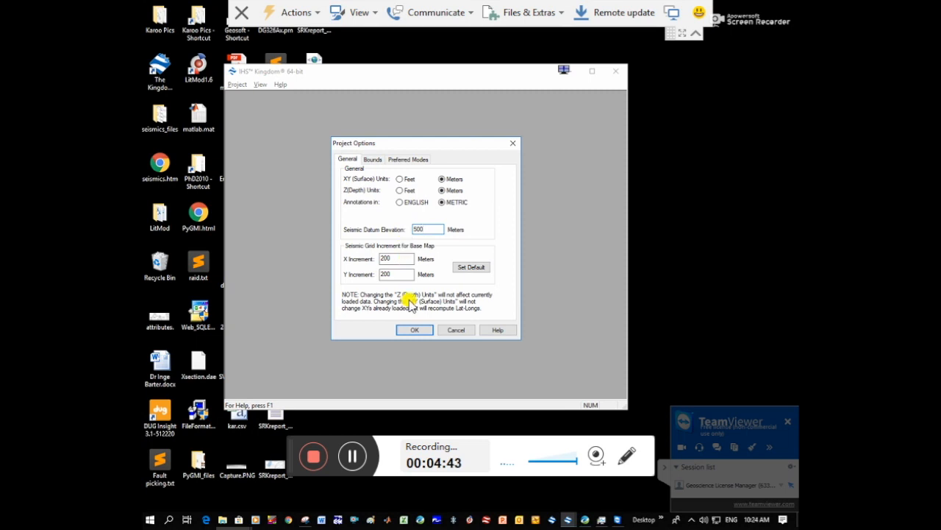
left_click(410, 331)
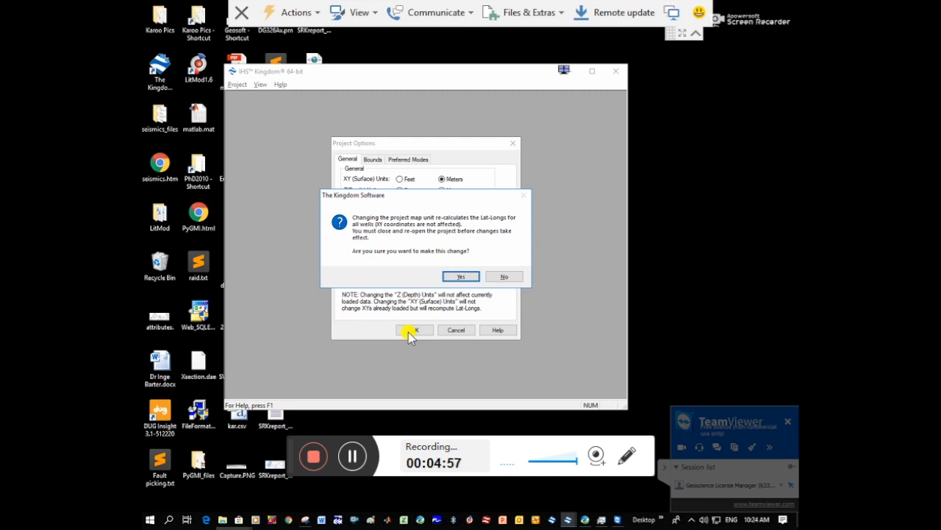
left_click_drag(425, 203, 425, 252)
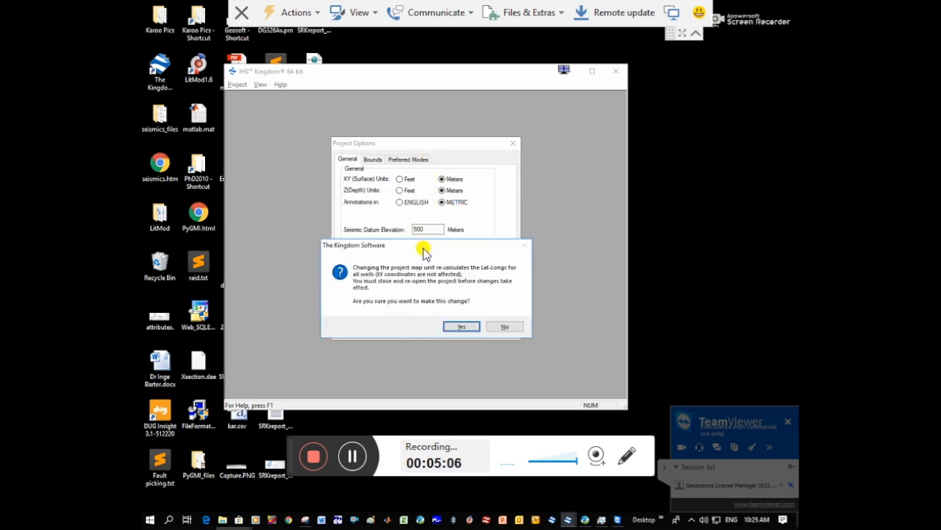
left_click(454, 324)
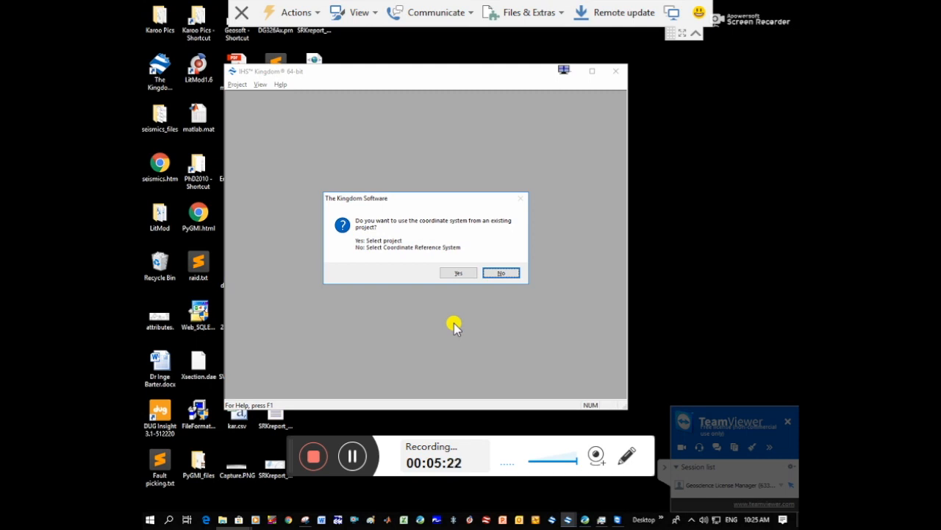
Decline reusing an existing project's coordinate system and assign Hartebeesthoek94 / Lo27 from the South Africa projected systems
left_click(510, 273)
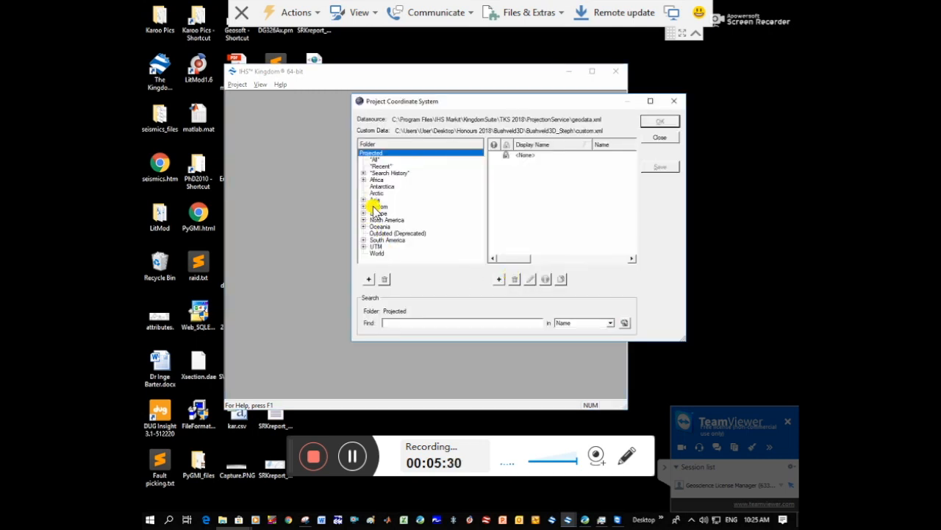
left_click(363, 180)
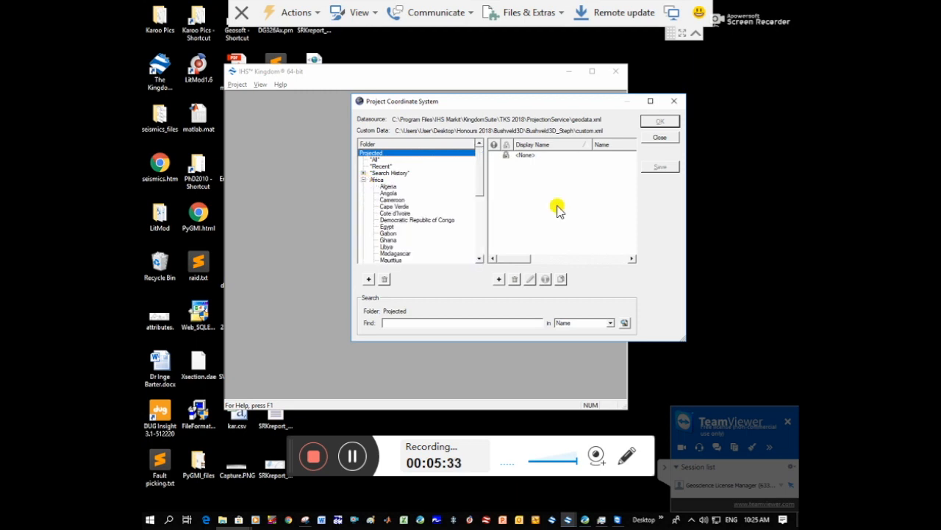
left_click_drag(479, 185, 479, 234)
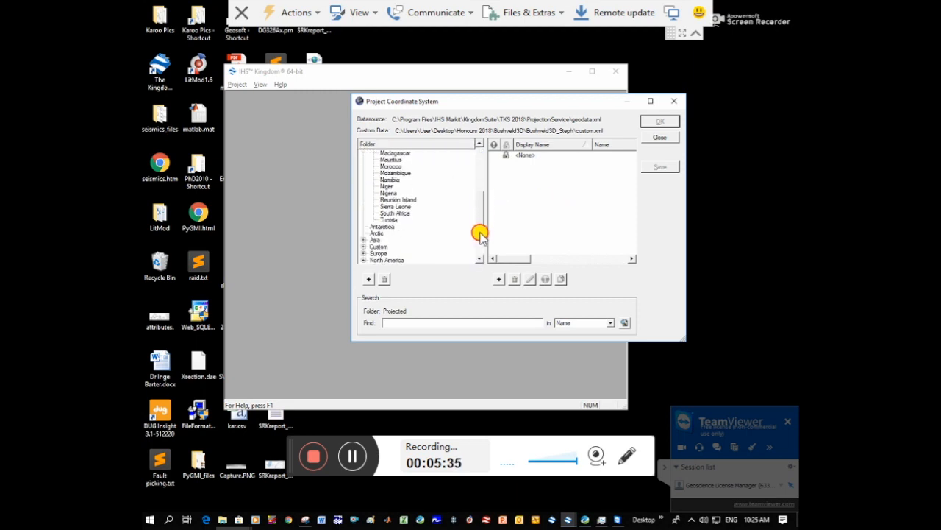
left_click(406, 206)
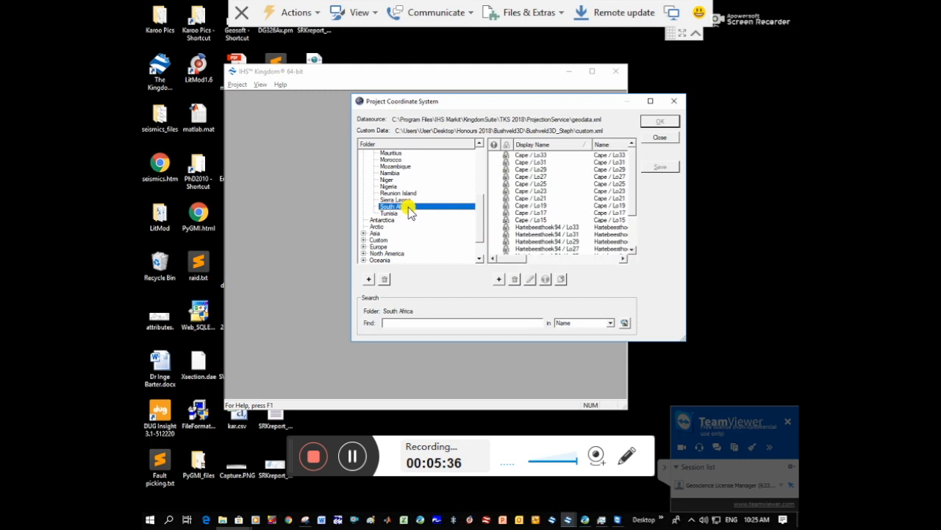
left_click(630, 197)
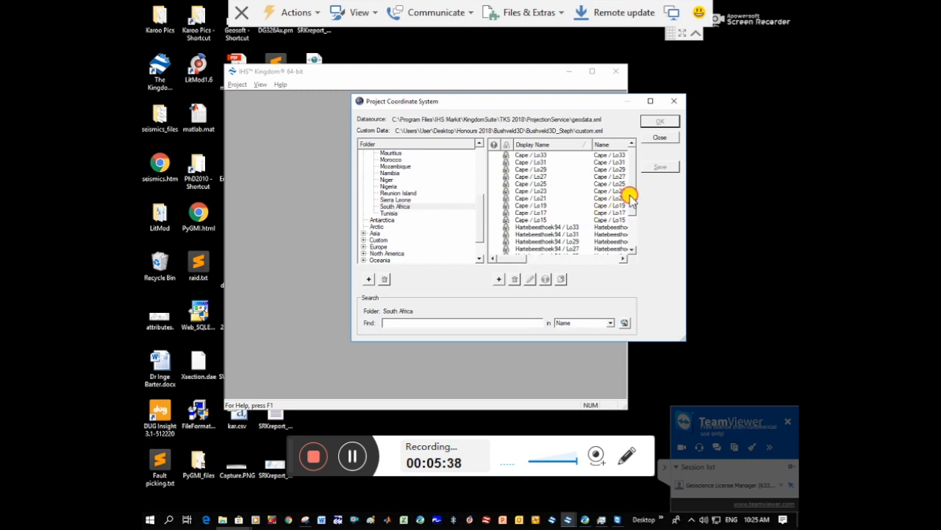
mouse_move(630, 198)
left_mouse_down()
mouse_move(630, 237)
mouse_move(633, 208)
left_mouse_up()
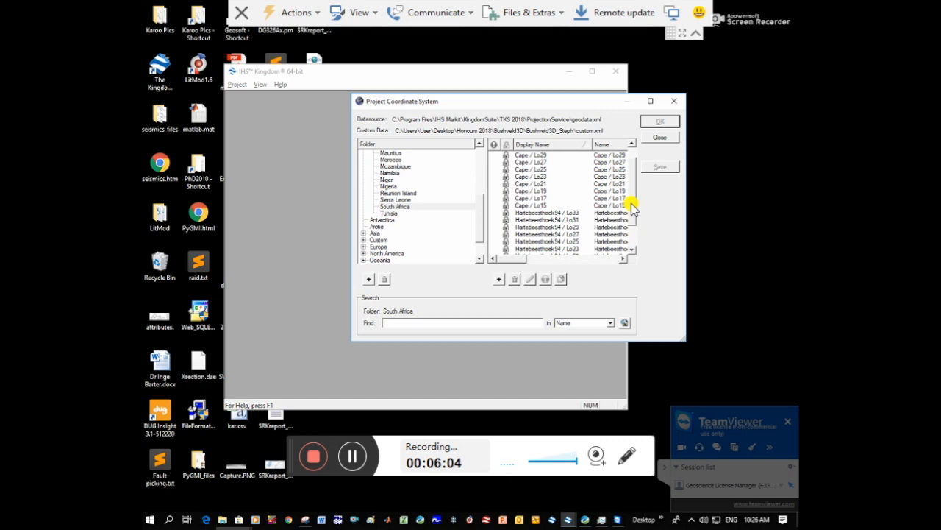
left_click_drag(631, 207, 632, 235)
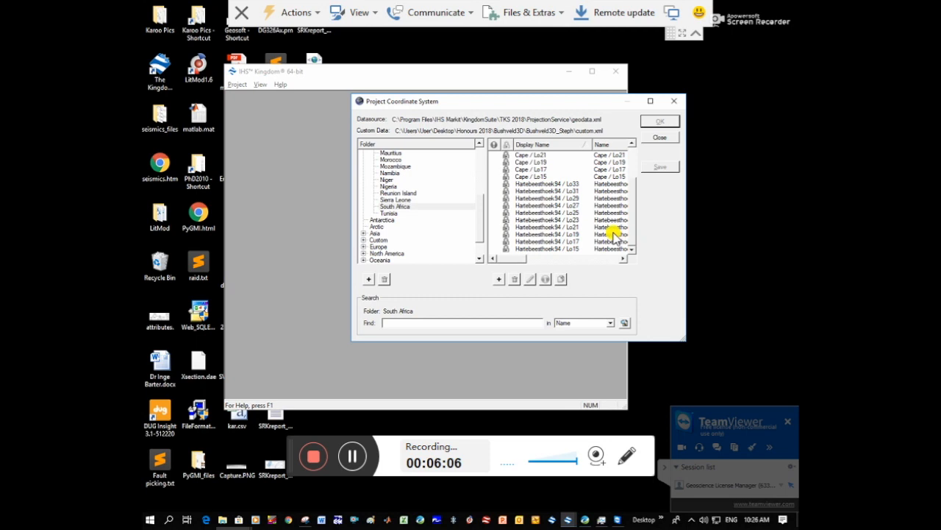
left_click(571, 206)
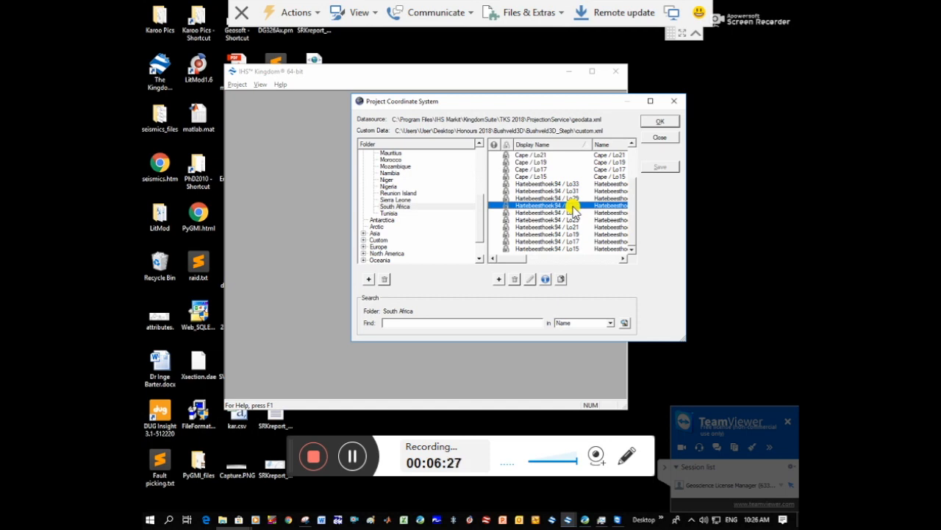
left_click(661, 123)
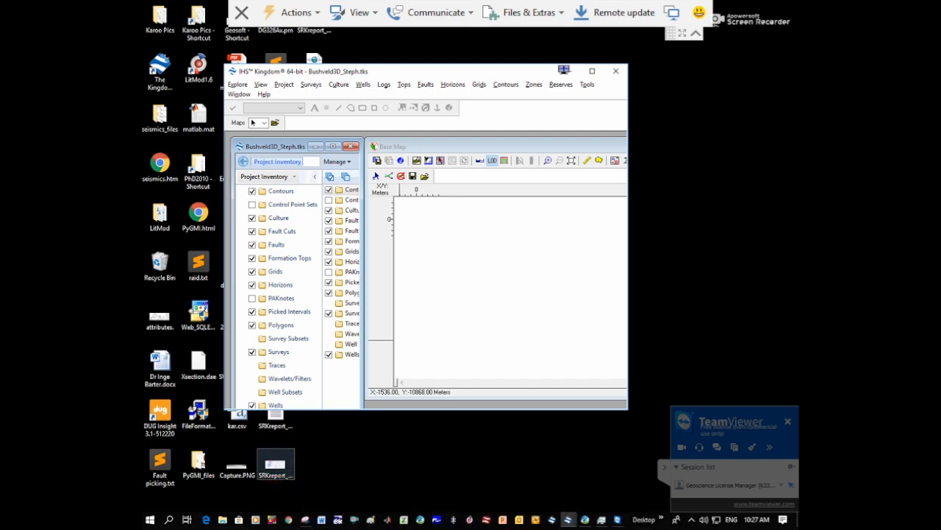
Find the SeiSee desktop app on the computer and launch it
left_click(168, 519)
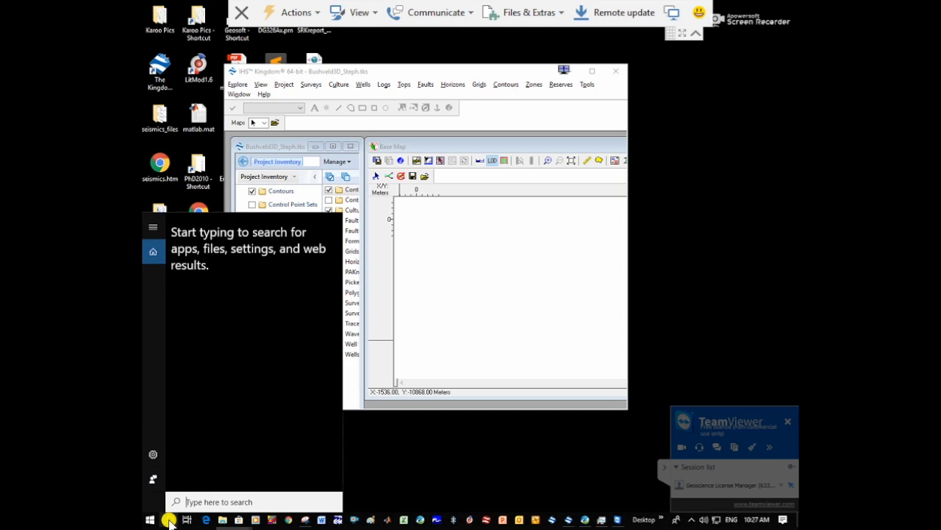
type("seisee")
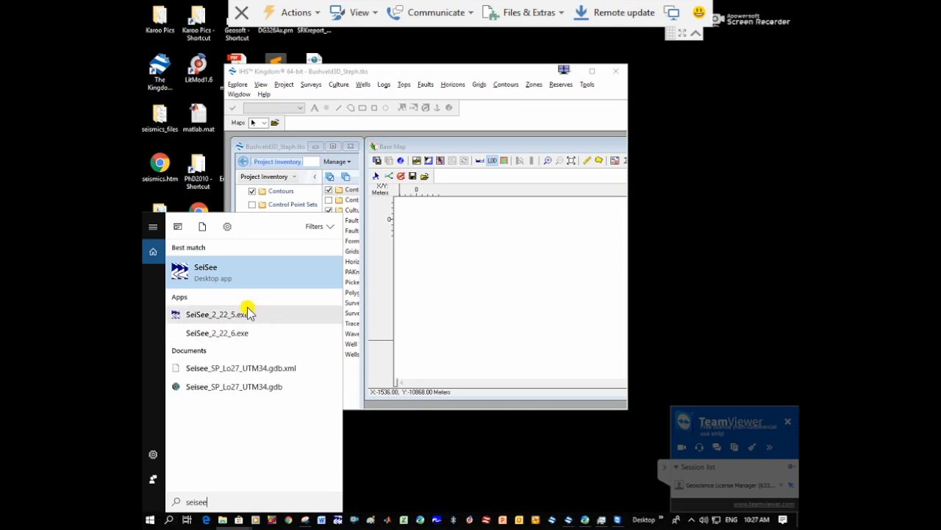
left_click(247, 276)
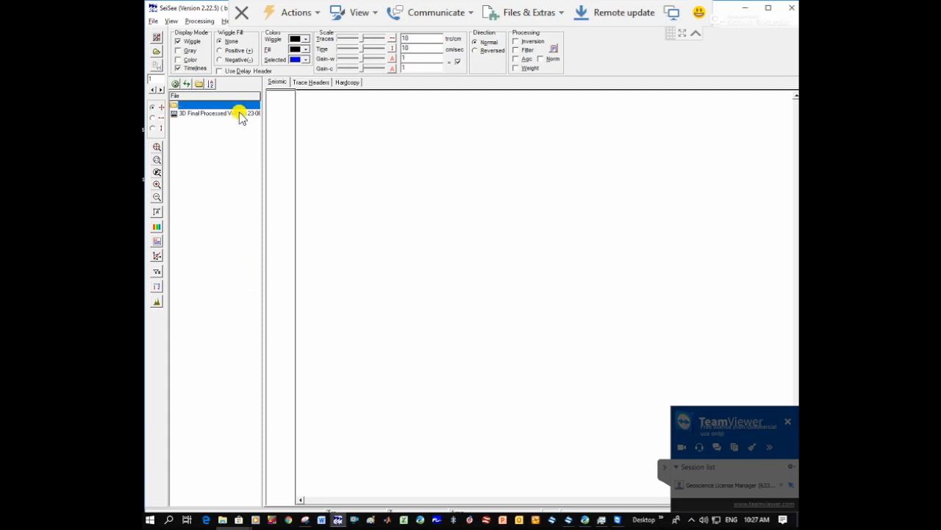
Open the SEG-Y file 3D Final Processed Volume 23-06-2009_Amplitudes.sgy from the Export from 64 bit folder
left_click(154, 22)
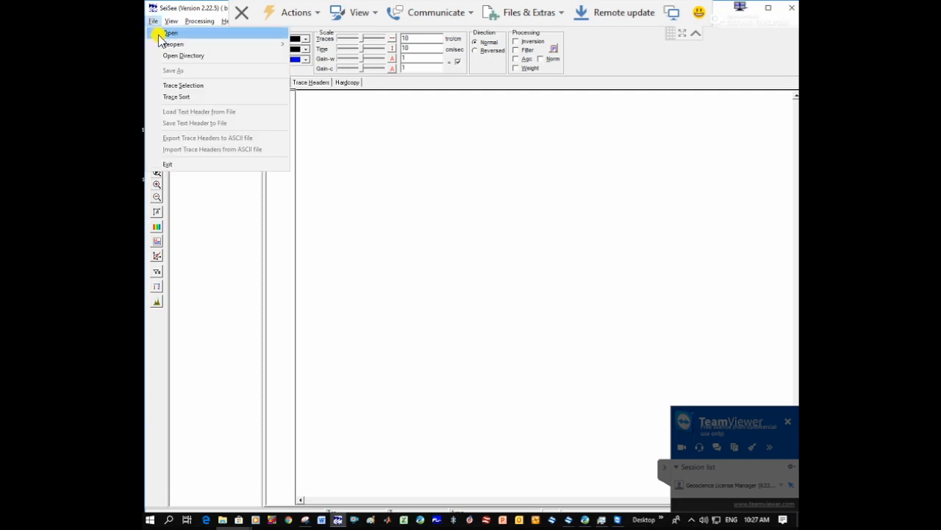
left_click(162, 32)
left_click_drag(488, 92, 392, 163)
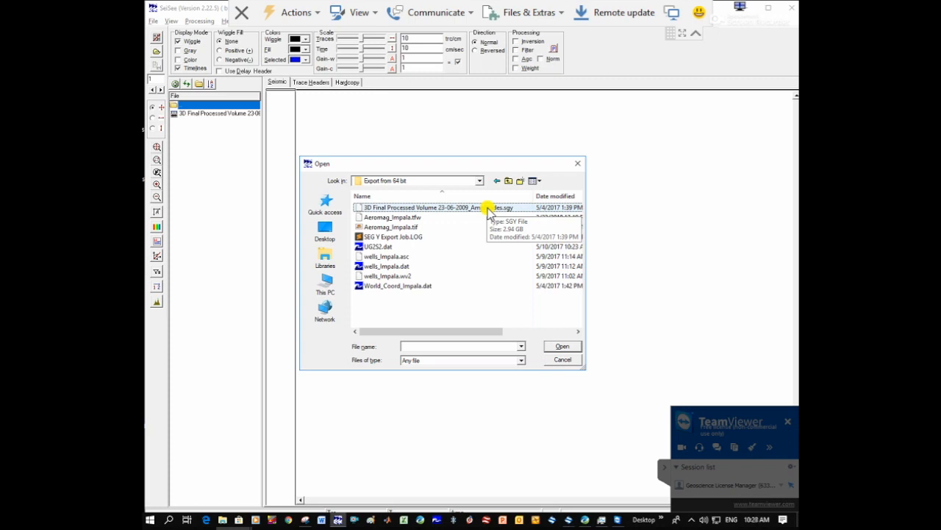
left_click(488, 209)
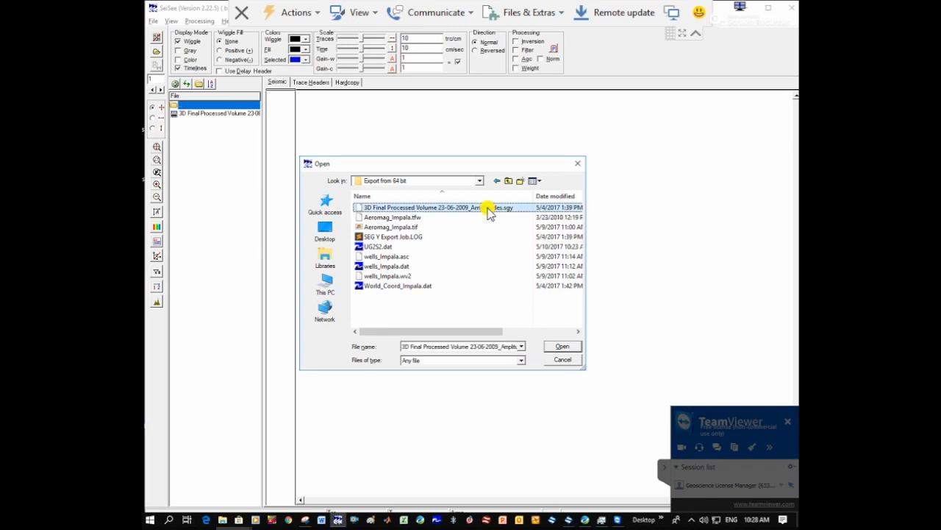
left_click(563, 347)
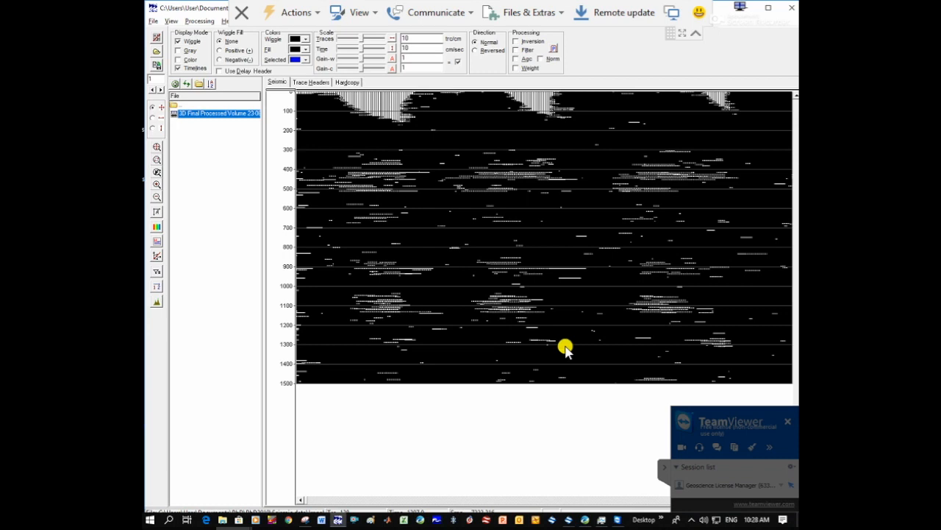
Set the wiggle display gain of the seismic section to 0.0001 and apply it
double_click(409, 57)
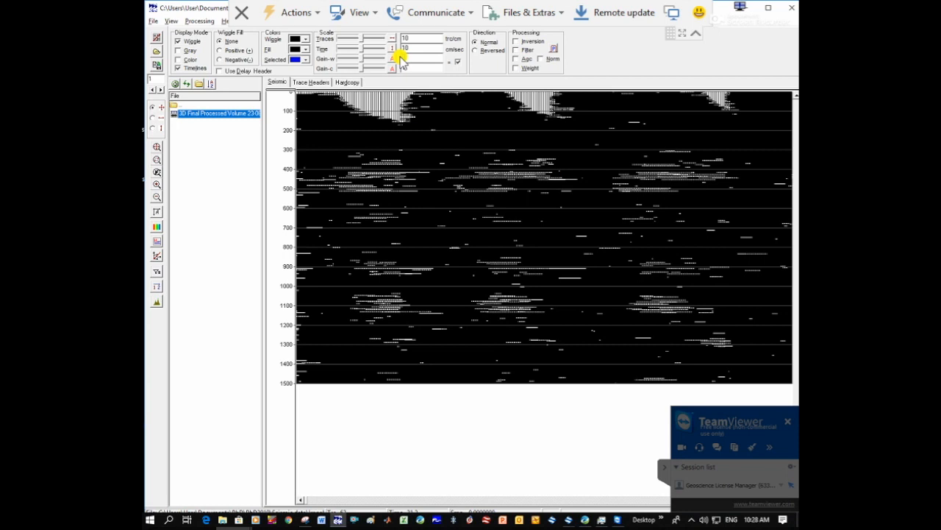
type("01")
key("Return")
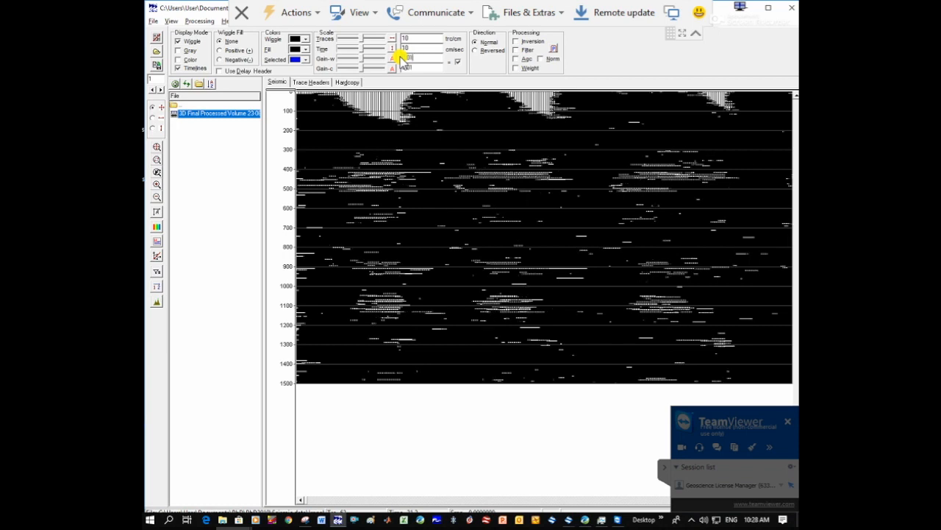
left_click(415, 60)
key("Return")
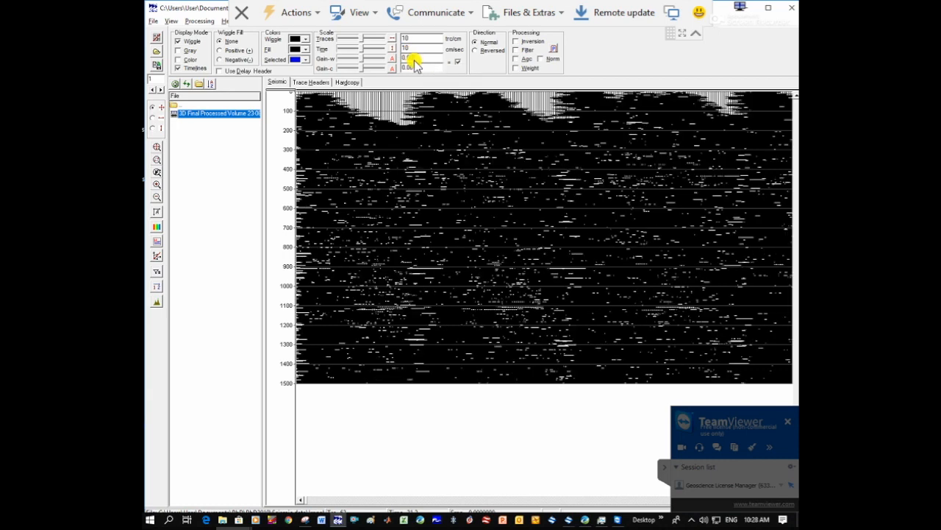
key("Return")
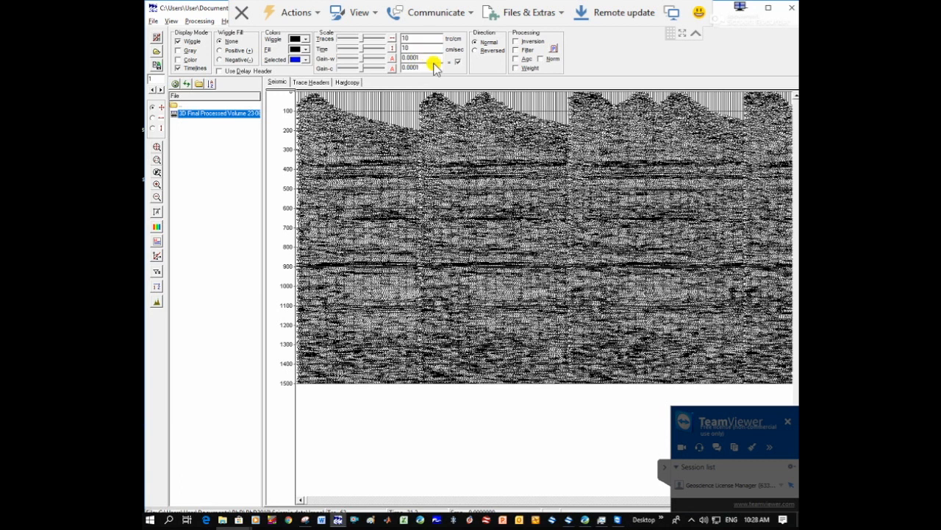
Show every field in the trace header table, then hide the first four fields, covering bytes 1 to 16
left_click(318, 84)
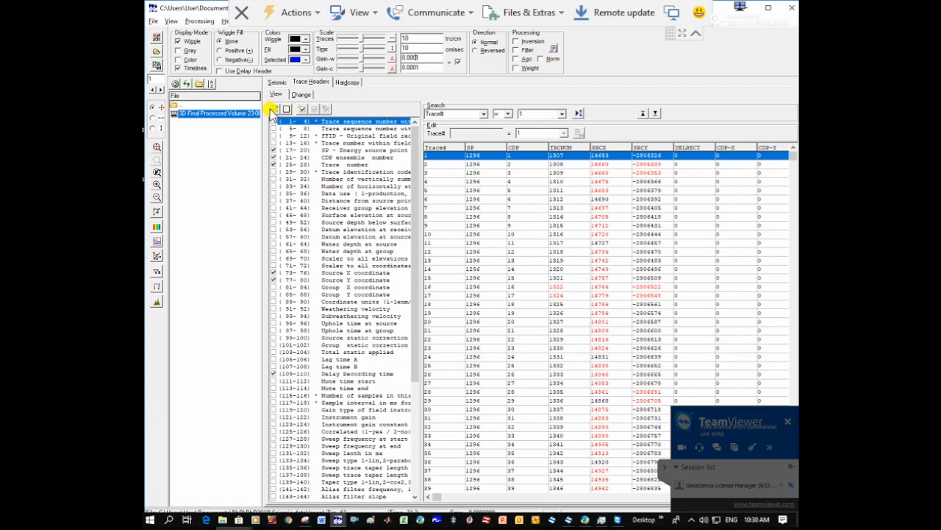
left_click(271, 110)
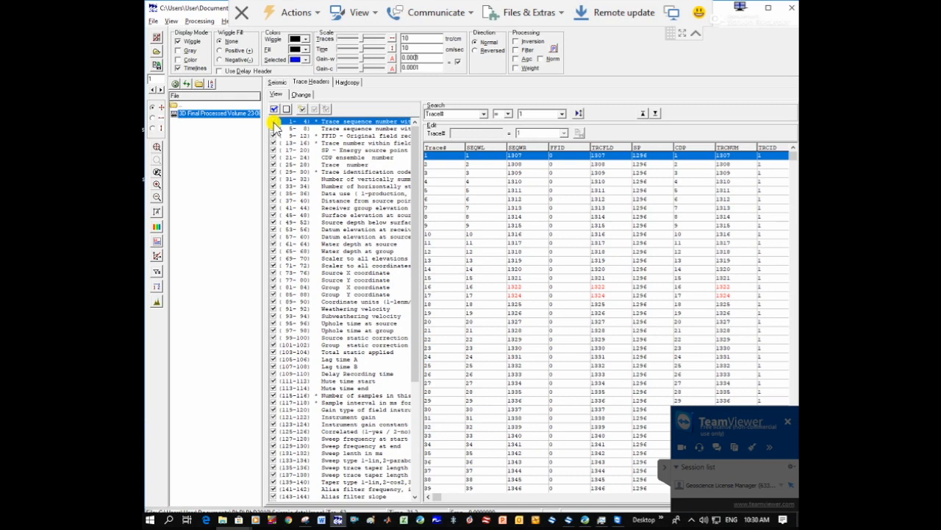
left_click(274, 121)
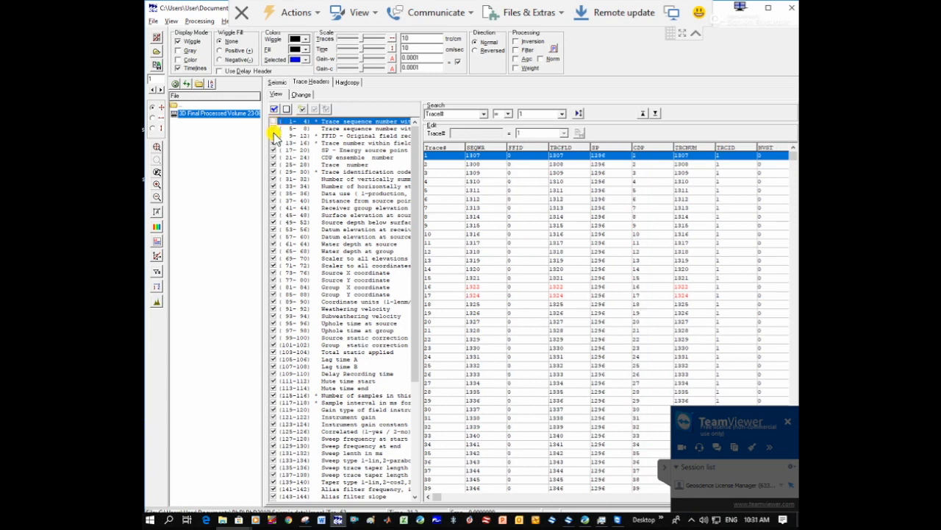
left_click(274, 122)
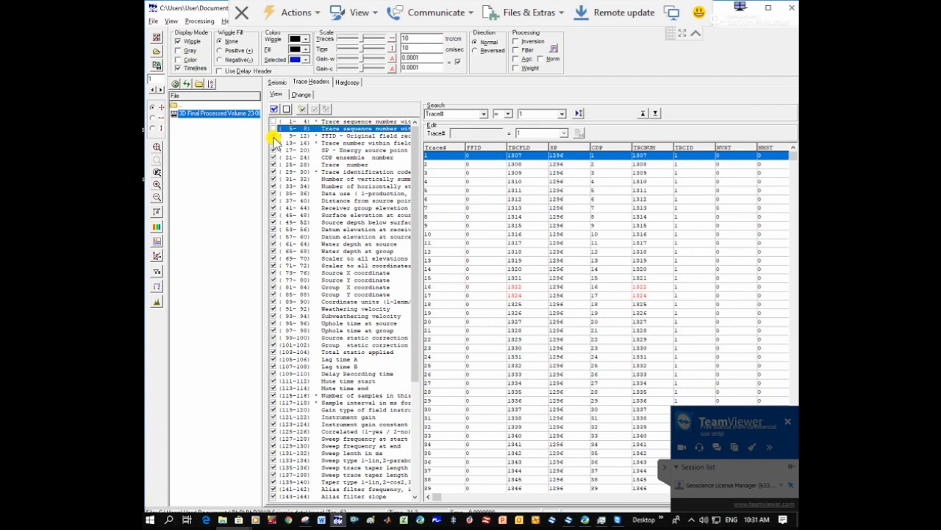
left_click(274, 137)
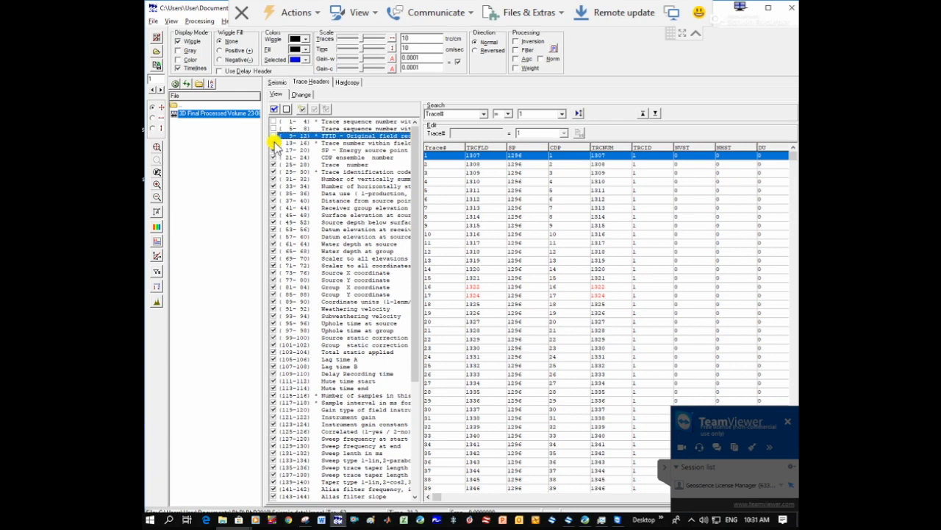
left_click(274, 142)
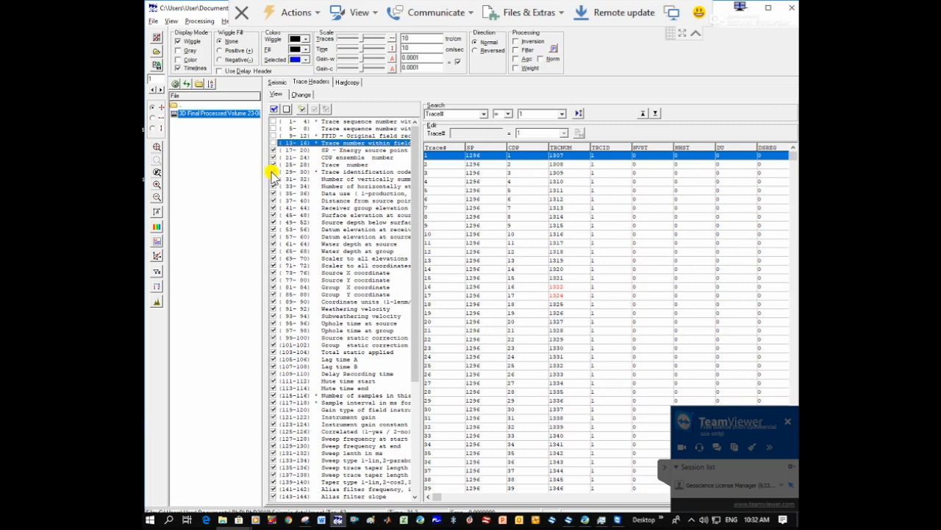
Hide the trace header fields from the trace identification code (bytes 29-30) through the scaler to all coordinates (bytes 71-72)
left_click(273, 172)
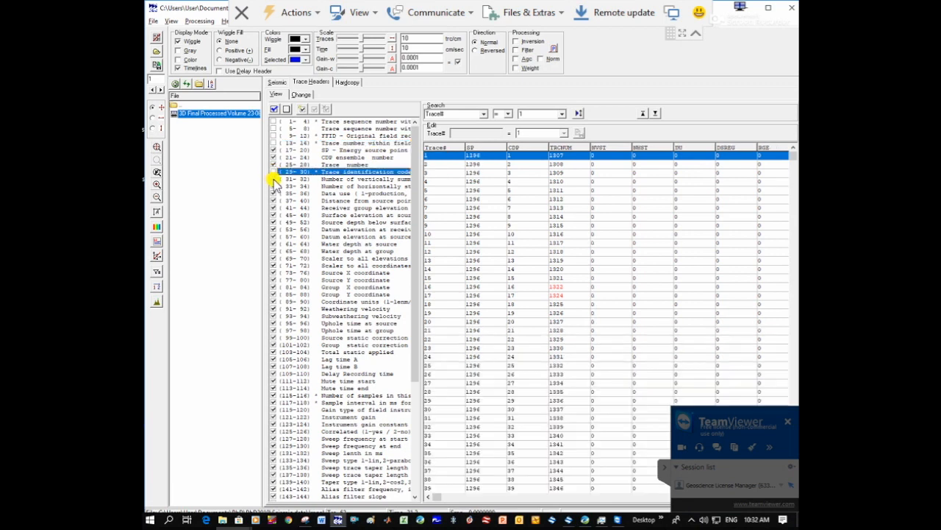
left_click(273, 179)
left_click(273, 187)
left_click(273, 193)
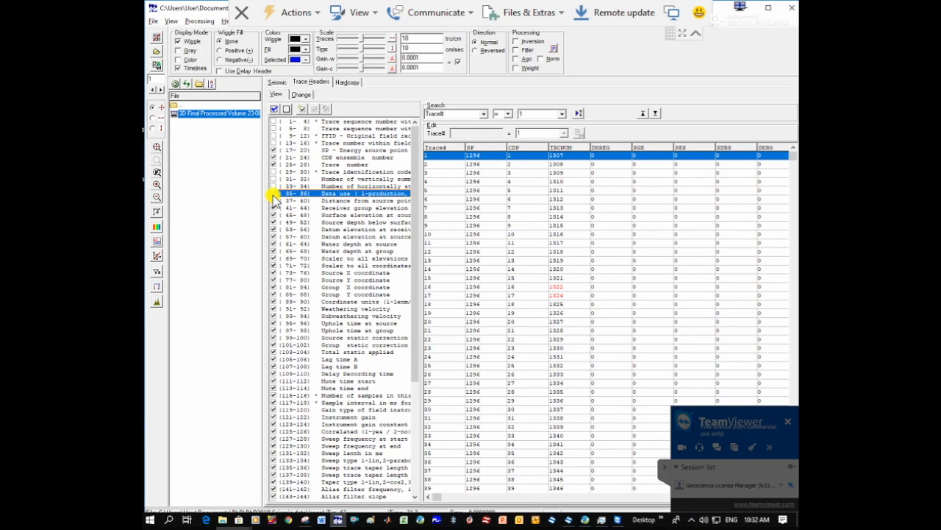
left_click(273, 200)
left_click(273, 209)
left_click(273, 215)
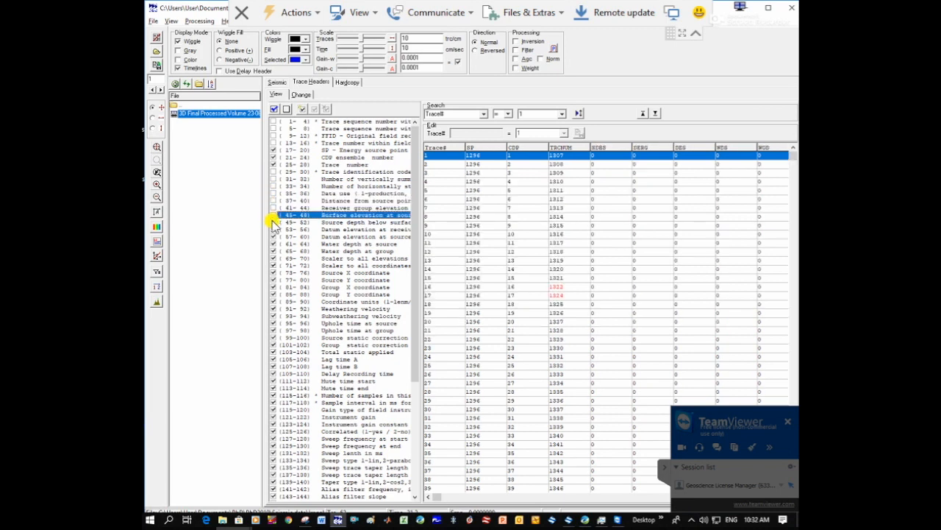
left_click(273, 222)
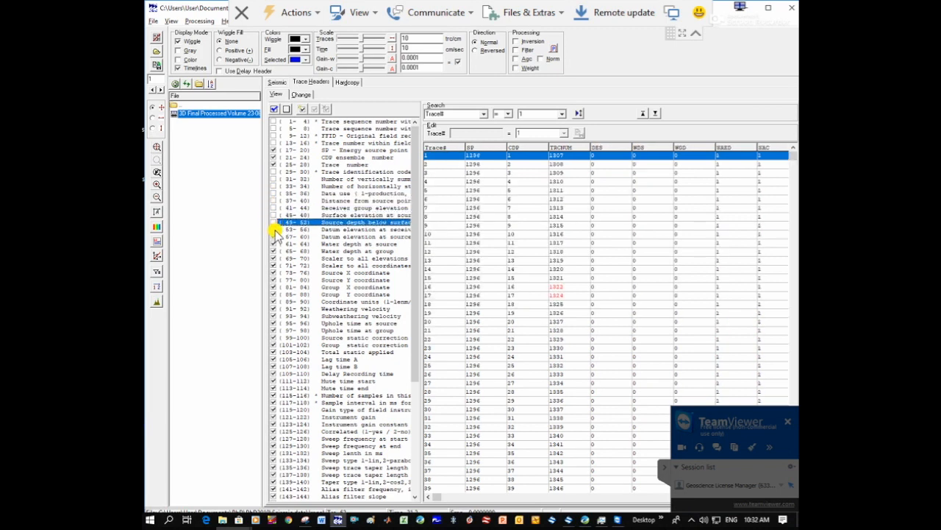
left_click(273, 229)
left_click(273, 237)
left_click(273, 244)
left_click(272, 251)
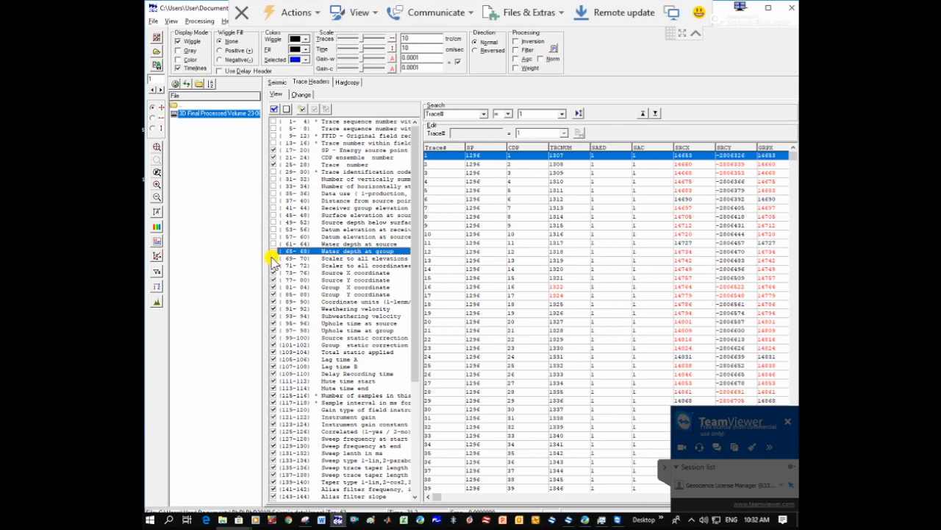
left_click(273, 258)
left_click(273, 266)
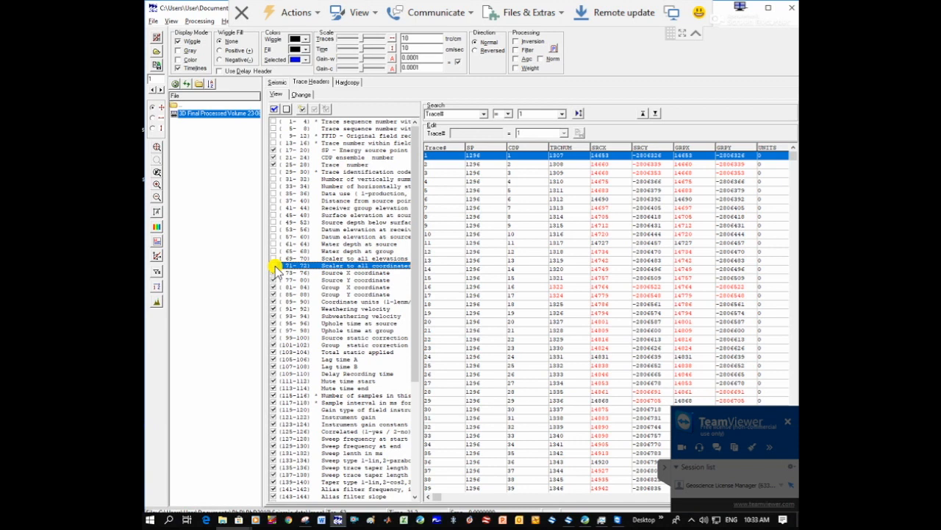
Switch to IHS Kingdom and enlarge its main window to cover most of the desktop
left_click(752, 9)
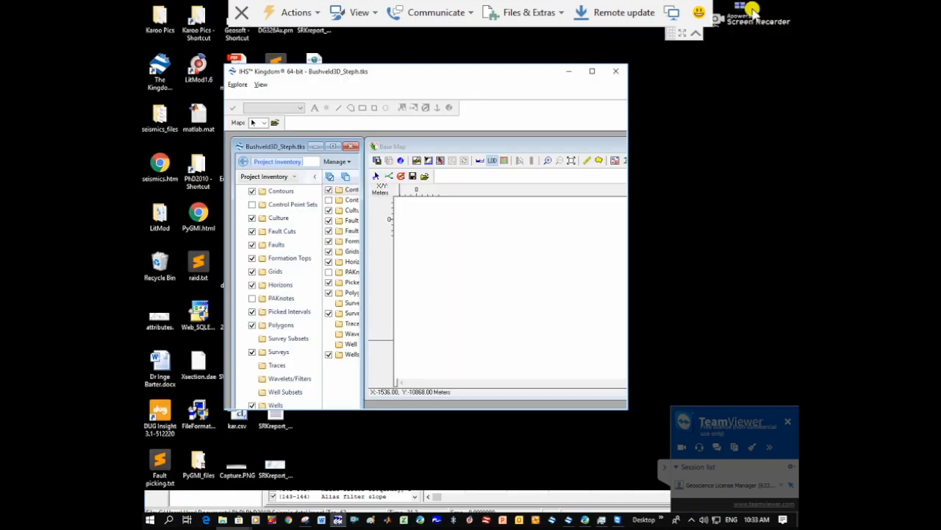
left_click(593, 75)
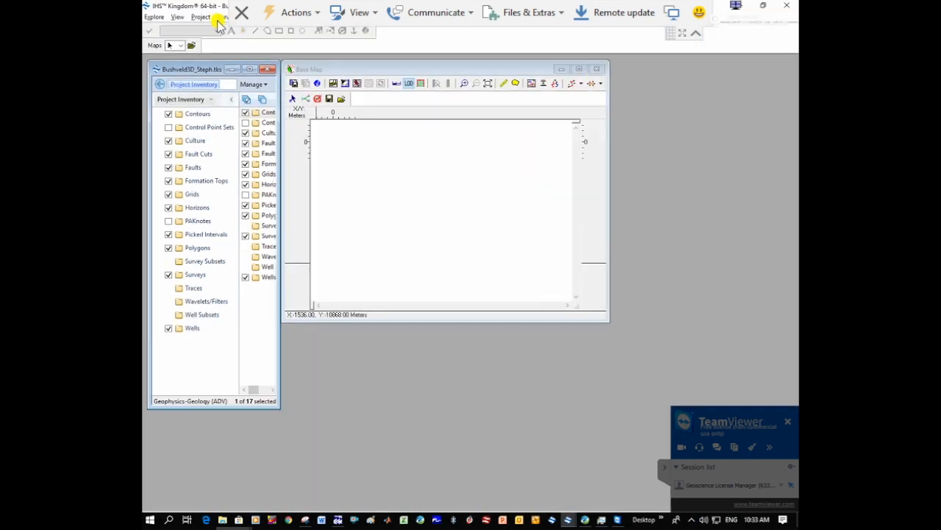
left_click_drag(220, 9, 228, 43)
left_click_drag(544, 378, 784, 497)
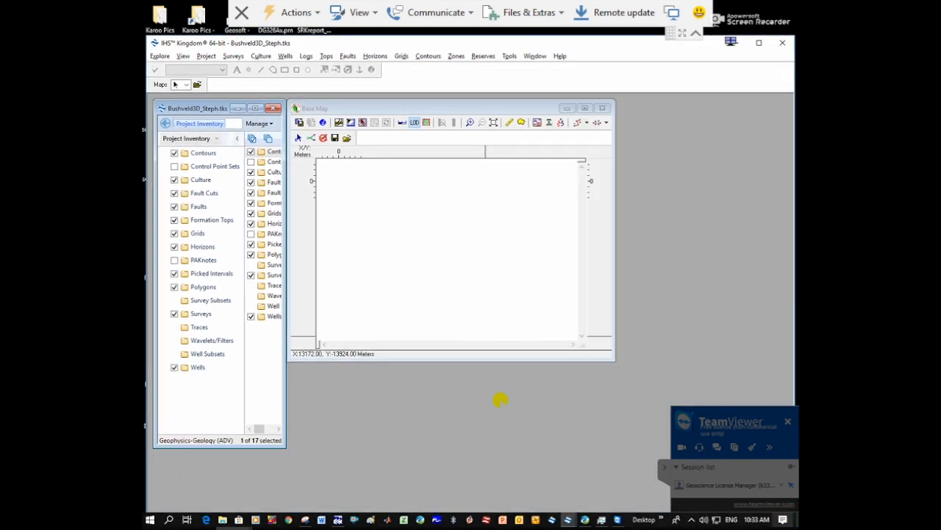
Start a SEG Y import using the option to import SEG Y files into a single 2D or 3D survey
left_click(234, 55)
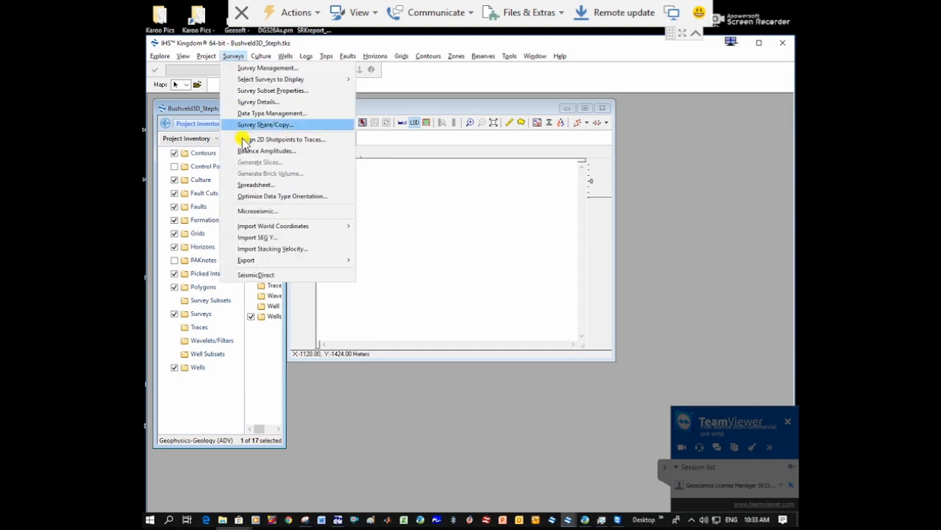
left_click(259, 238)
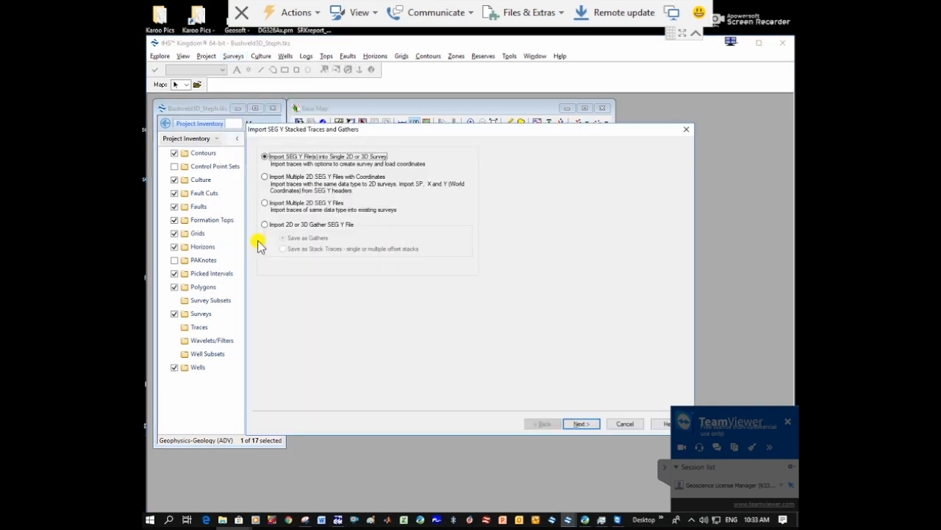
left_click_drag(418, 137, 382, 109)
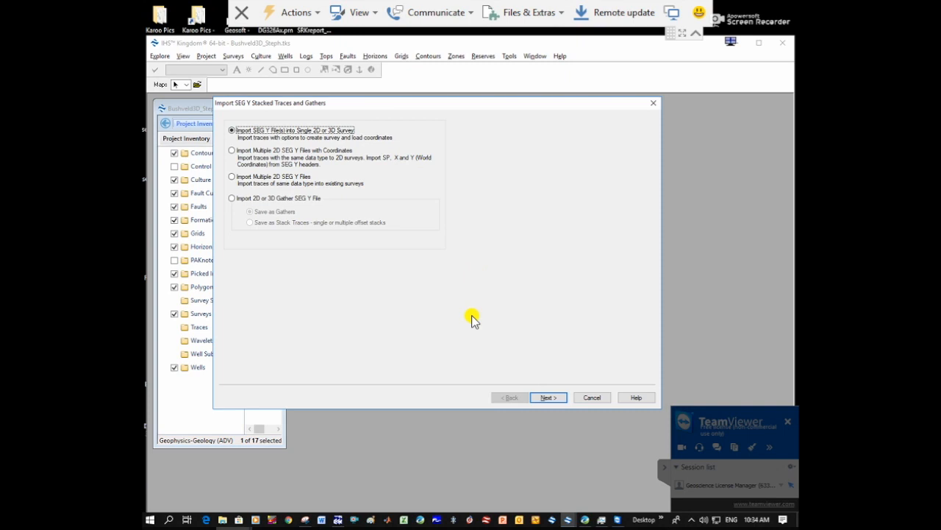
left_click(548, 397)
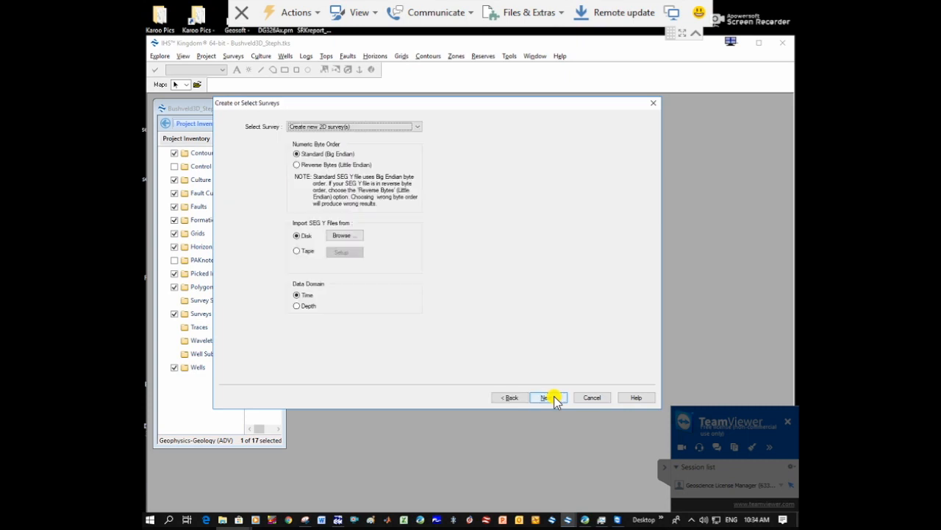
Choose to create a new 3D survey and select 3D Final Processed Volume 23-06-2009_Amplitudes.sgy from the Export from 64 bit folder on disk
left_click(326, 128)
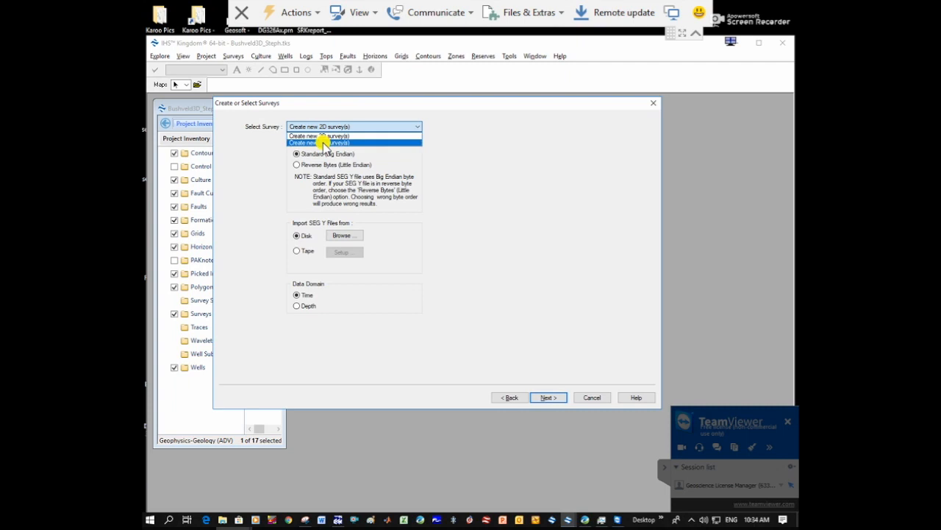
left_click(324, 142)
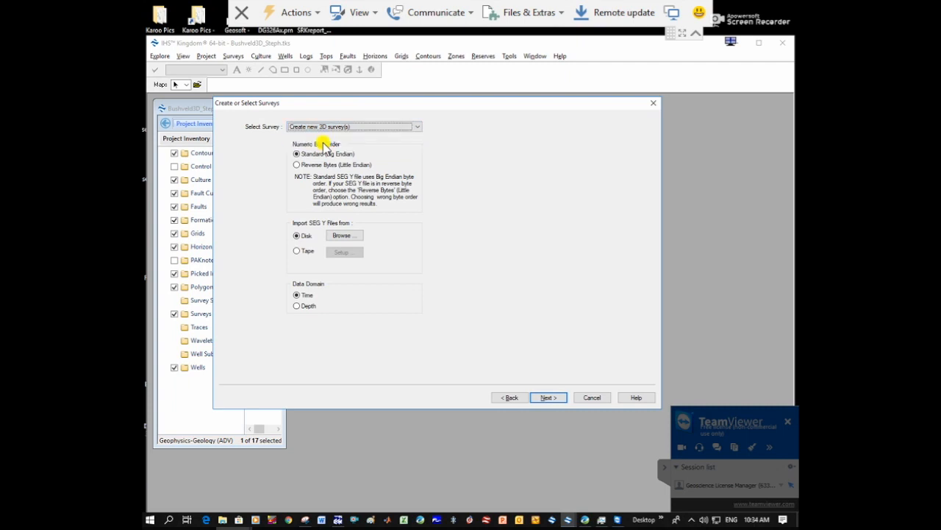
left_click(338, 236)
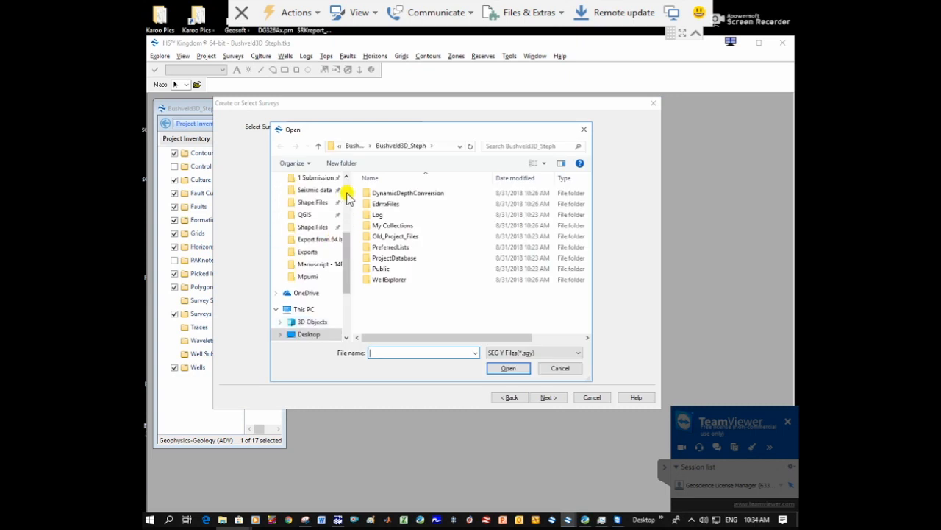
left_click(346, 189)
left_click(309, 211)
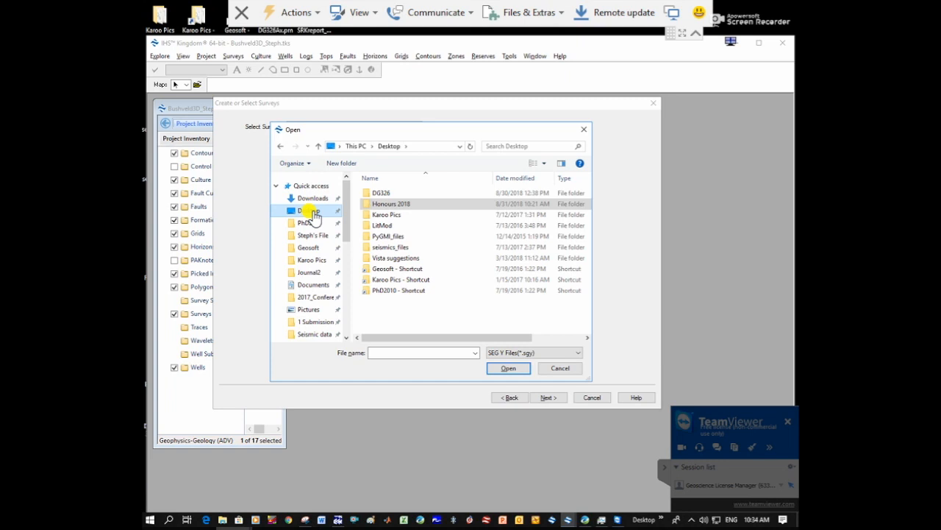
double_click(391, 204)
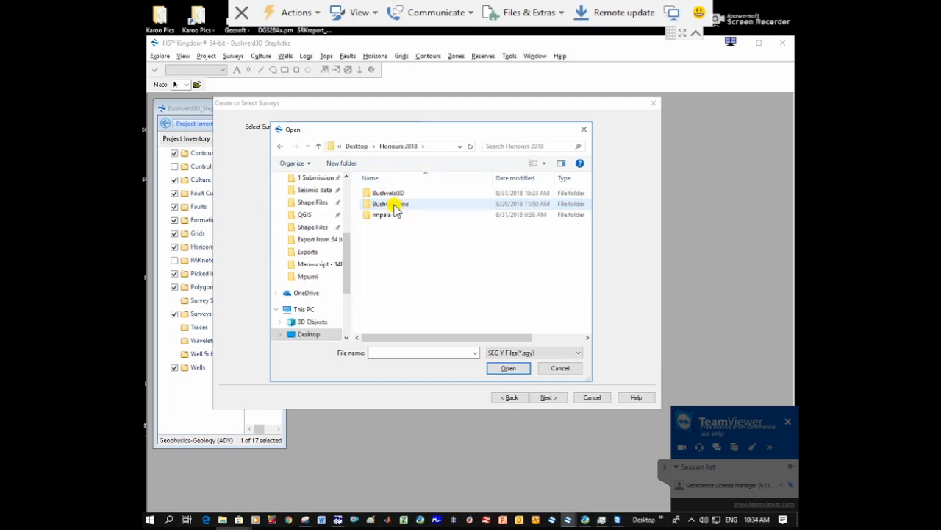
double_click(390, 214)
double_click(393, 194)
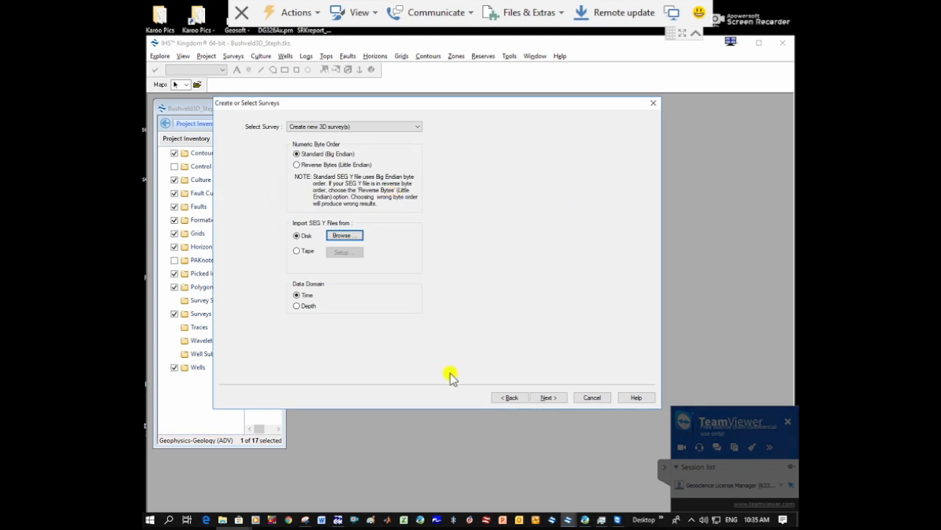
Switch to SeiSee and close it to return to the Kingdom import setup
left_click(340, 520)
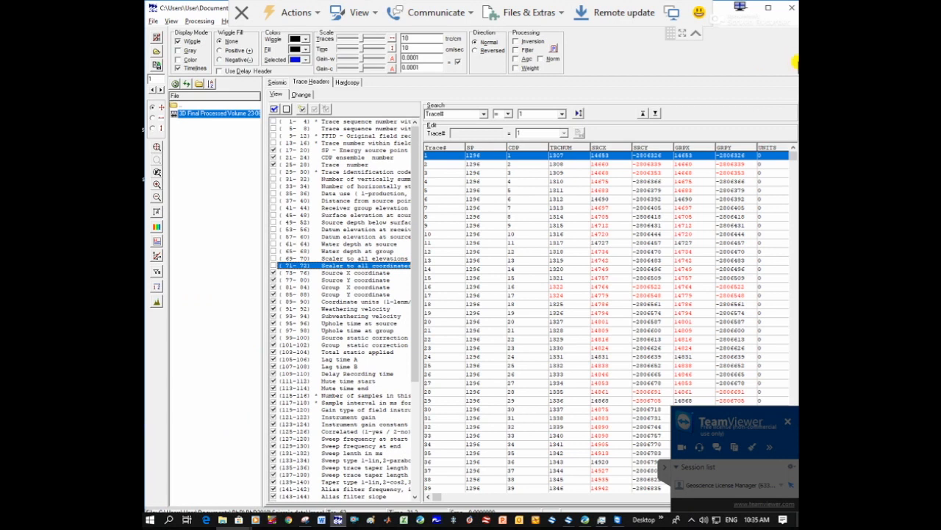
left_click(793, 12)
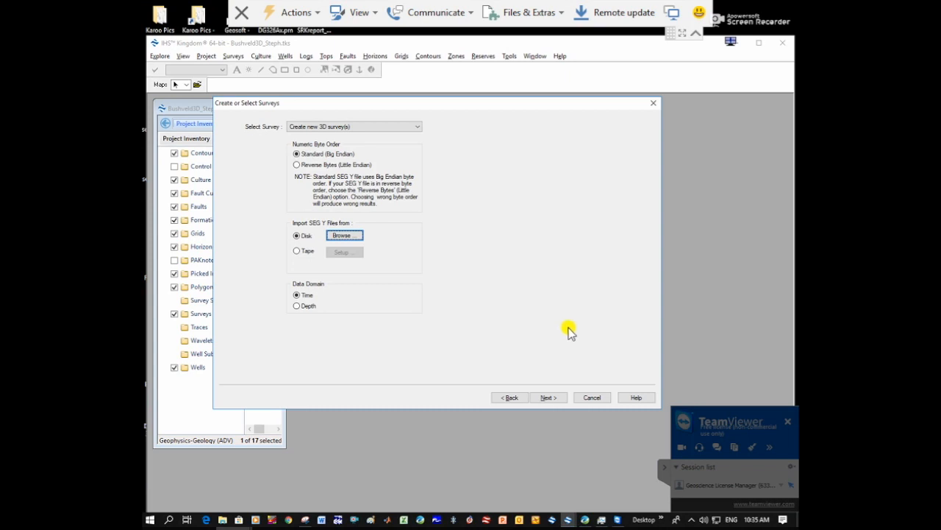
Accept the time-domain survey settings, the Amplitudes data type, and loading by inline/crossline trace headers with a full SEG Y file scan
left_click(547, 397)
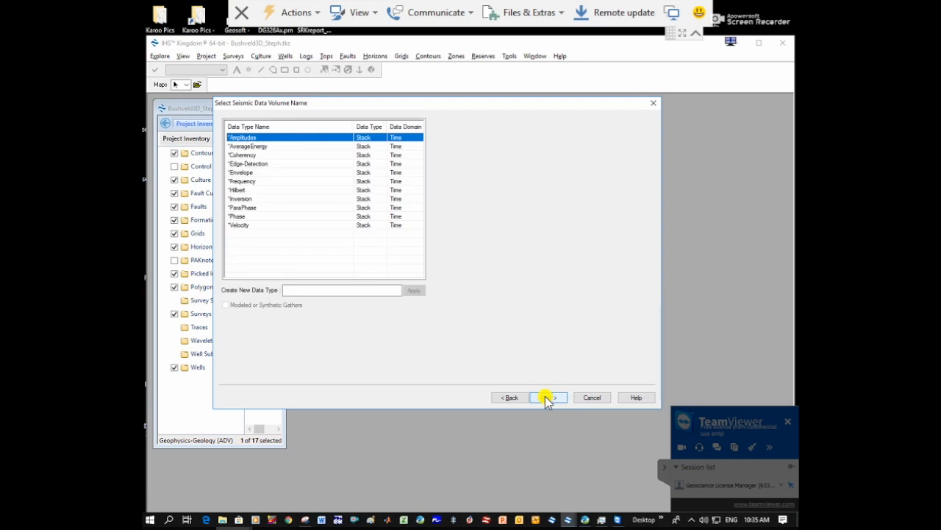
left_click(548, 397)
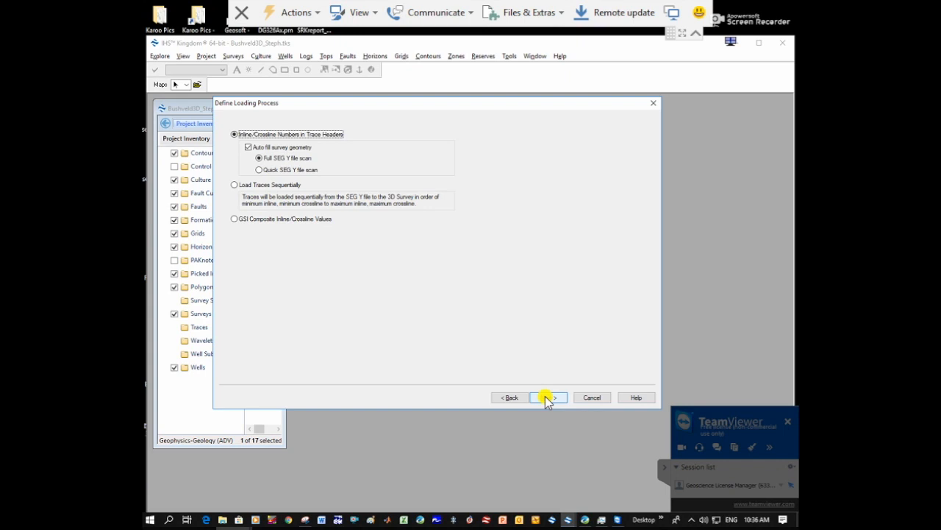
left_click(548, 398)
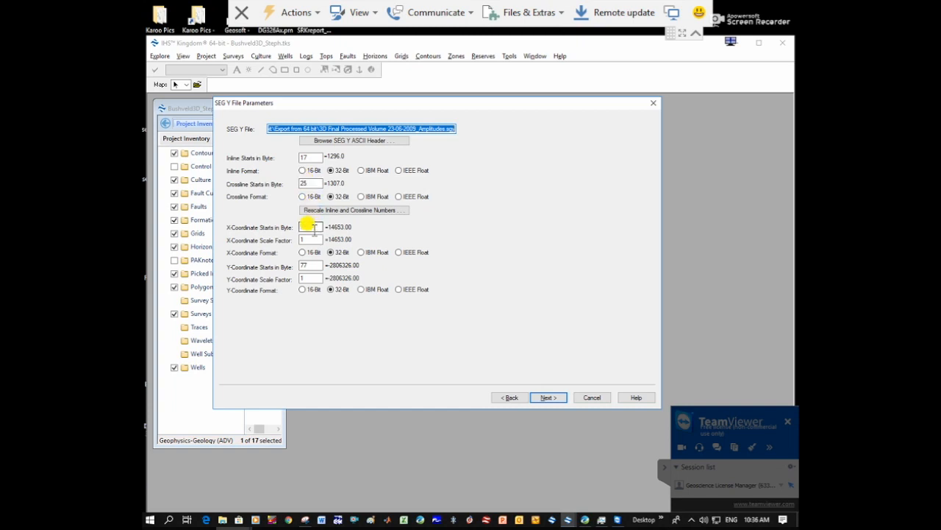
Set the X coordinate to start in byte 73 and the Y coordinate in byte 77, and name the new survey Bushveld3D
type("73")
double_click(315, 266)
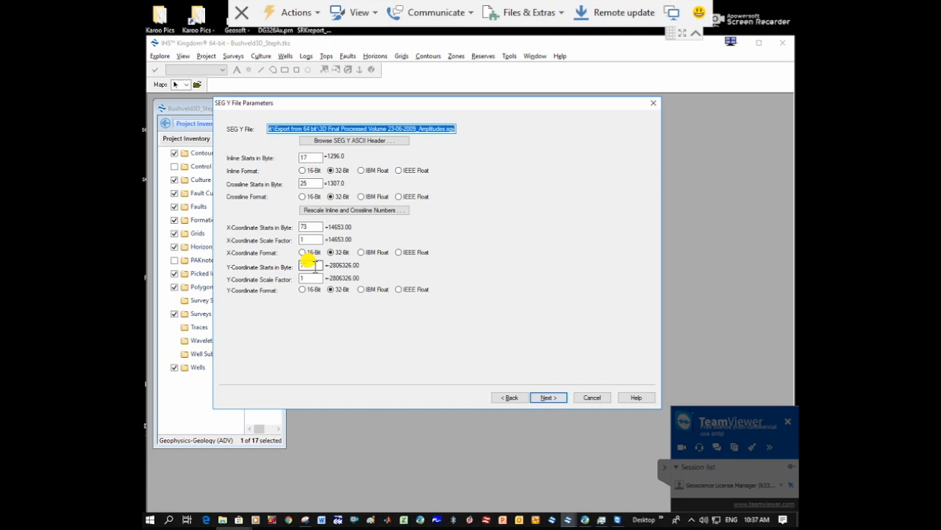
left_click(312, 266)
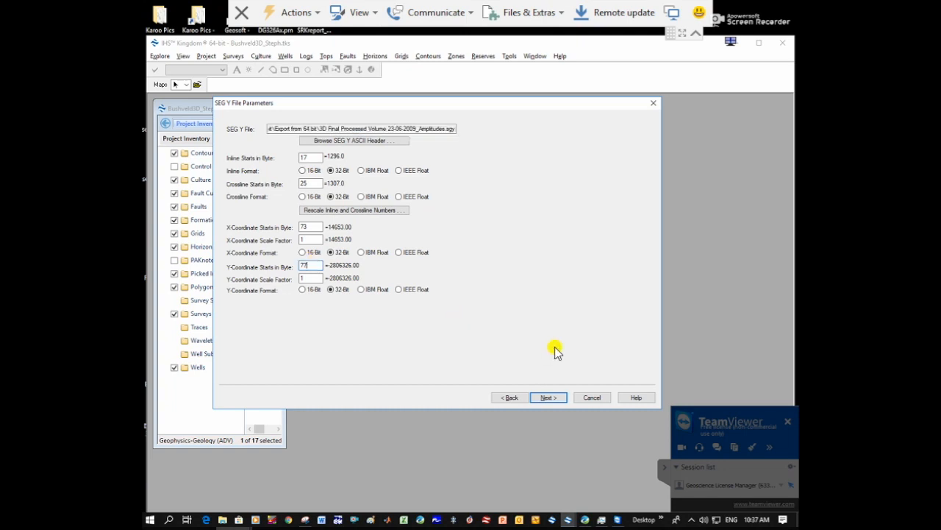
left_click(548, 398)
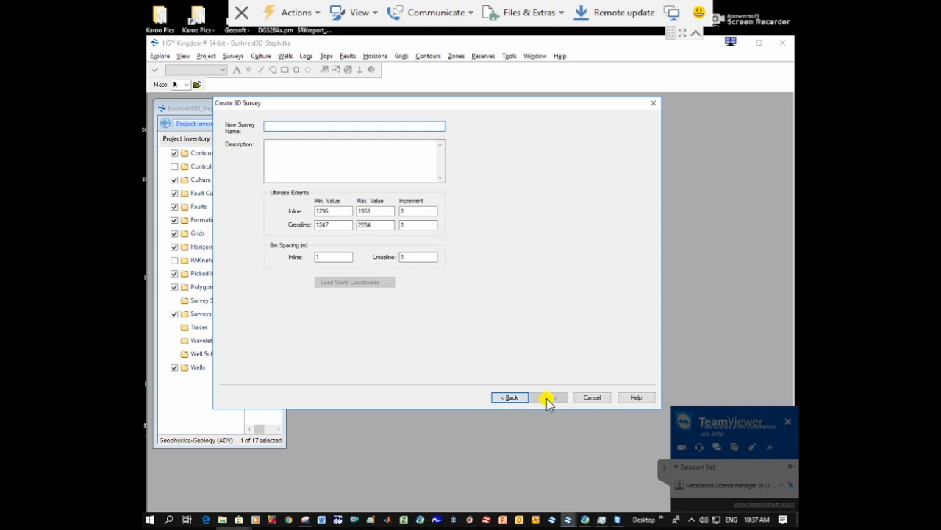
type("Bushveld3D")
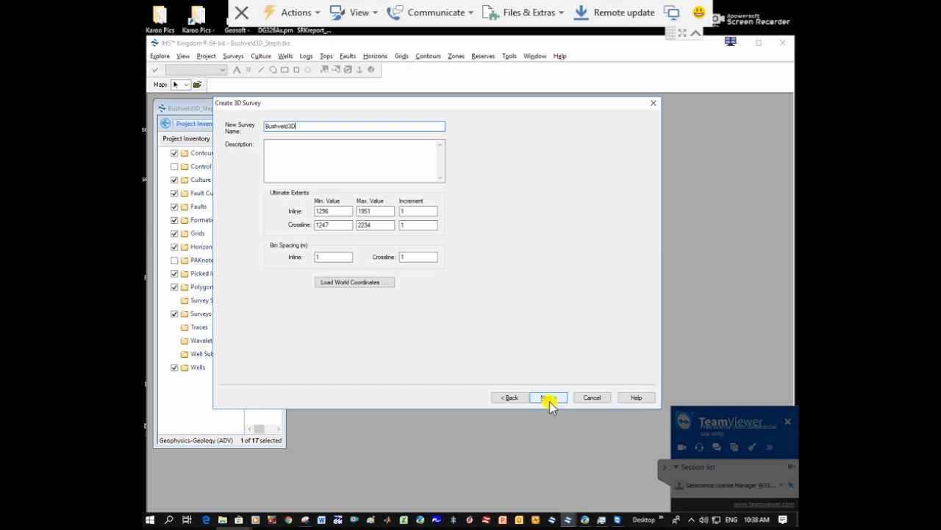
left_click(552, 401)
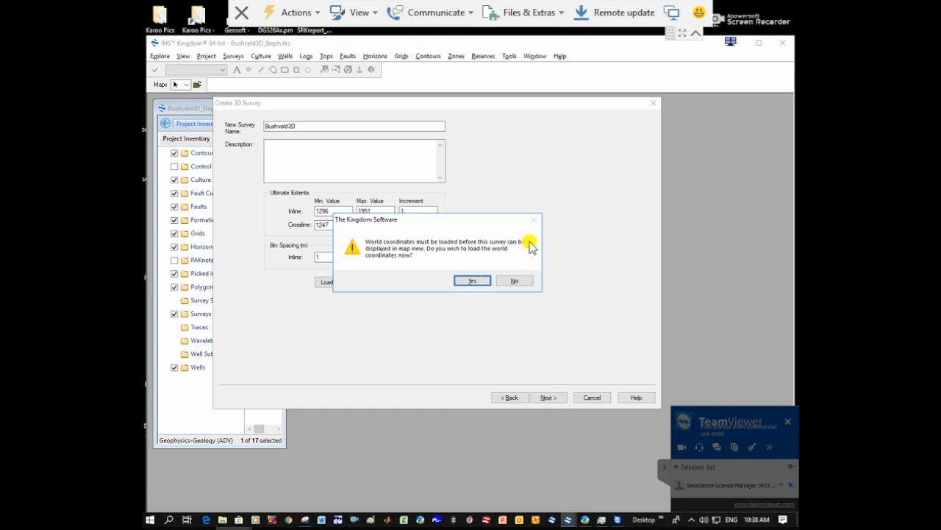
Try to load the world coordinates taken from the SEG Y headers, review the proposed orthogonal solutions, and cancel
left_click(475, 281)
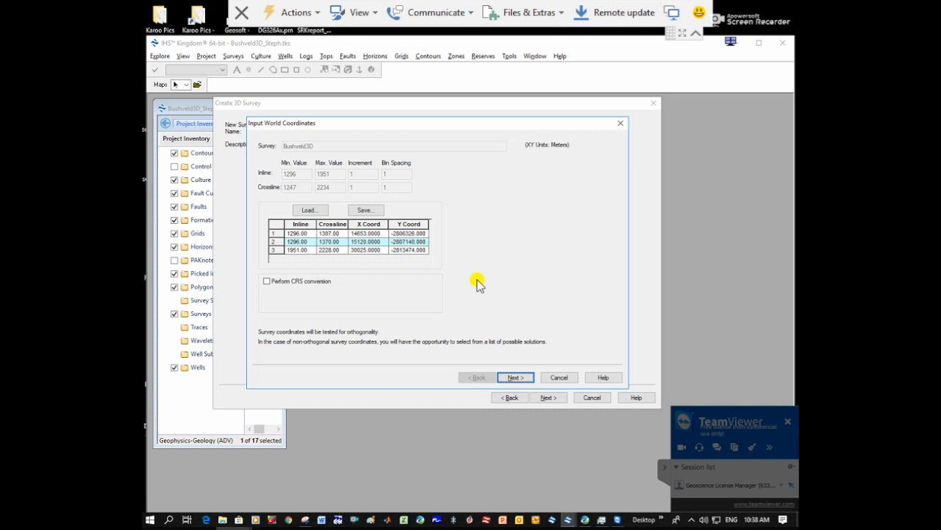
left_click(519, 378)
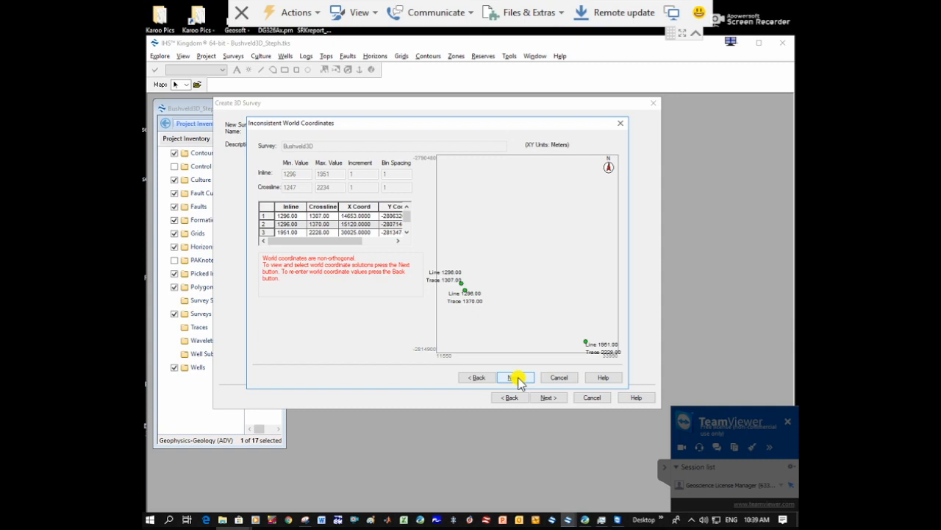
left_click(518, 377)
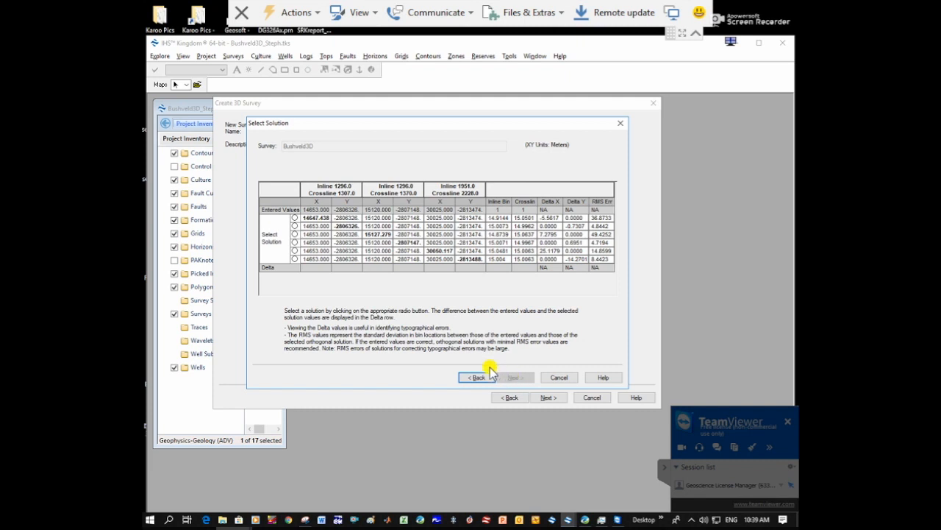
left_click(476, 378)
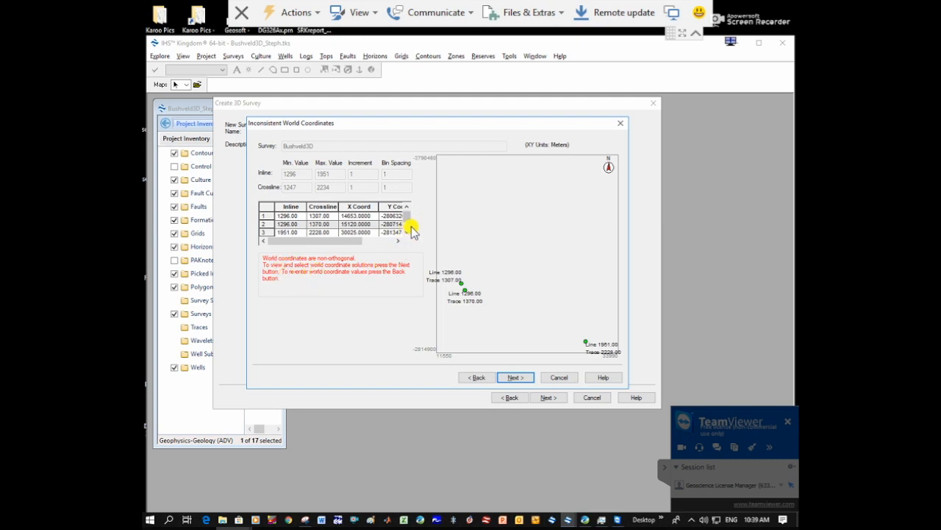
left_click(476, 379)
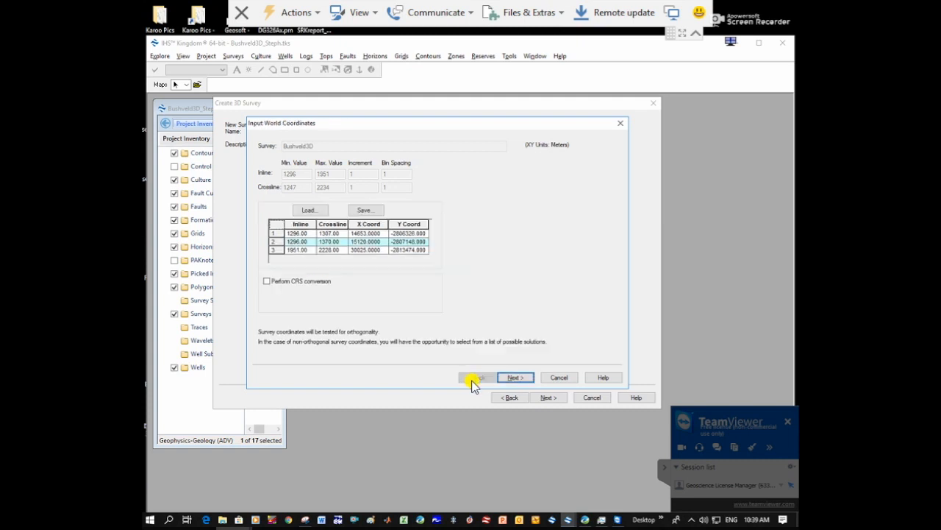
left_click(560, 377)
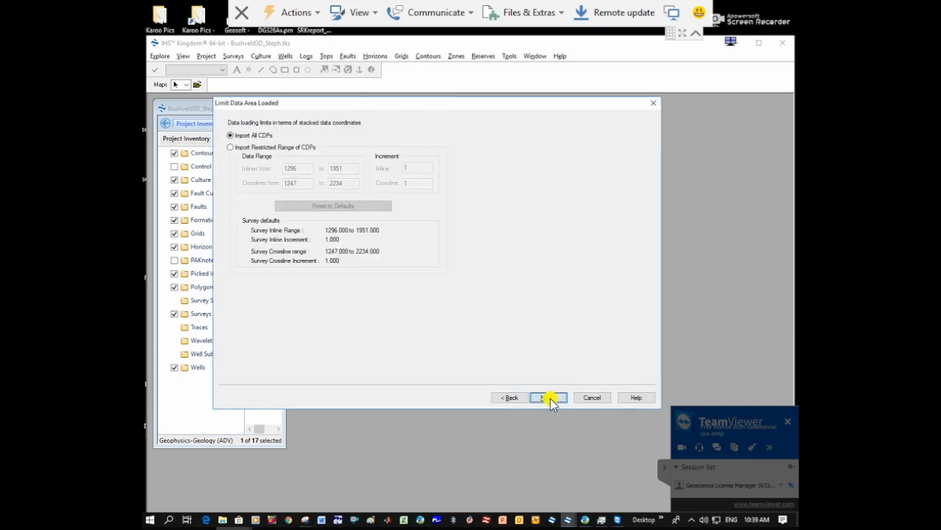
Import all CDPs with the default time bounds and save the volume as 8-bit unpadded KSD data in the project directory
left_click(551, 397)
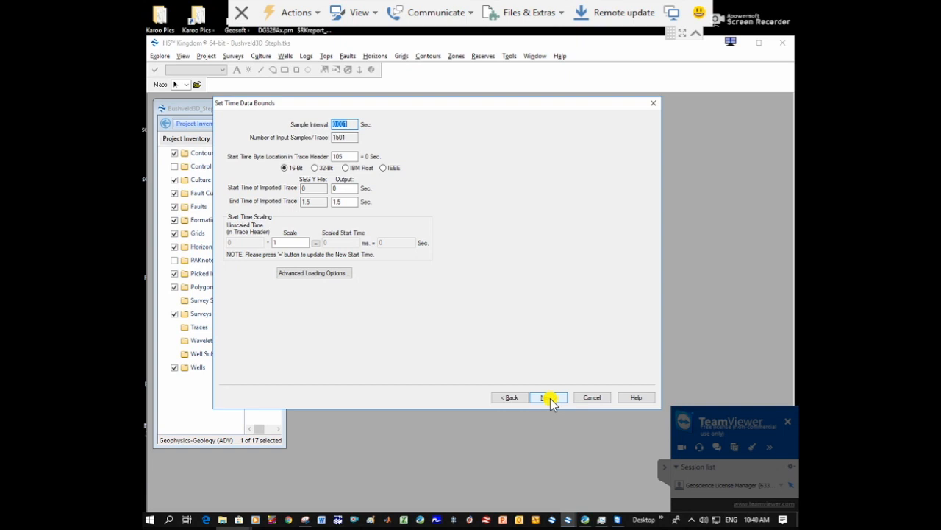
left_click(548, 397)
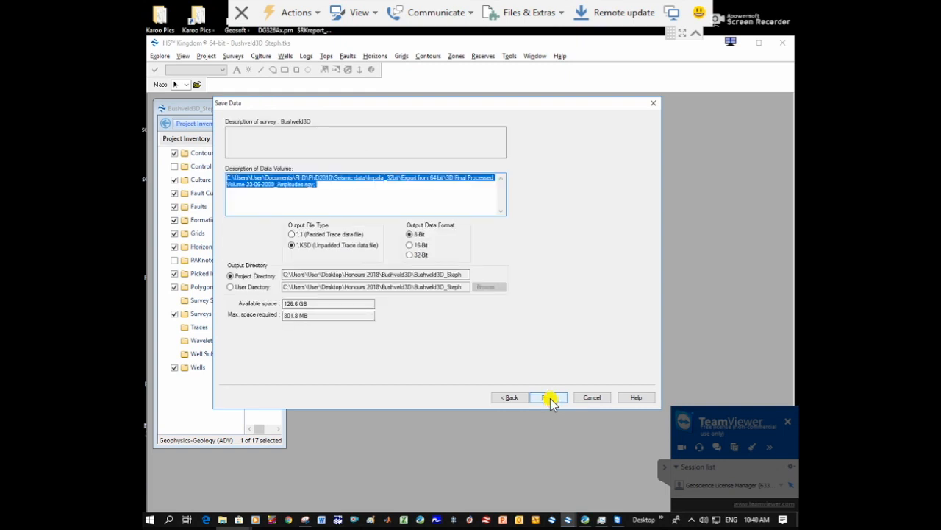
left_click(550, 397)
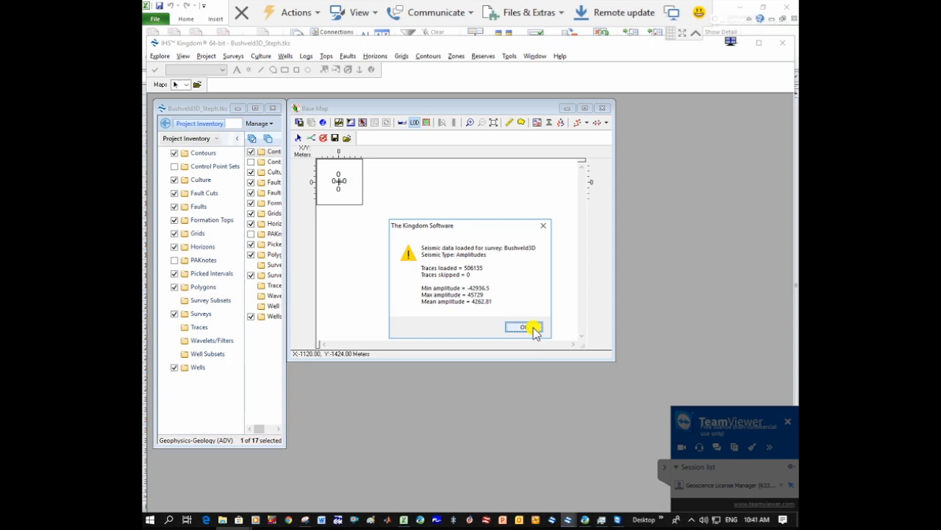
Switch to Excel and plot the corner-point X and Y coordinates in D1:E3 as a markers-only scatter chart
left_click(404, 520)
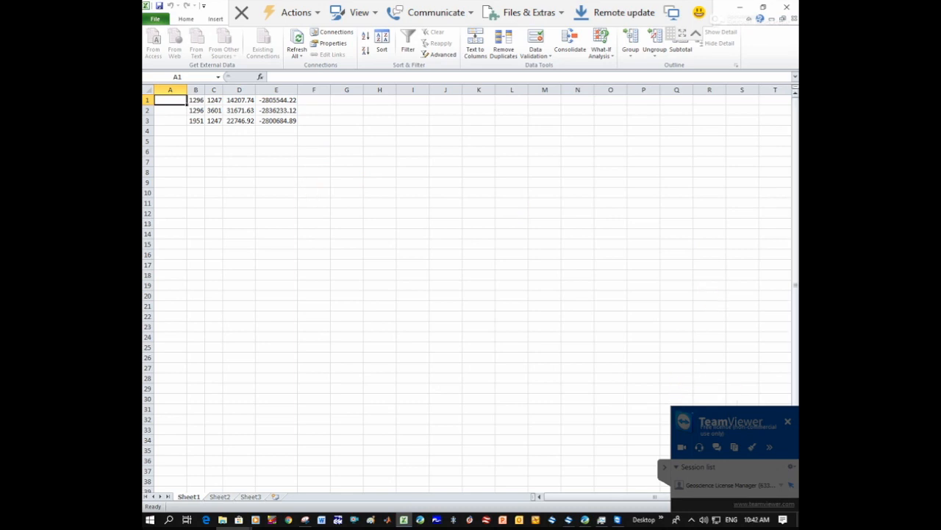
left_click_drag(224, 10, 328, 100)
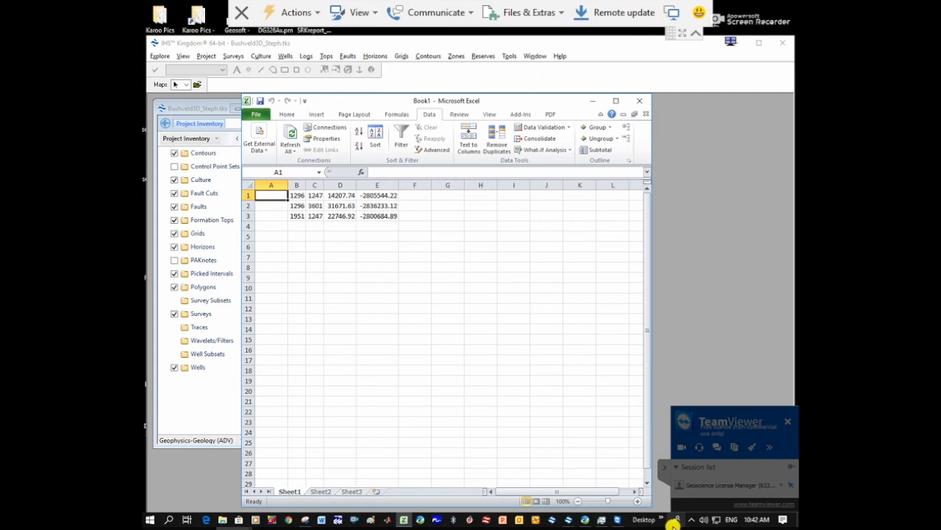
left_click(637, 501)
left_click(637, 501)
left_click(637, 501)
left_click(637, 501)
left_click(637, 501)
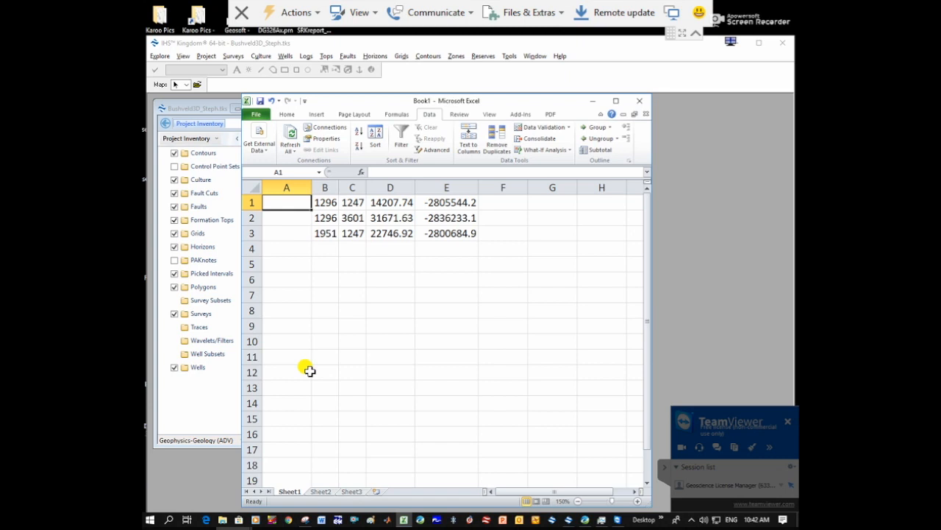
left_click_drag(389, 204, 435, 232)
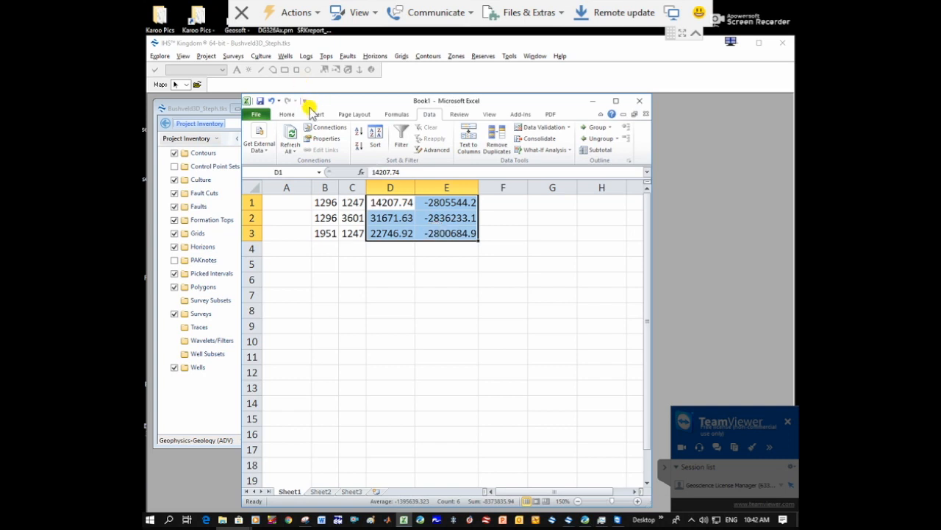
left_click(314, 115)
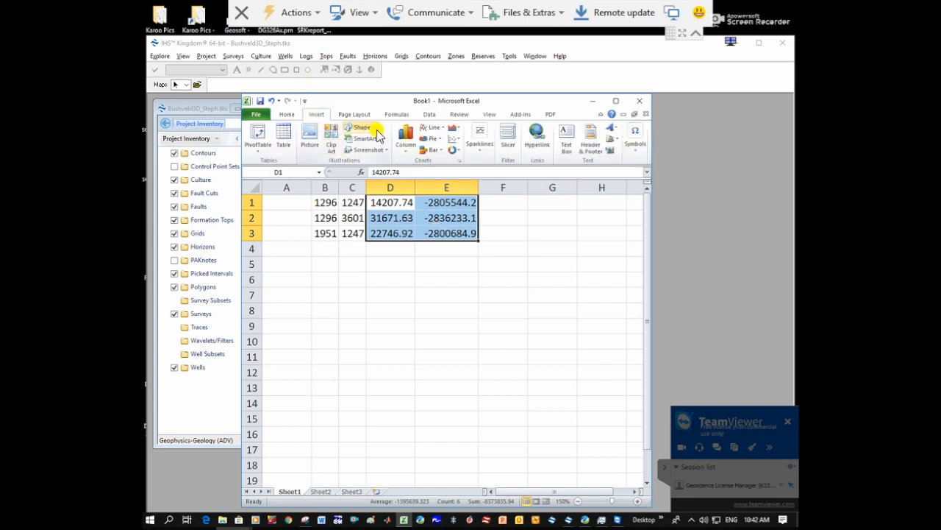
left_click(457, 144)
left_click(462, 167)
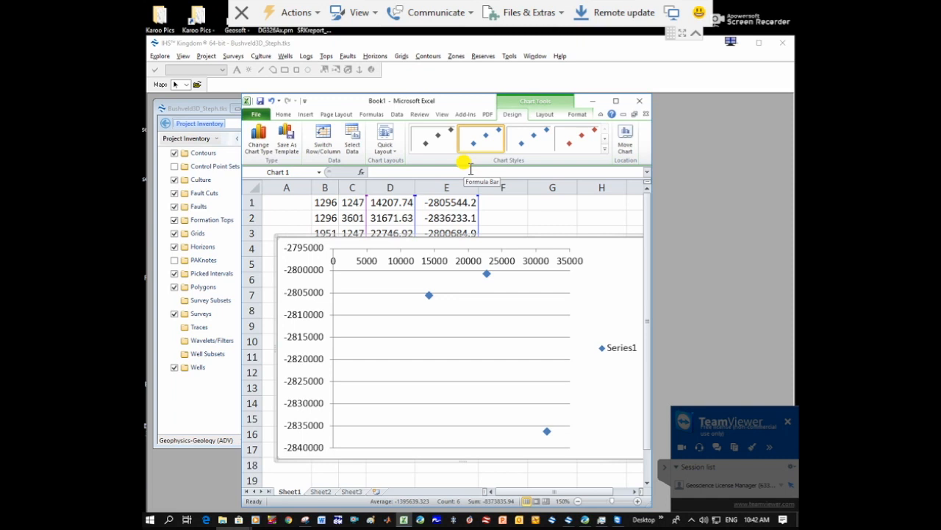
Switch back to the Bushveld3D project in Kingdom and dismiss the seismic load summary
left_click(568, 521)
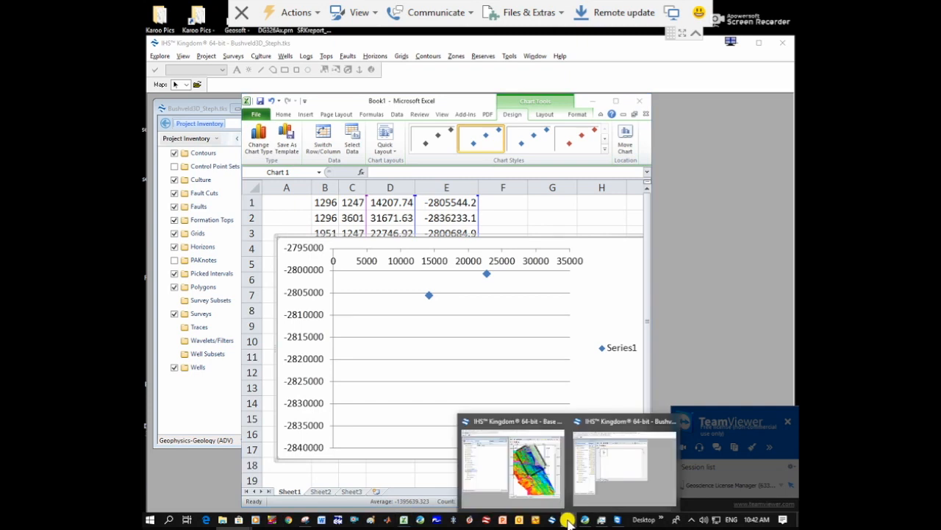
left_click(606, 478)
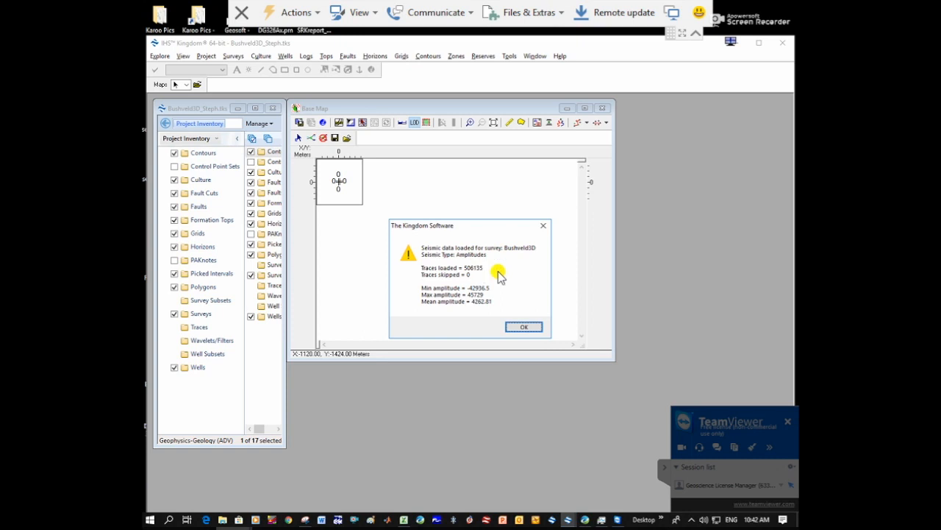
left_click(521, 328)
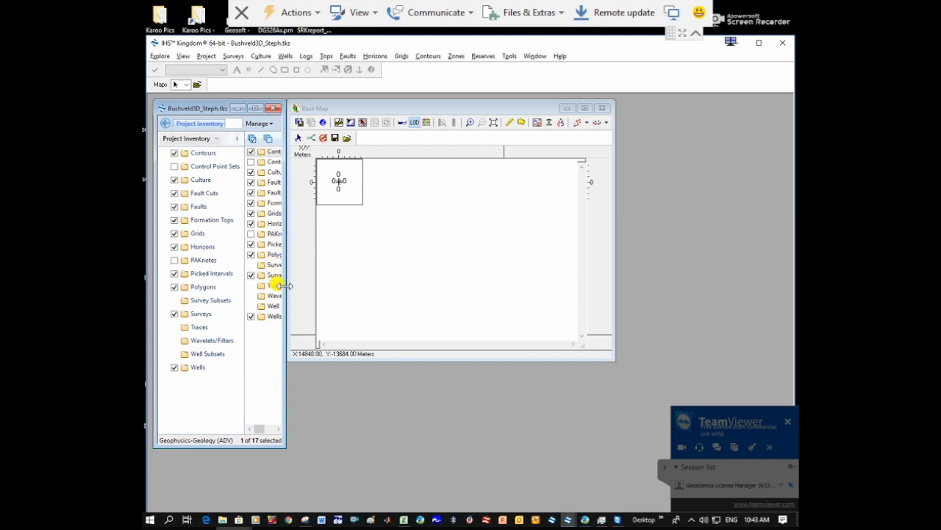
Widen the project inventory, list its surveys, and move the Base Map window clear of it
left_click_drag(287, 286, 371, 287)
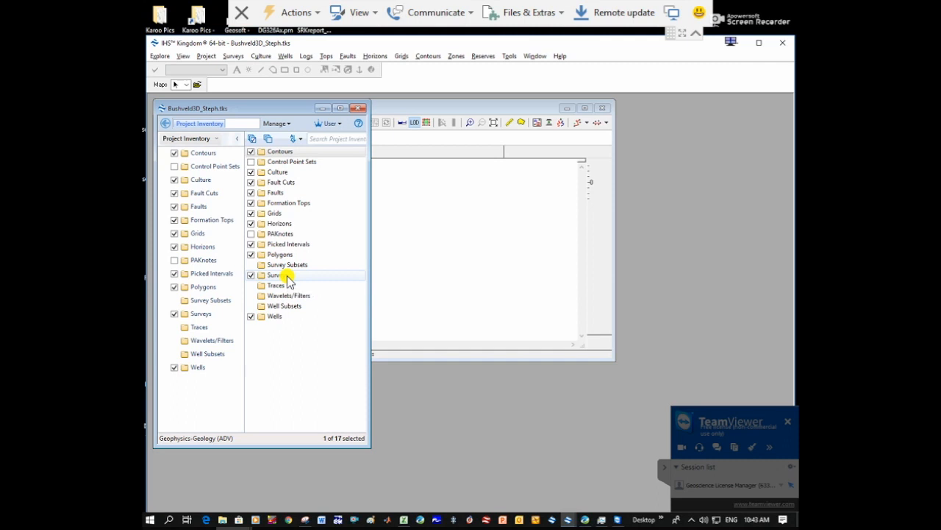
double_click(287, 278)
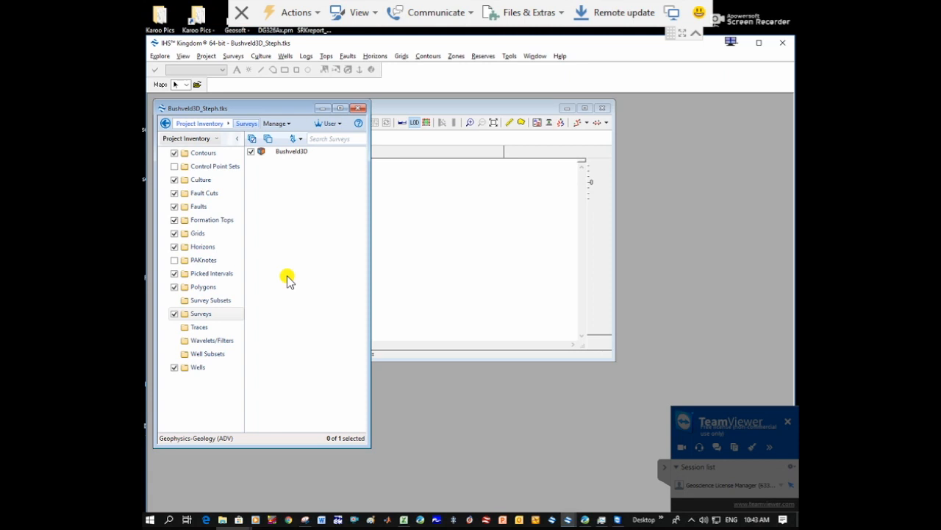
double_click(200, 314)
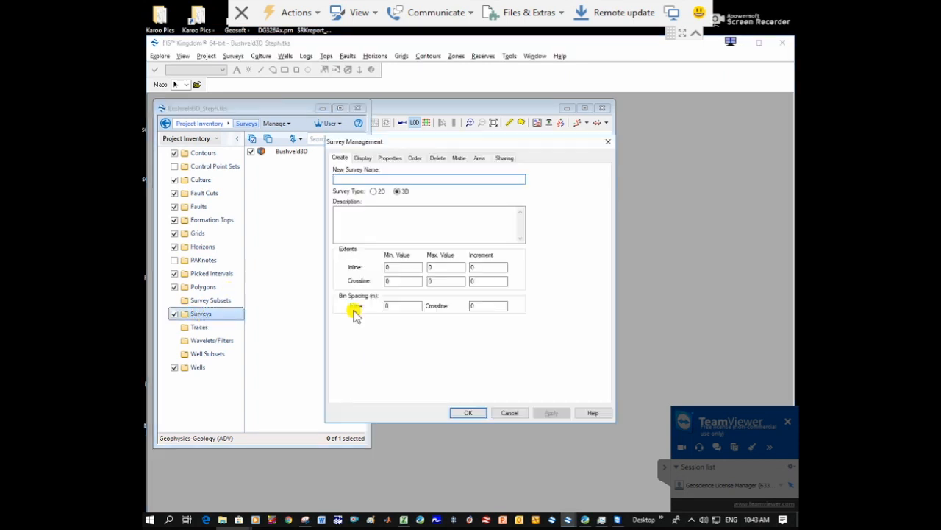
left_click(511, 412)
left_click_drag(482, 108, 634, 159)
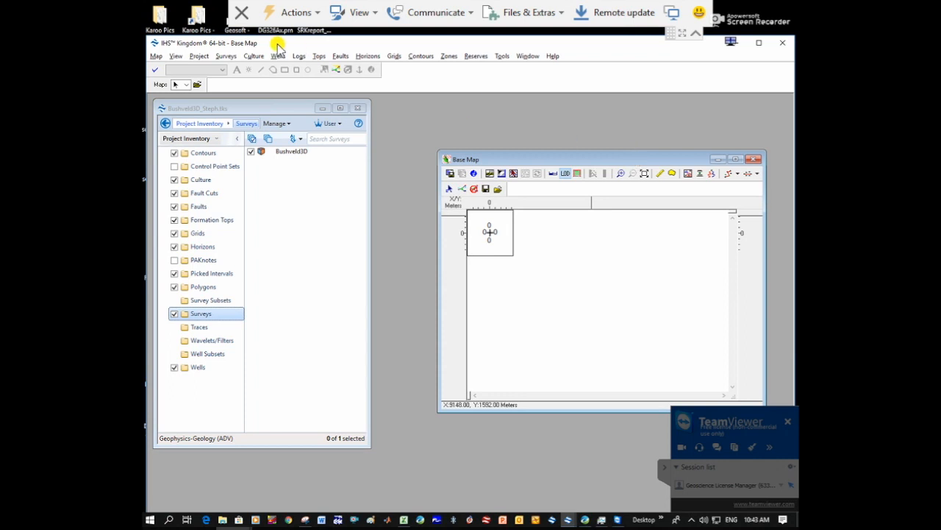
Start importing 3D world coordinates through the dialog for the Bushveld3D survey and proceed to the coordinate entry page
left_click(230, 57)
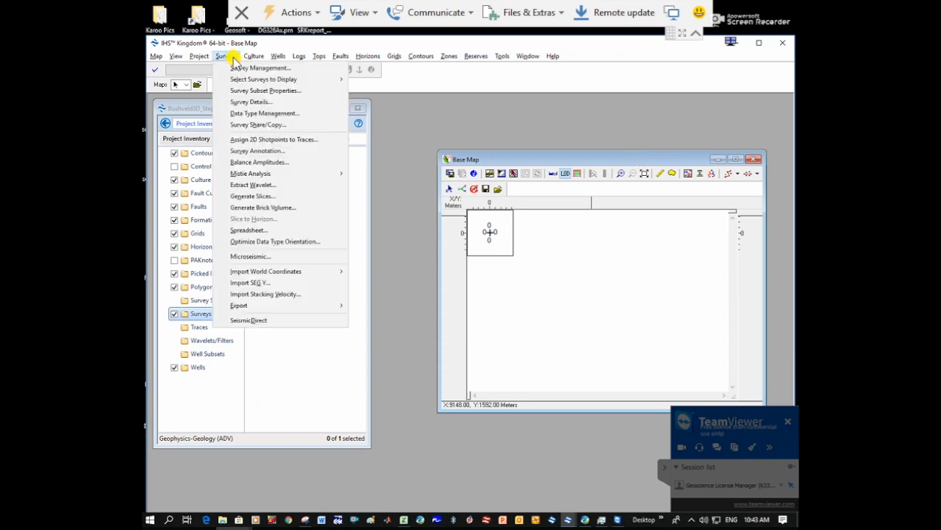
mouse_move(285, 273)
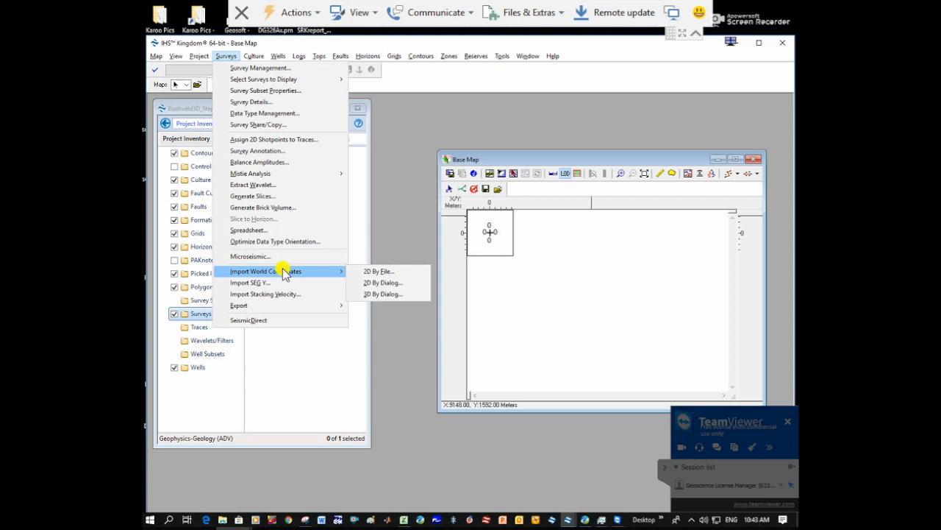
left_click(395, 296)
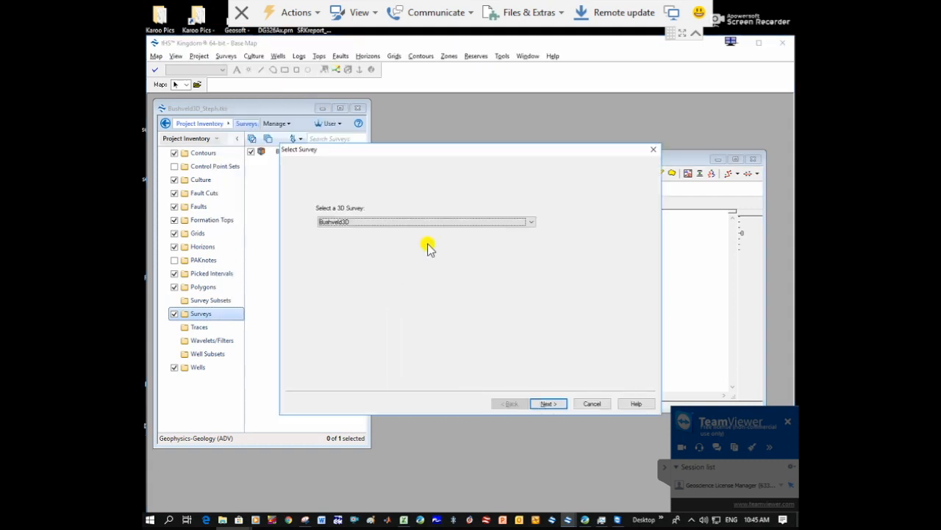
left_click(478, 223)
left_click(497, 230)
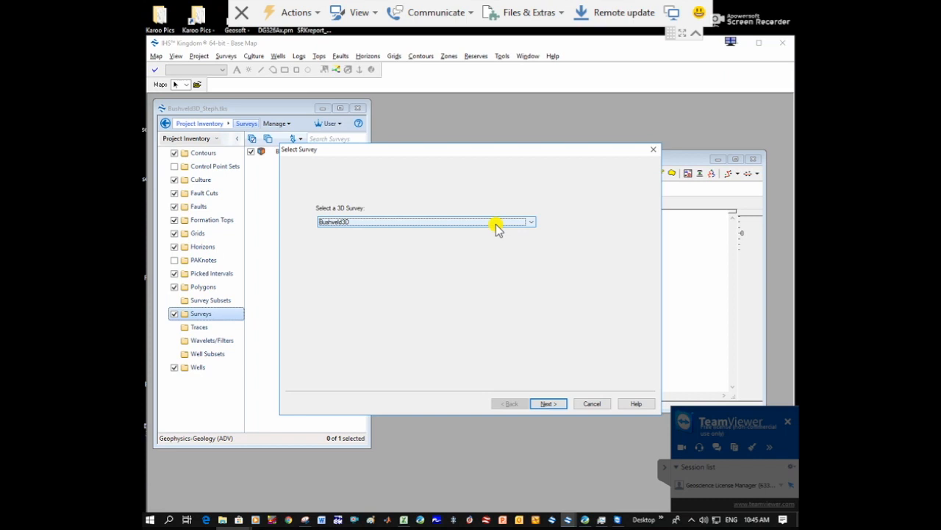
left_click(544, 403)
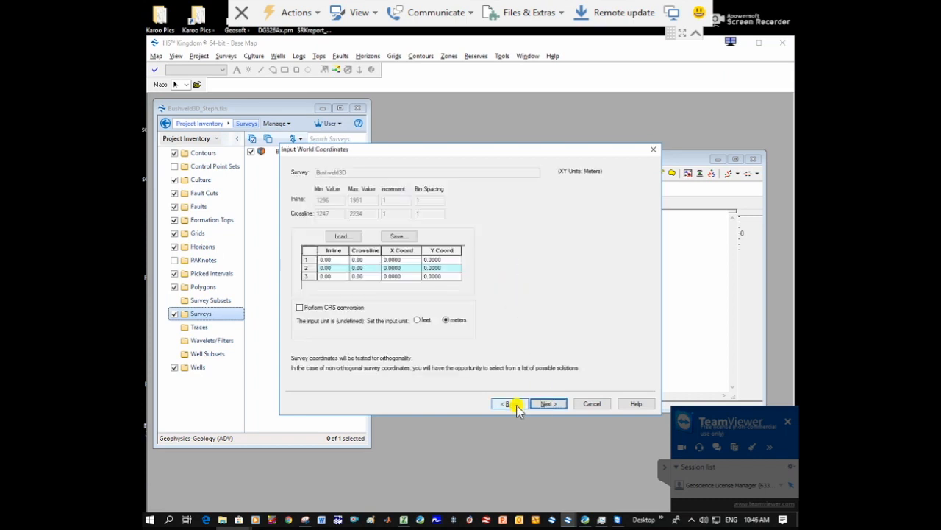
Assign the world coordinates in World_Coord_Impala.dat to the survey and enlarge the Base Map window to show its whole outline
left_click(342, 237)
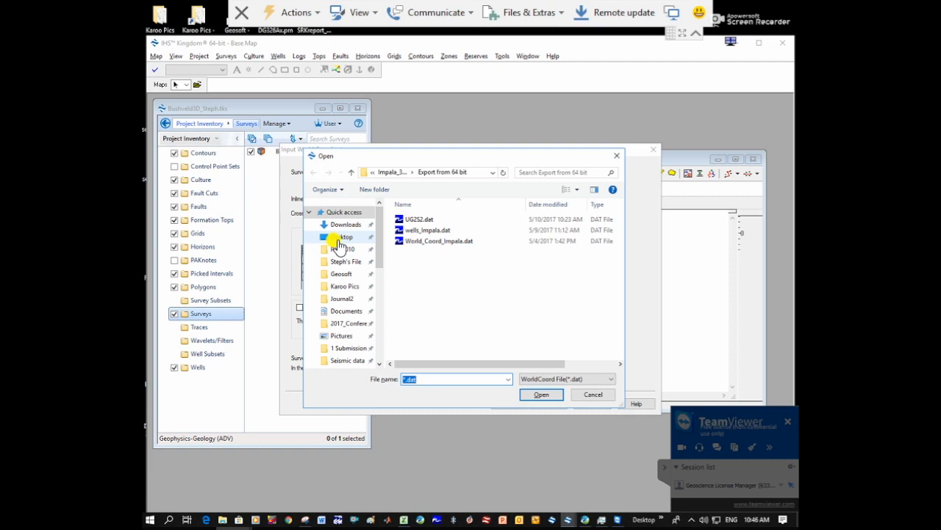
double_click(441, 240)
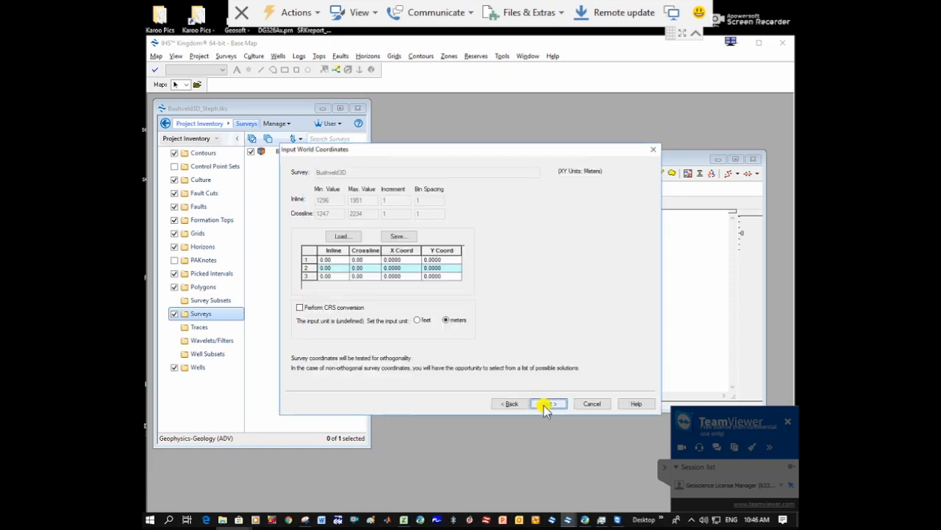
left_click(549, 404)
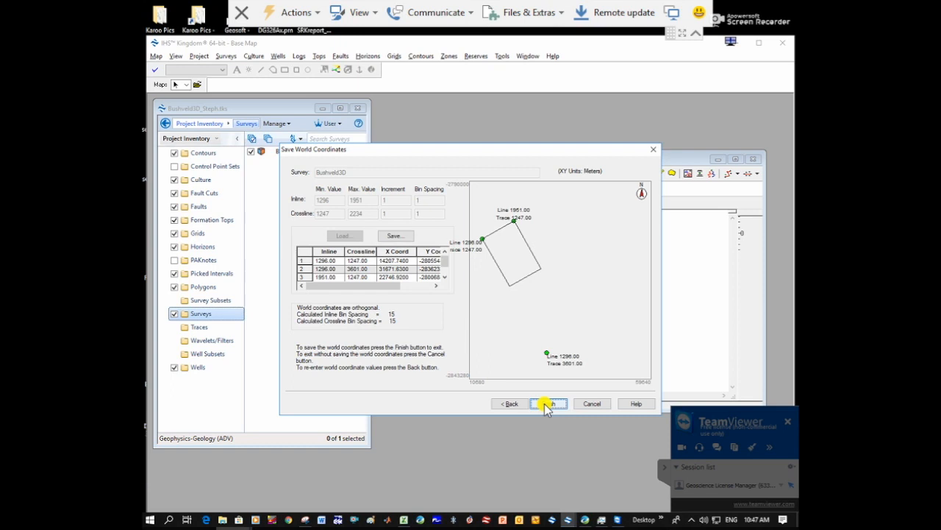
left_click(548, 404)
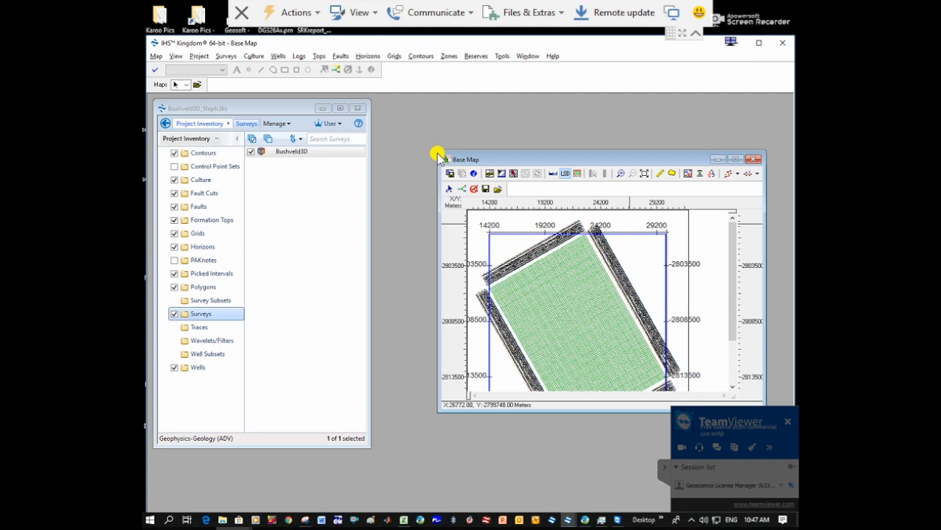
left_click_drag(437, 148, 369, 98)
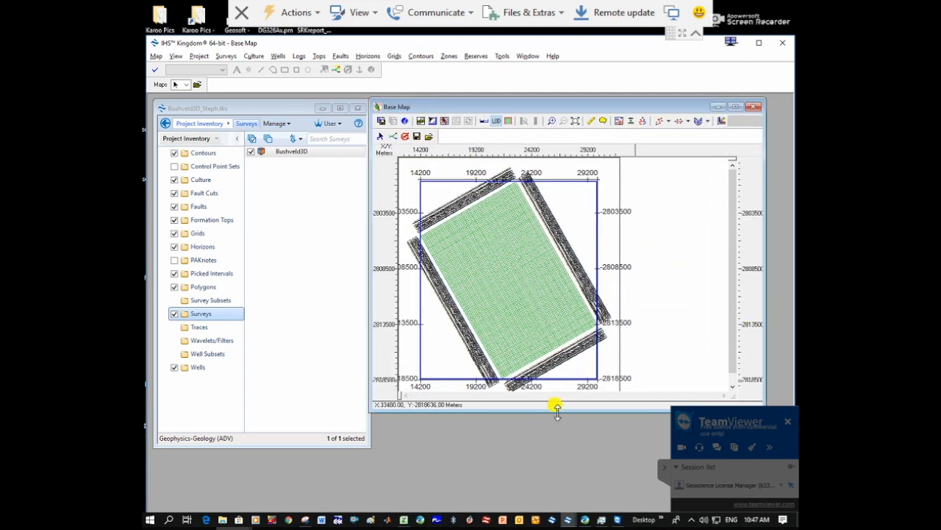
left_click_drag(557, 409, 559, 480)
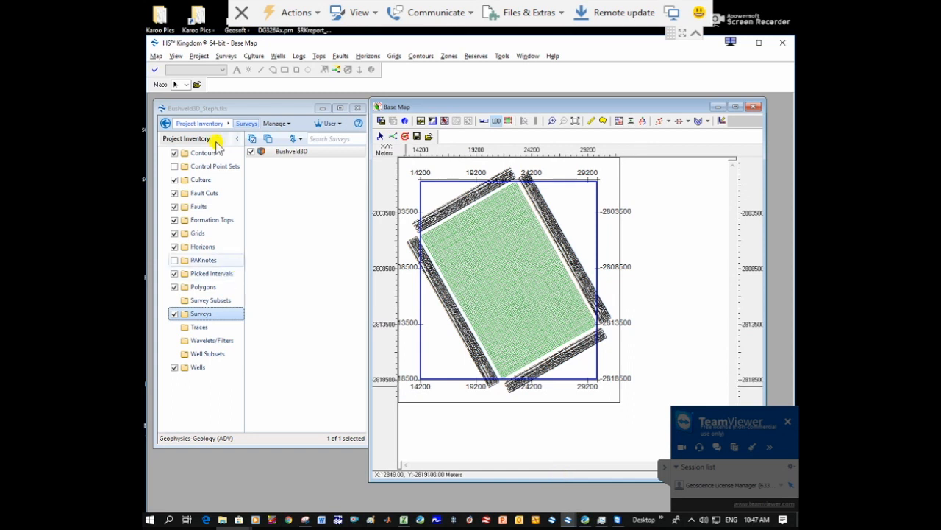
Import the TIFF image from the Export from 64 bit folder as a new culture group named aeromag
left_click(252, 57)
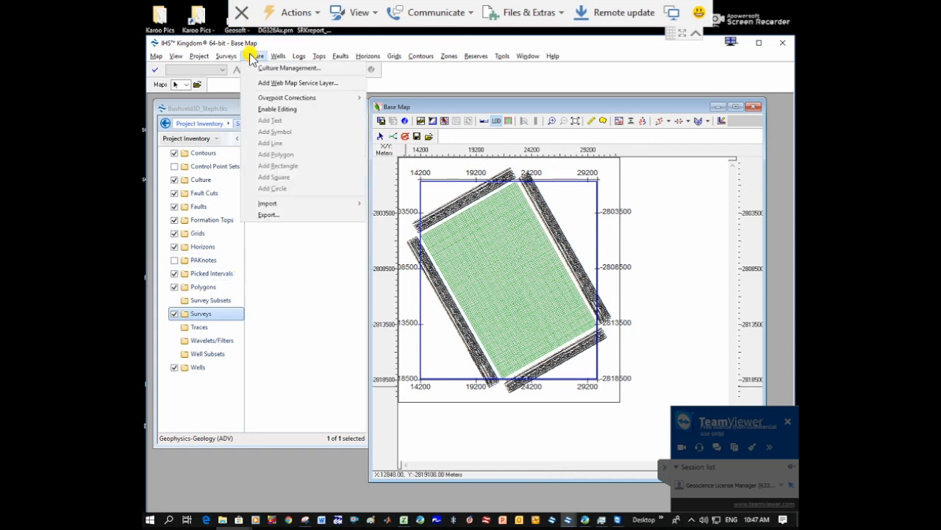
mouse_move(348, 205)
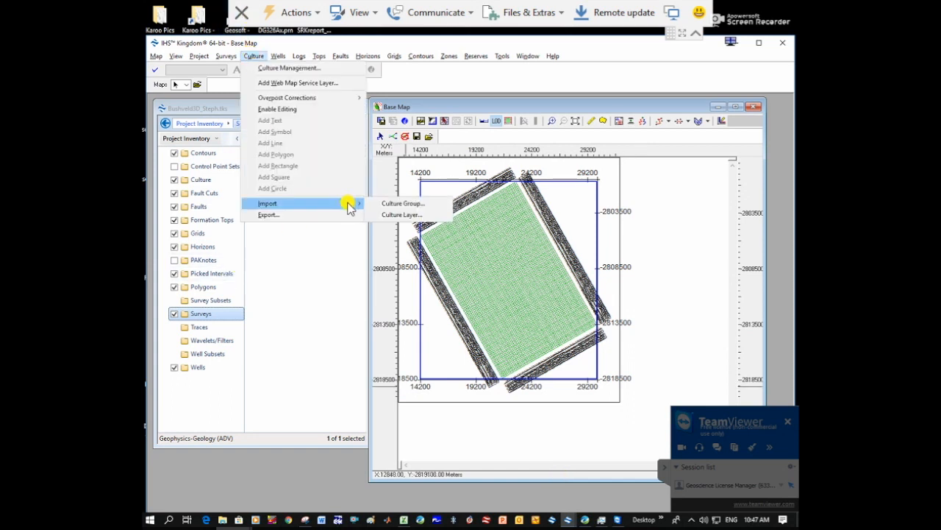
left_click(406, 204)
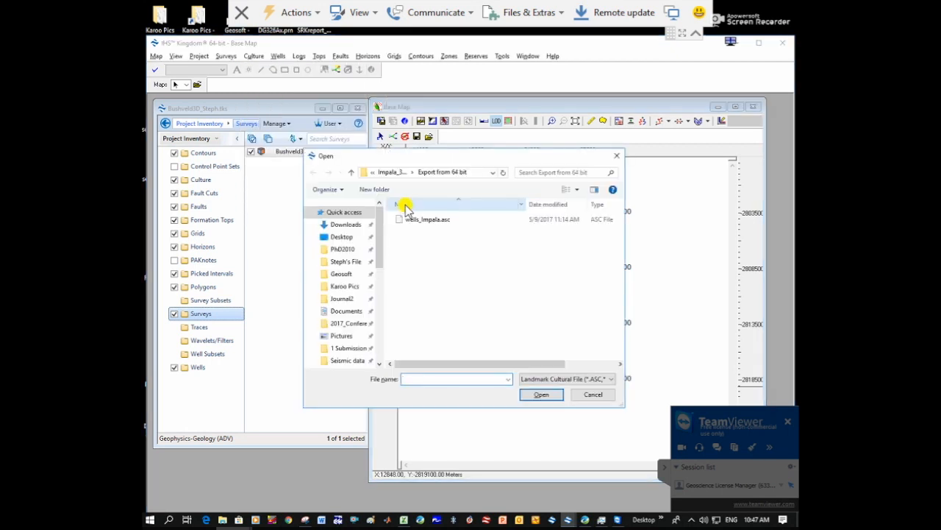
left_click(548, 380)
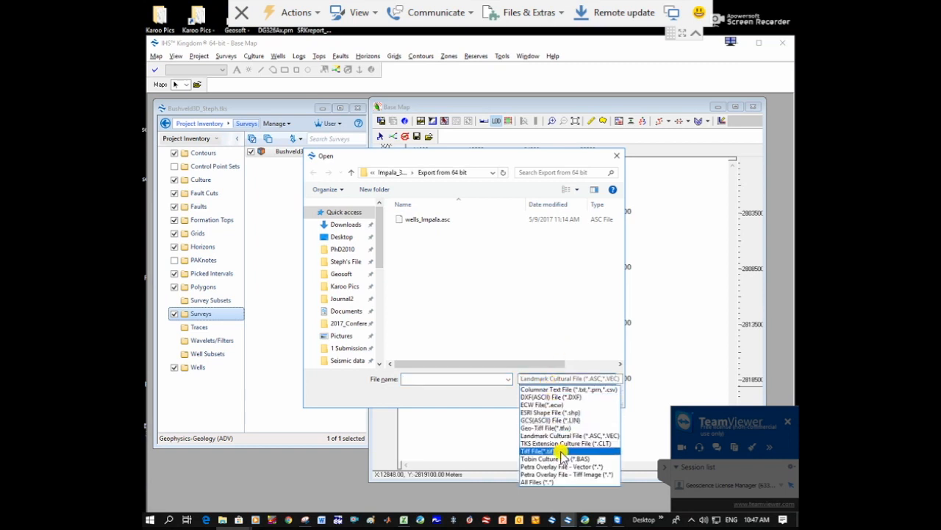
left_click(562, 451)
left_click(550, 395)
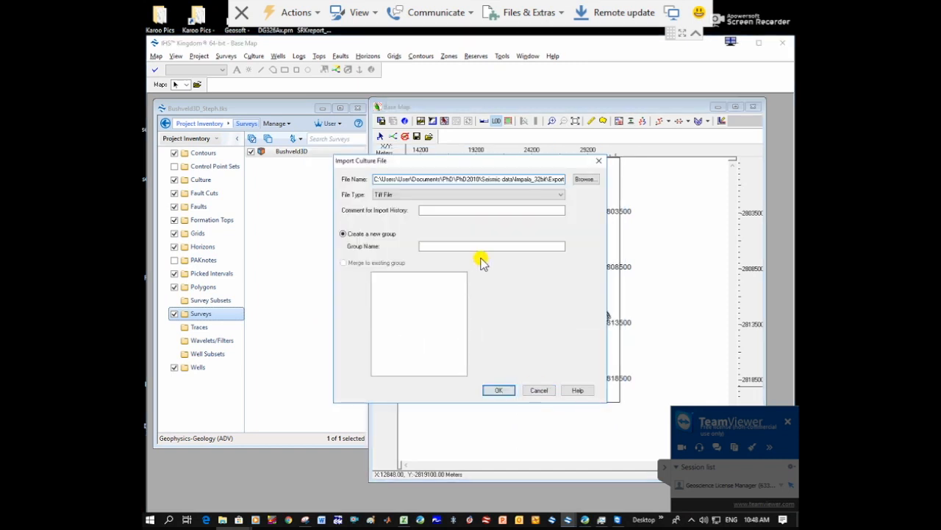
left_click(481, 247)
type("aeromag")
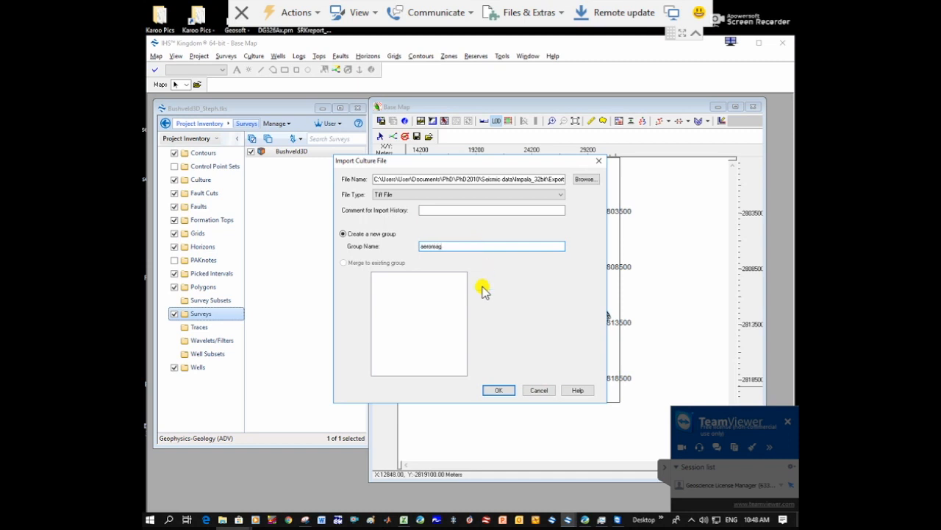
left_click(495, 389)
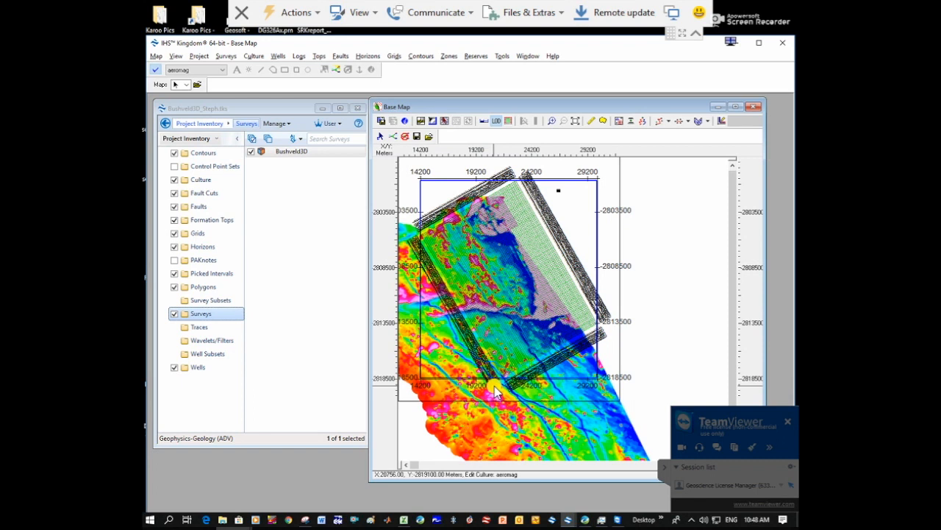
Fit the base map to its window and maximize the application window
left_click(576, 122)
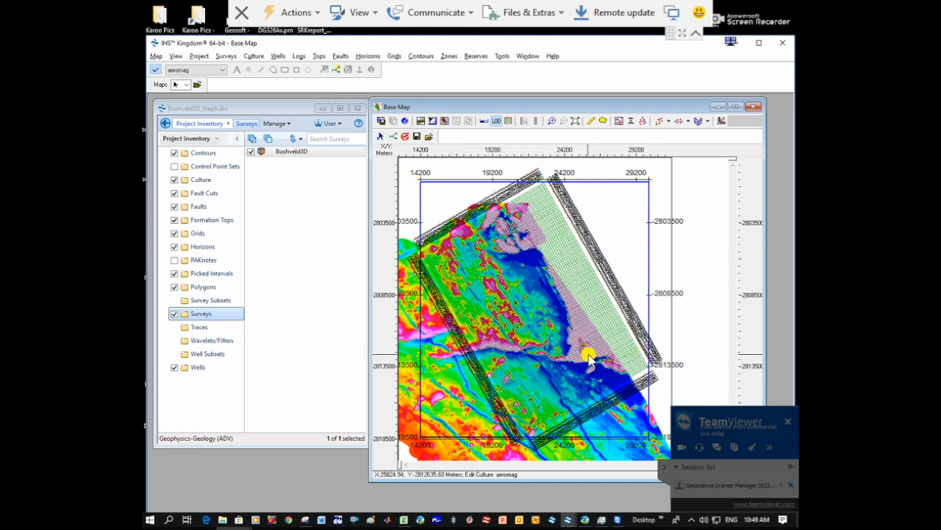
double_click(763, 43)
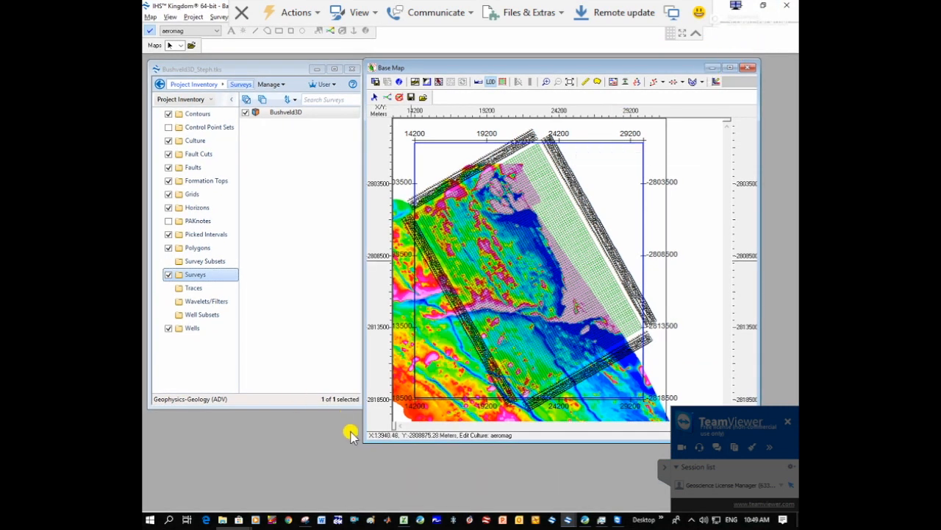
left_click_drag(358, 438, 207, 511)
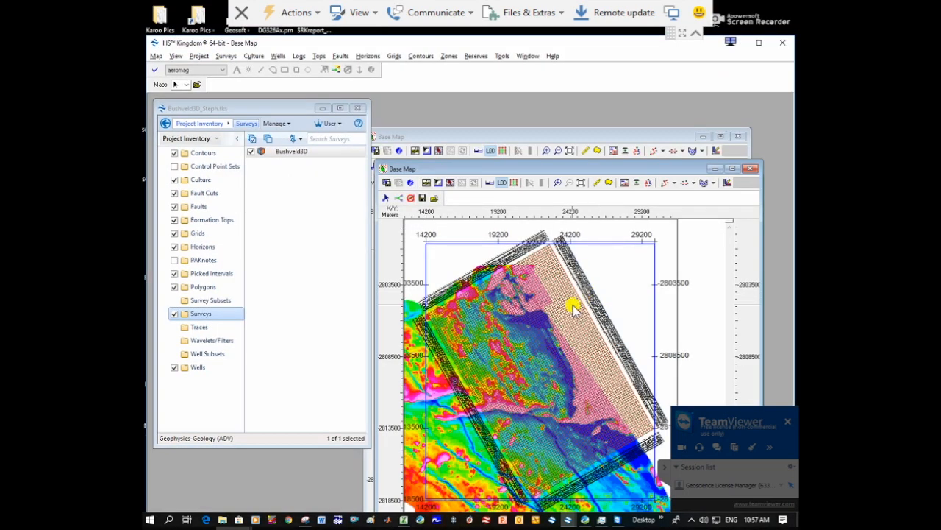
Display inline 1905 from the base map, place its section beside the map, and bring the line's high-crossline end into view
right_click(574, 309)
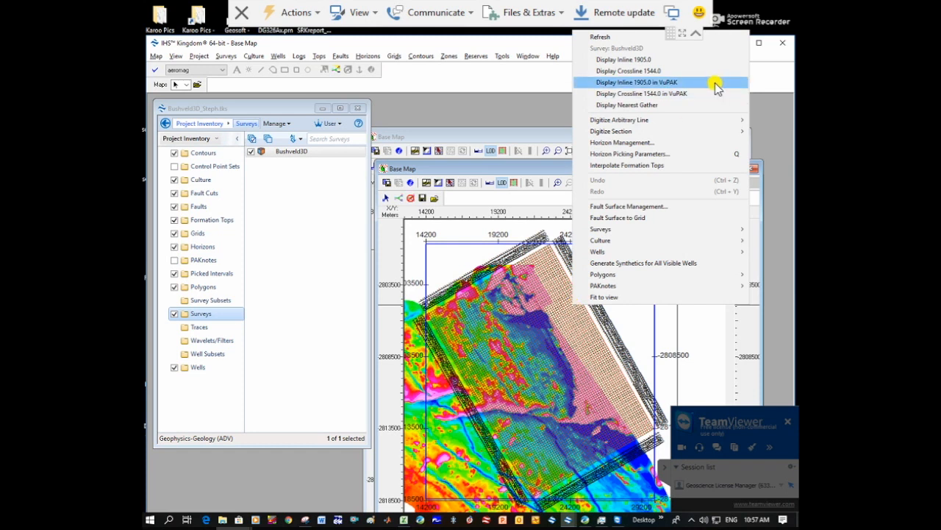
left_click(659, 60)
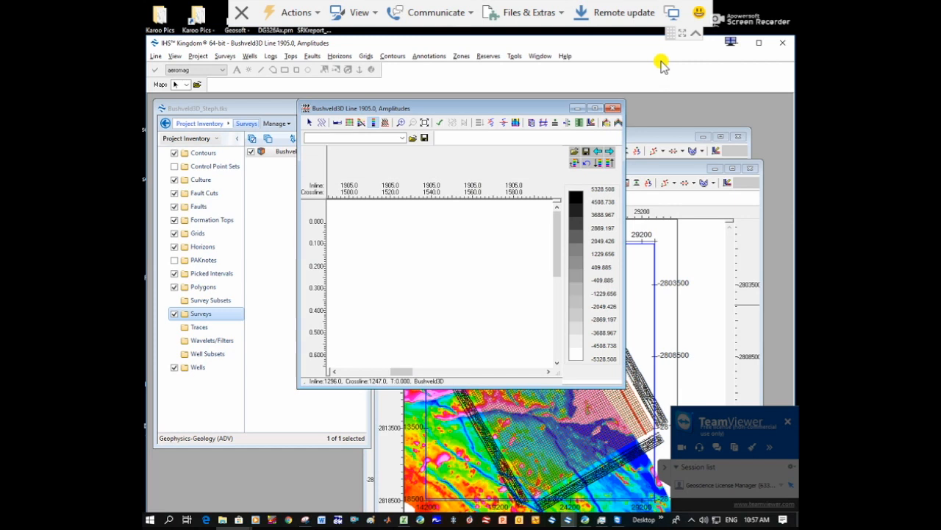
left_click_drag(467, 110, 316, 130)
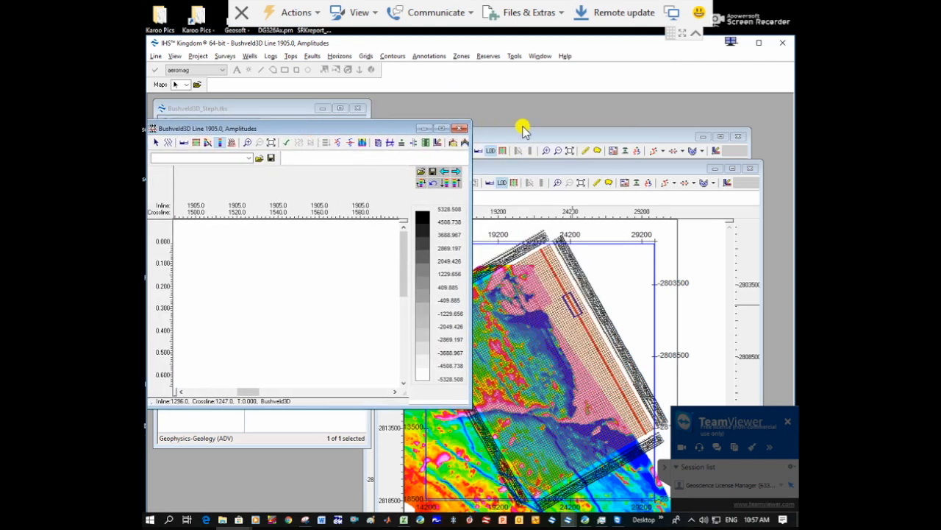
left_click(534, 160)
left_click_drag(534, 162, 640, 86)
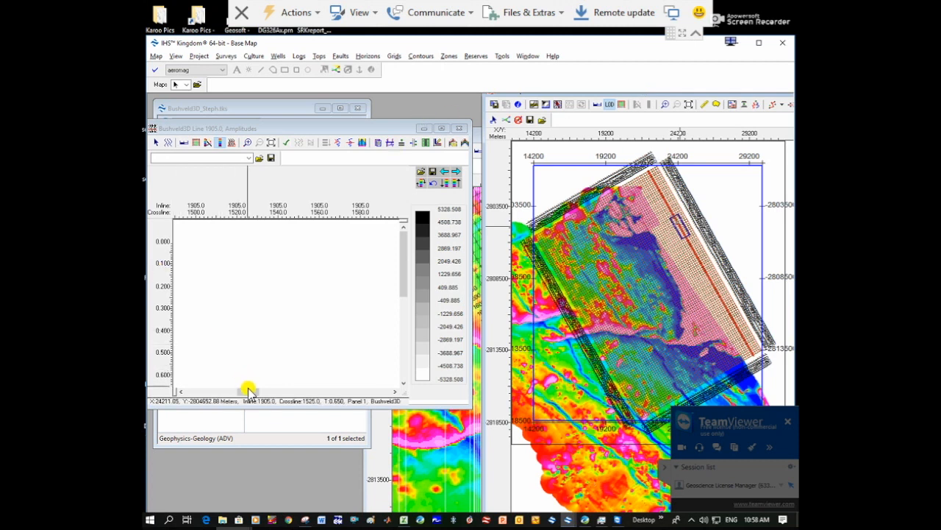
left_click_drag(249, 392, 394, 409)
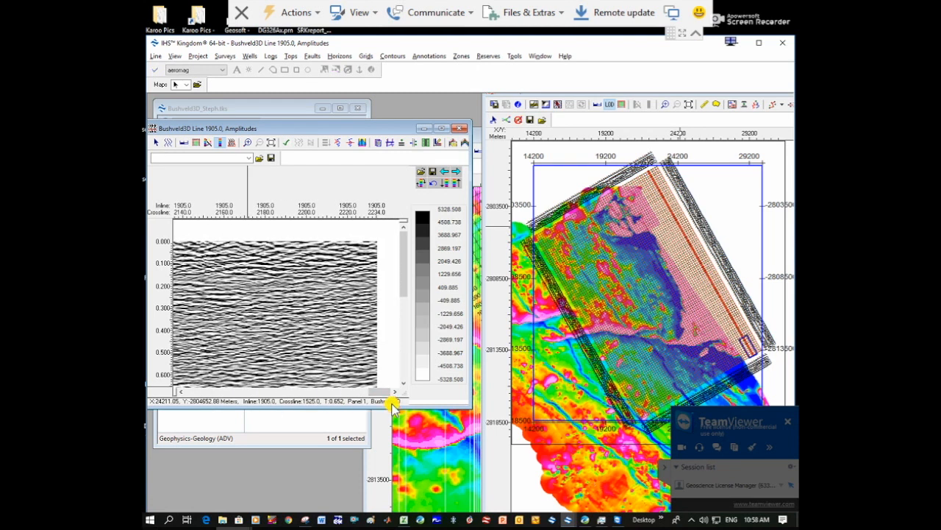
Display inline 1381 from the base map and enlarge its section window beside the map
left_click(662, 194)
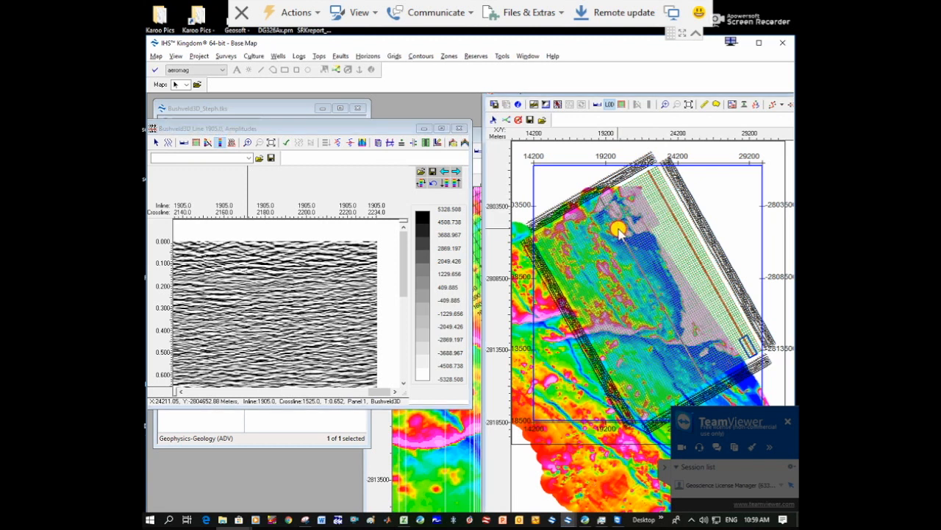
left_click(575, 273)
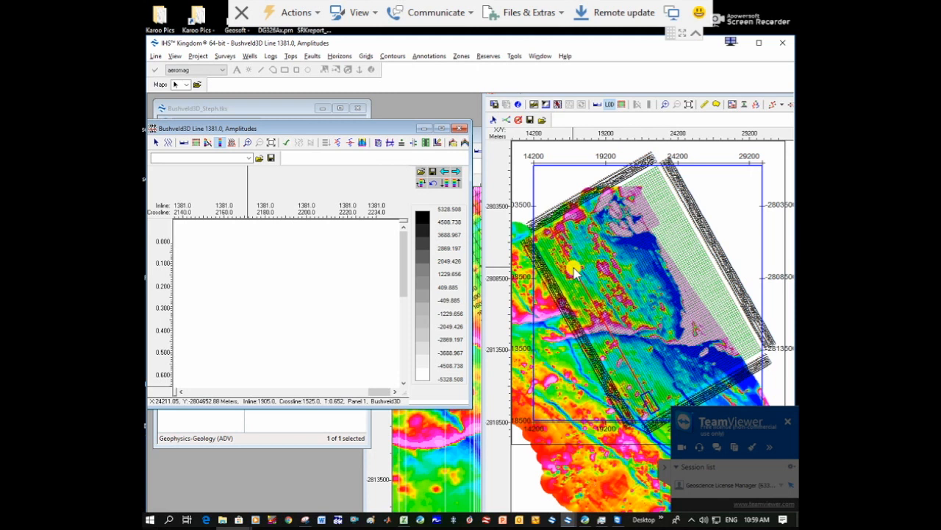
left_click_drag(294, 408, 294, 508)
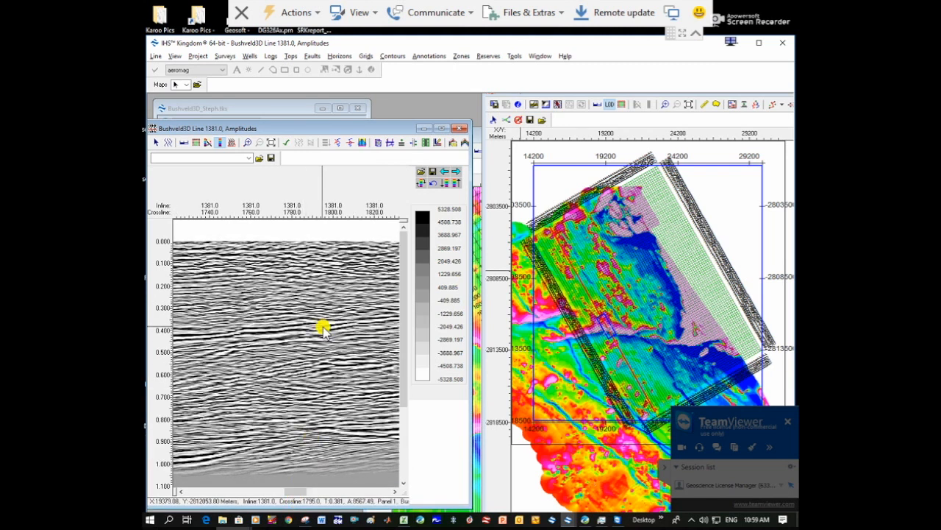
left_click(345, 111)
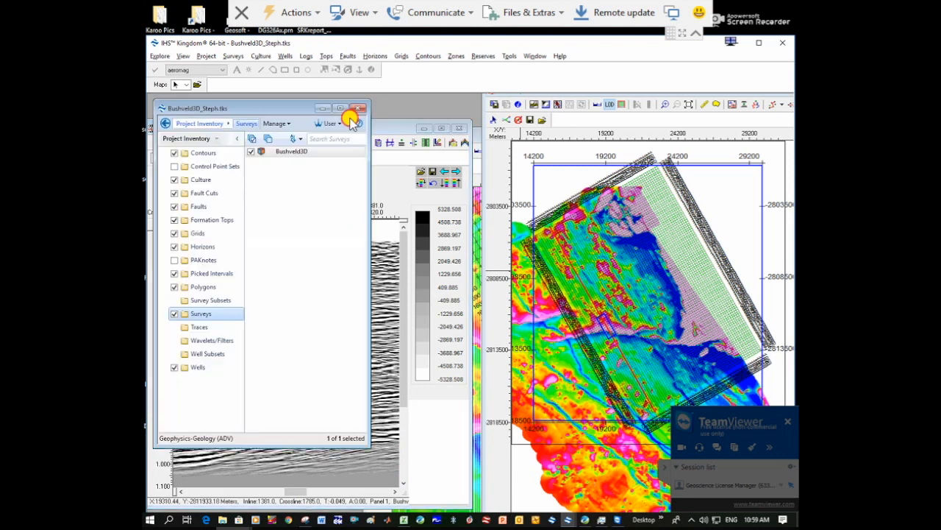
left_click(383, 130)
left_click_drag(384, 124, 386, 101)
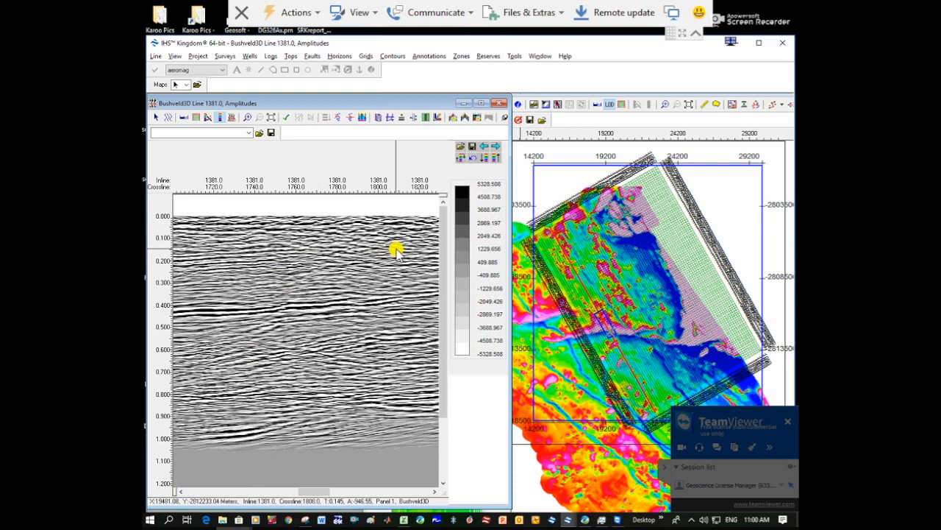
Maximize the inline 1381 section window and fit the whole line in it
key("Right")
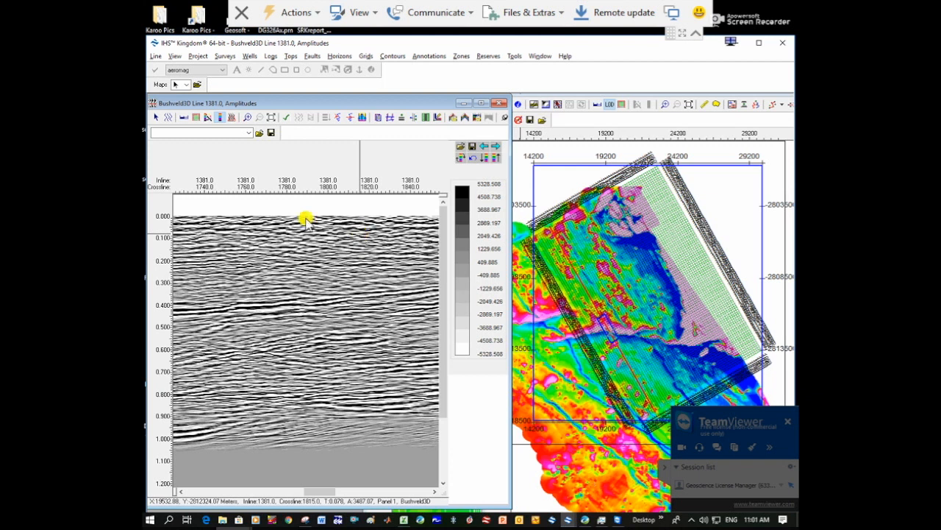
left_click(482, 104)
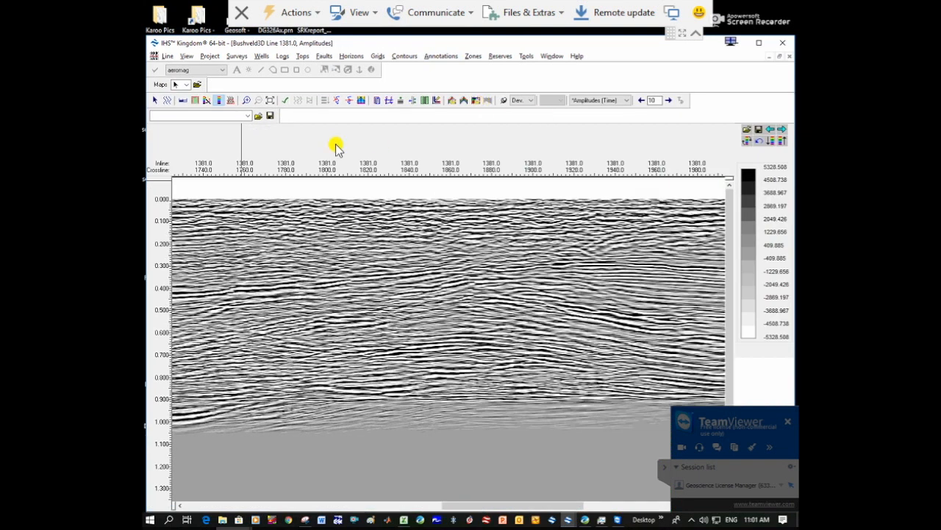
left_click(272, 101)
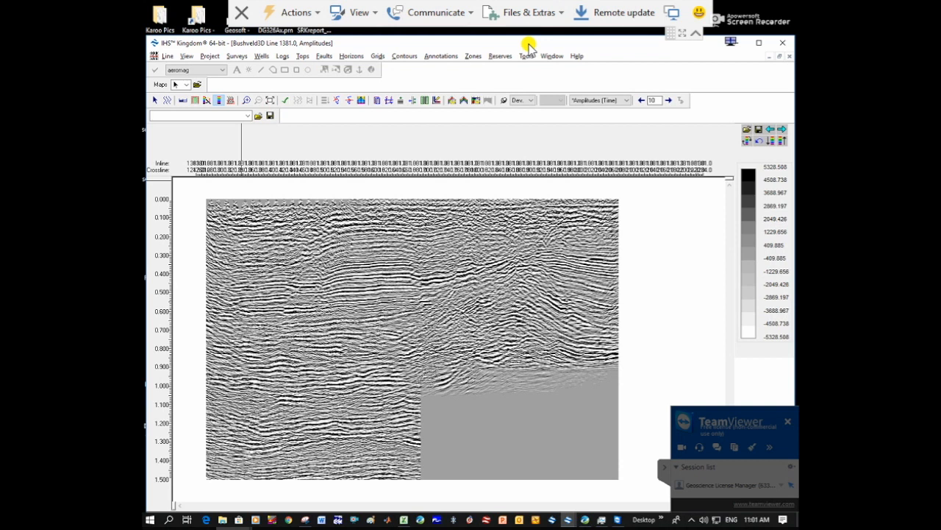
Switch the section's amplitude colour bar to the black-white-red palette
left_click(782, 135)
left_click(782, 136)
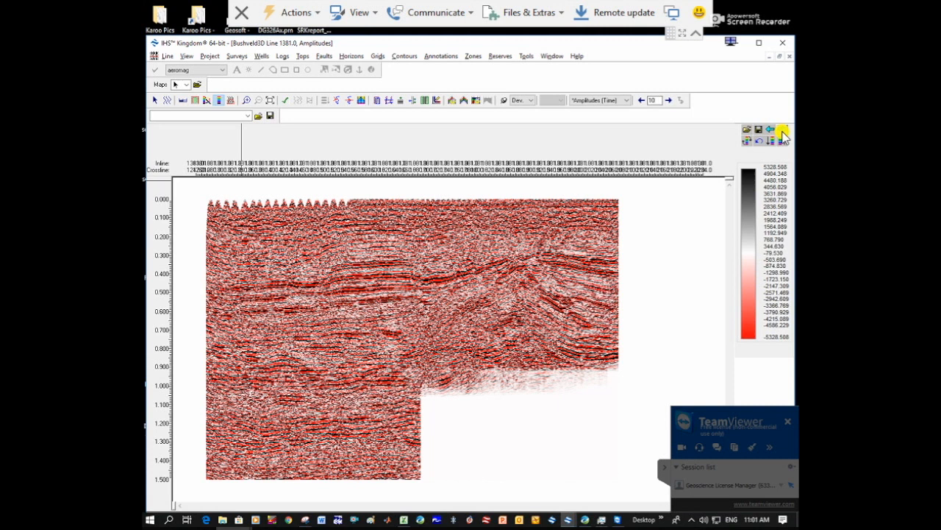
Cycle through the amplitude palettes and give the inline 1381 section the orange-white-black one
left_click(783, 136)
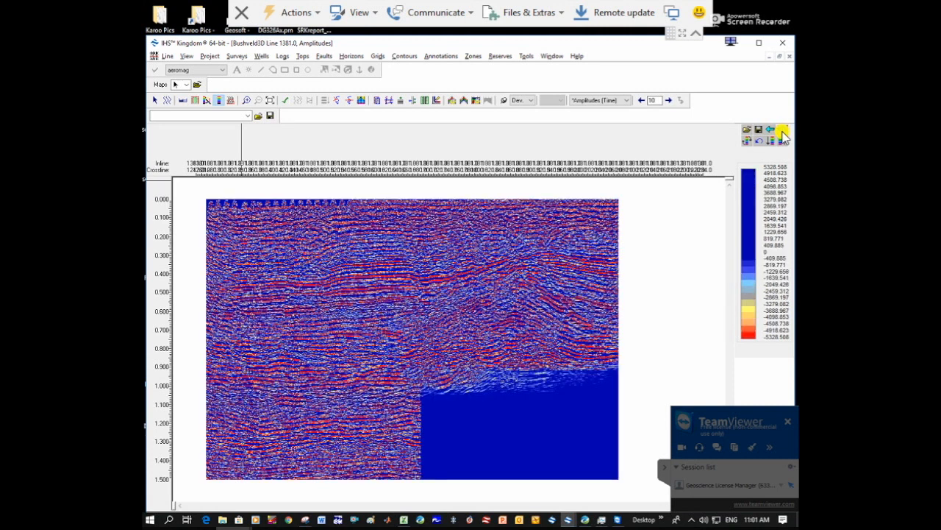
left_click(782, 135)
left_click(783, 135)
left_click(782, 135)
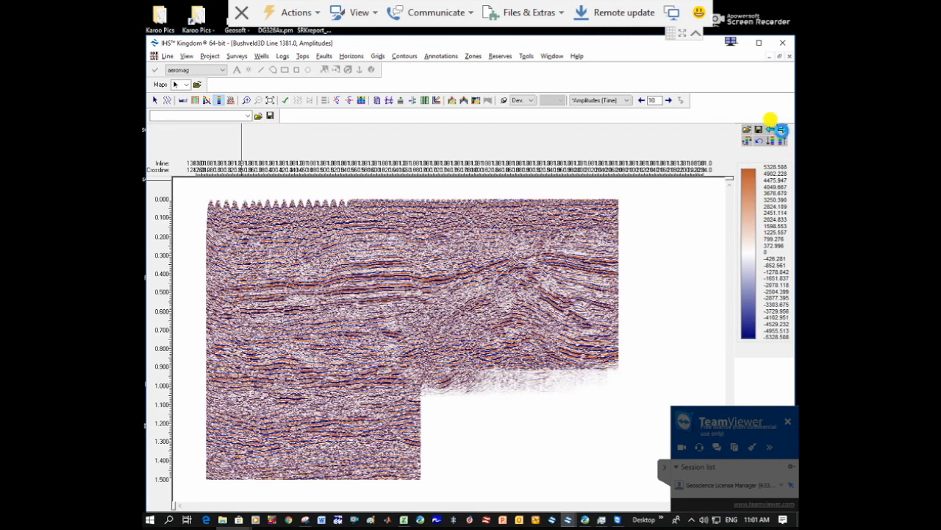
left_click(783, 135)
left_click(783, 135)
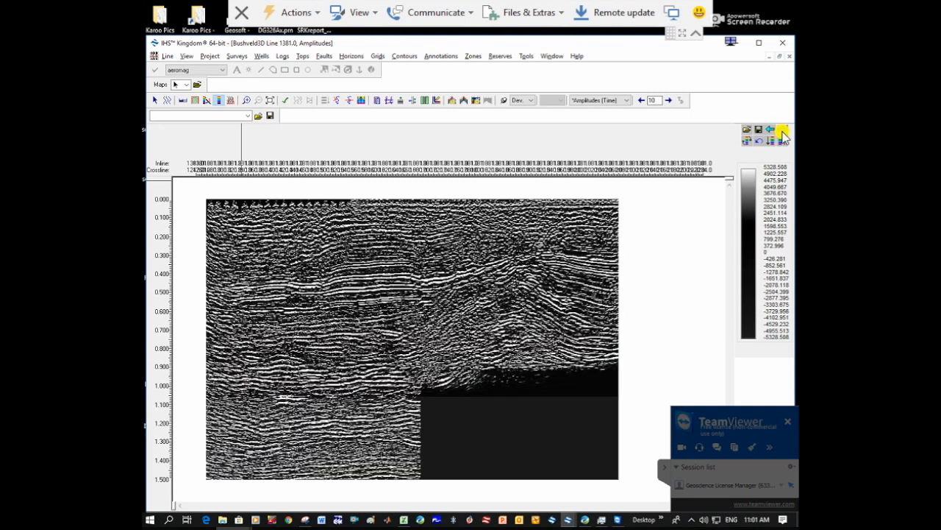
left_click(783, 135)
left_click(783, 135)
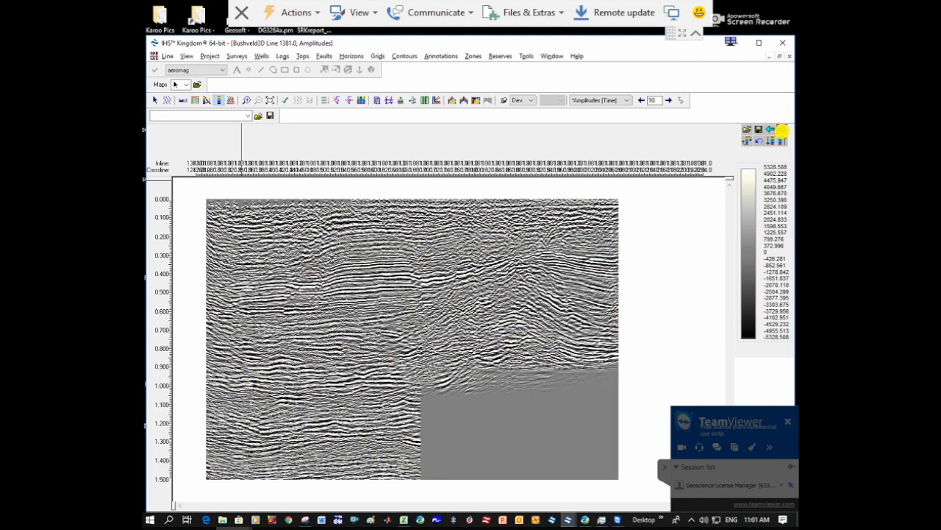
left_click(782, 135)
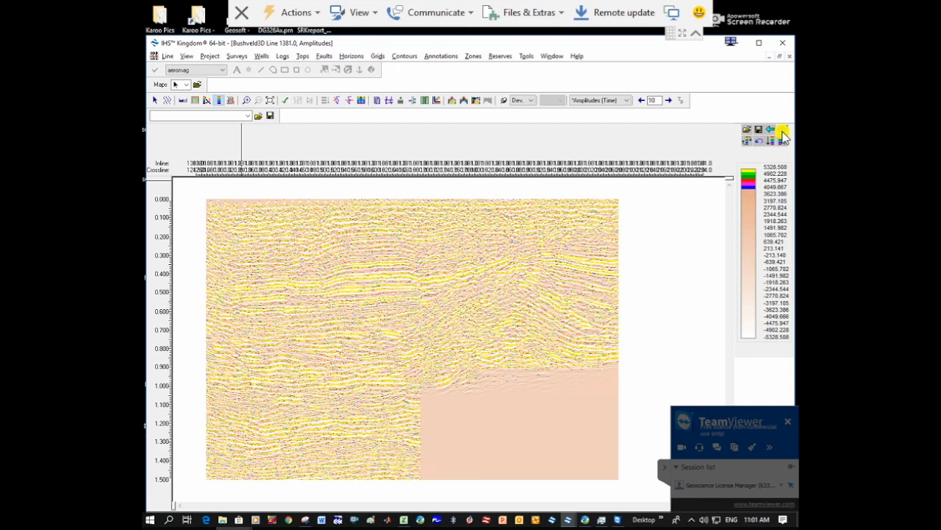
left_click(783, 135)
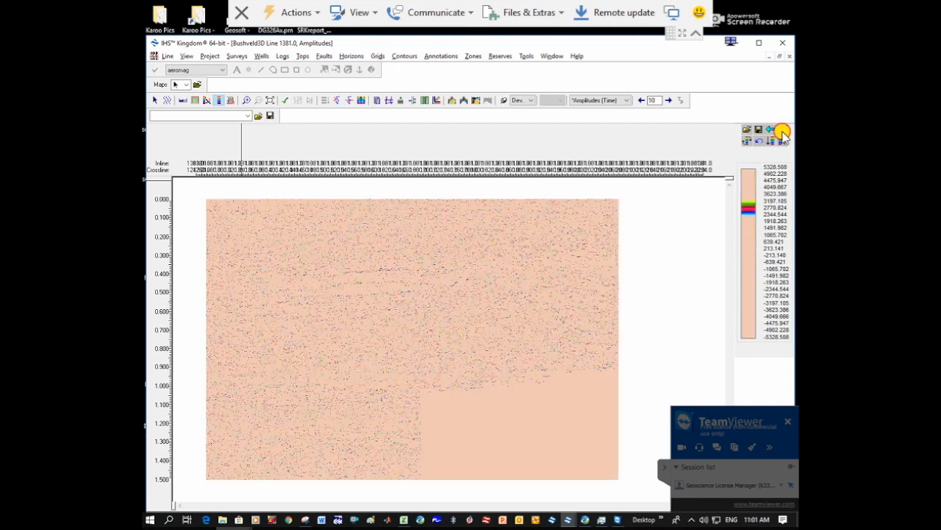
left_click(783, 135)
left_click(782, 135)
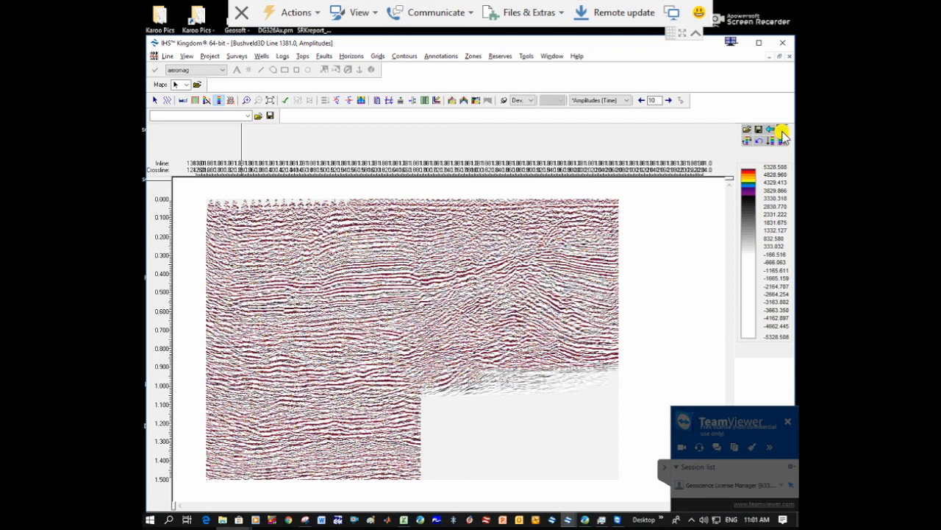
left_click(783, 136)
left_click(782, 135)
left_click(782, 135)
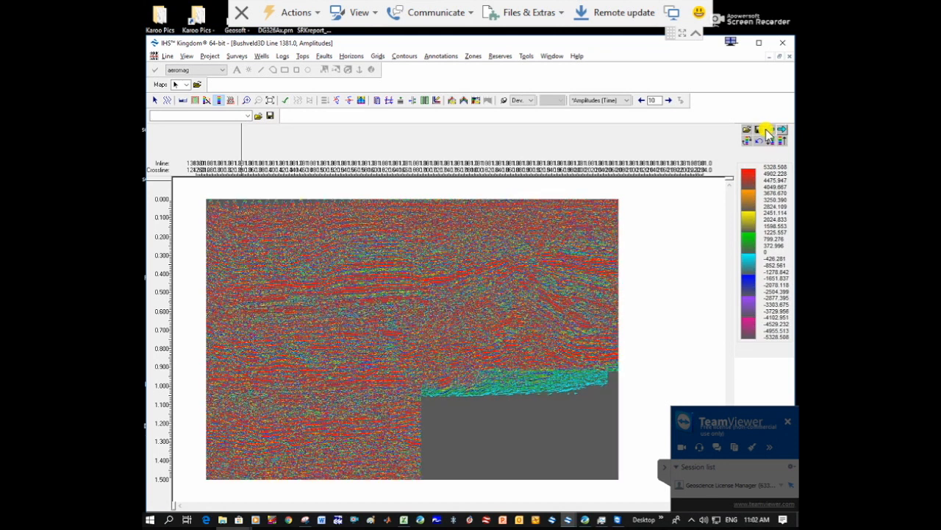
left_click(771, 131)
left_click(771, 130)
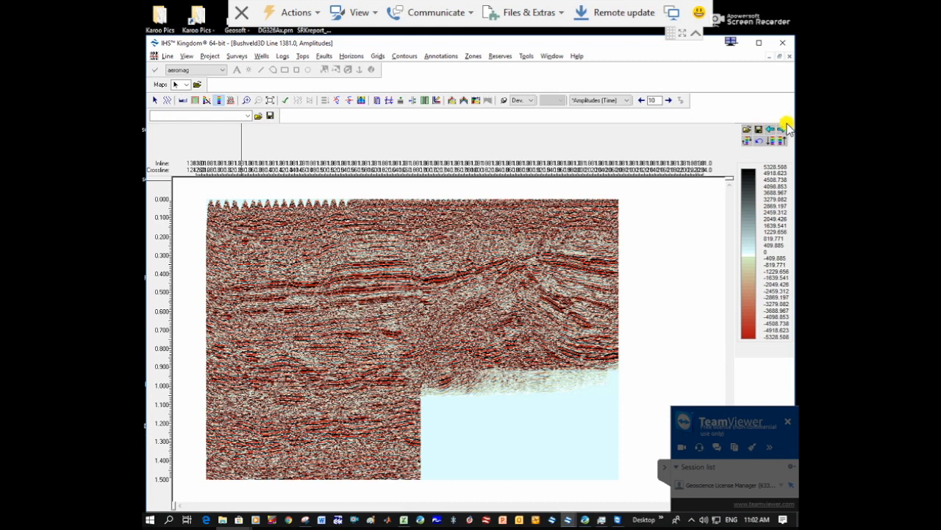
left_click(781, 130)
left_click(781, 130)
left_click(781, 130)
left_click(781, 130)
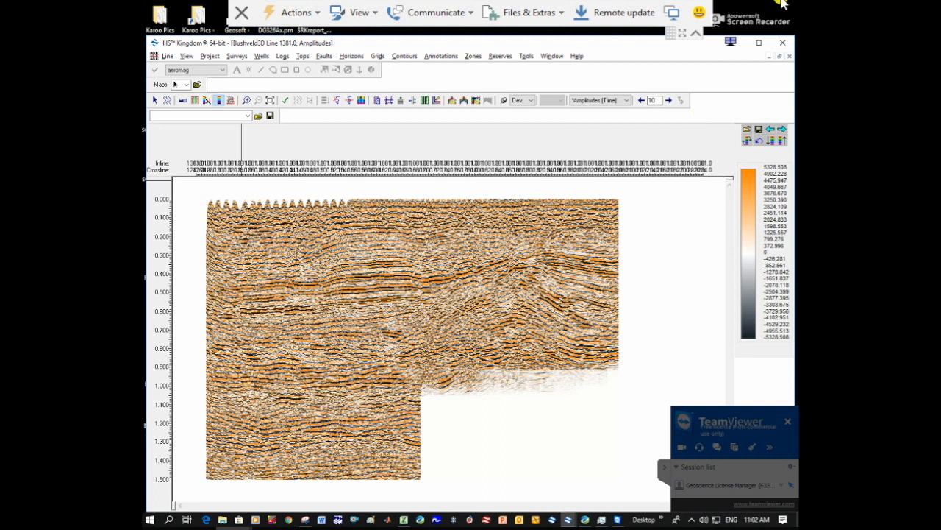
Restore the inline 1381 section window beside the base map, extend it down to show the full time range, and look along the line
left_click(759, 43)
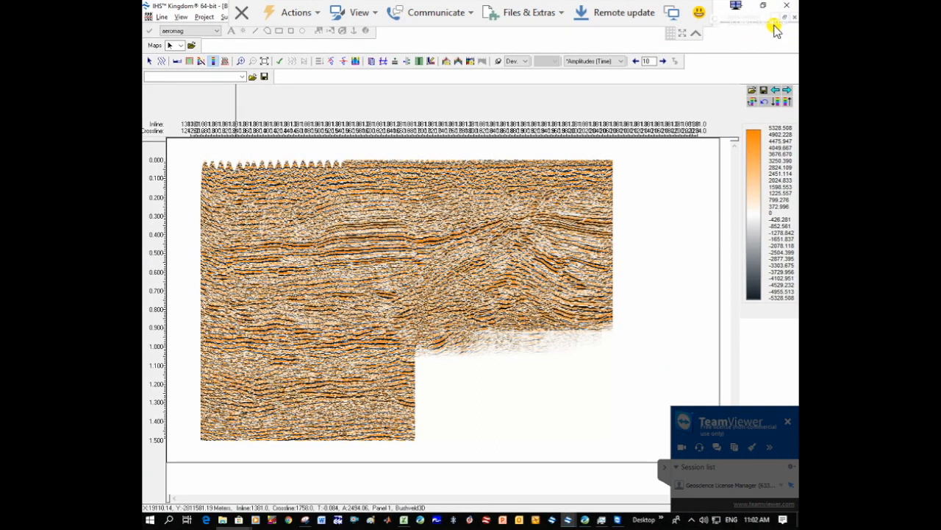
left_click(784, 17)
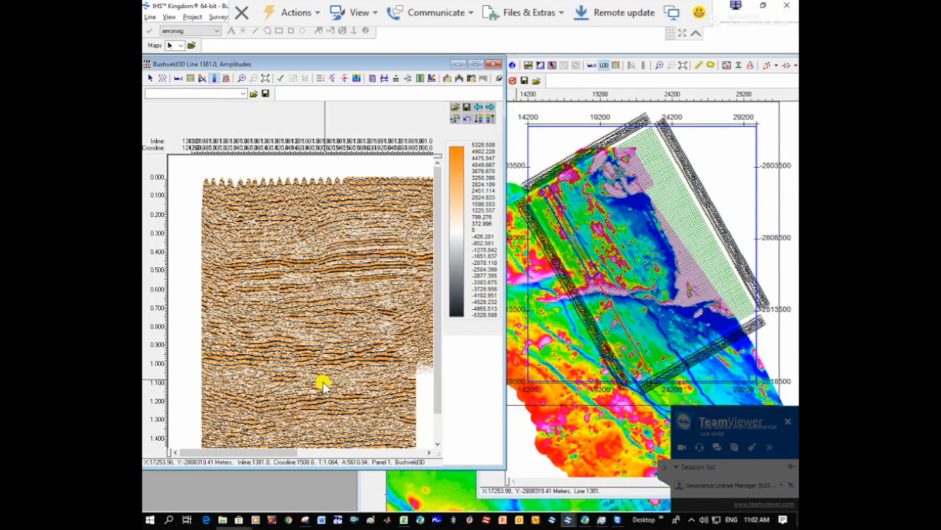
left_click_drag(499, 467, 514, 521)
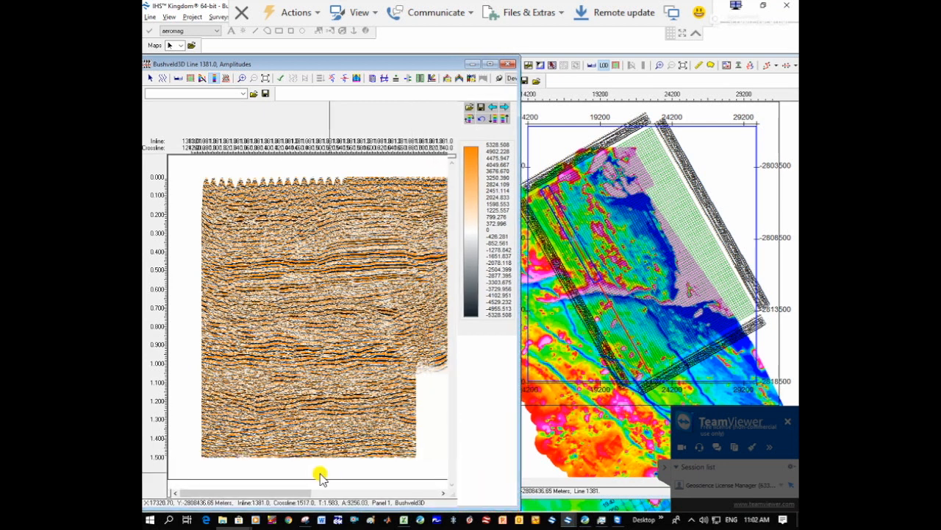
mouse_move(275, 493)
left_mouse_down()
mouse_move(301, 495)
mouse_move(278, 501)
left_mouse_up()
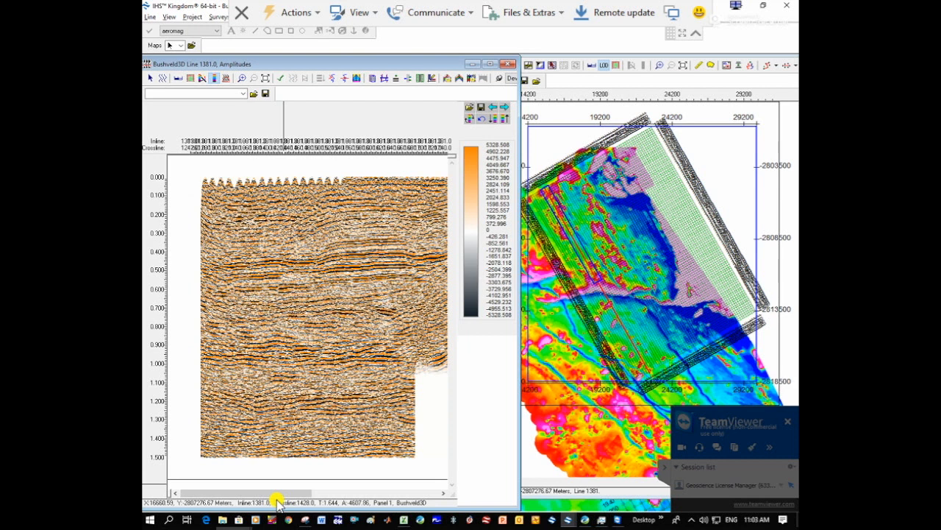
mouse_move(281, 495)
left_mouse_down()
mouse_move(289, 498)
mouse_move(279, 503)
left_mouse_up()
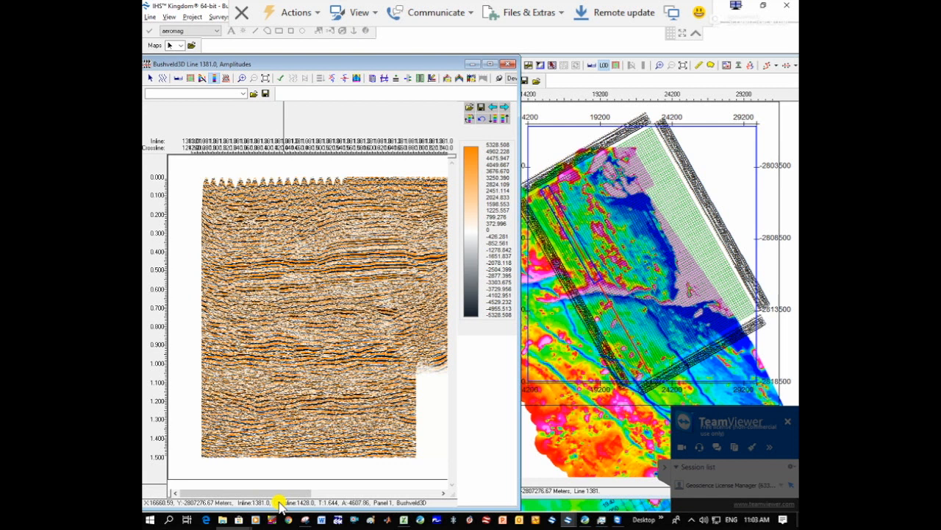
left_click_drag(273, 491, 357, 504)
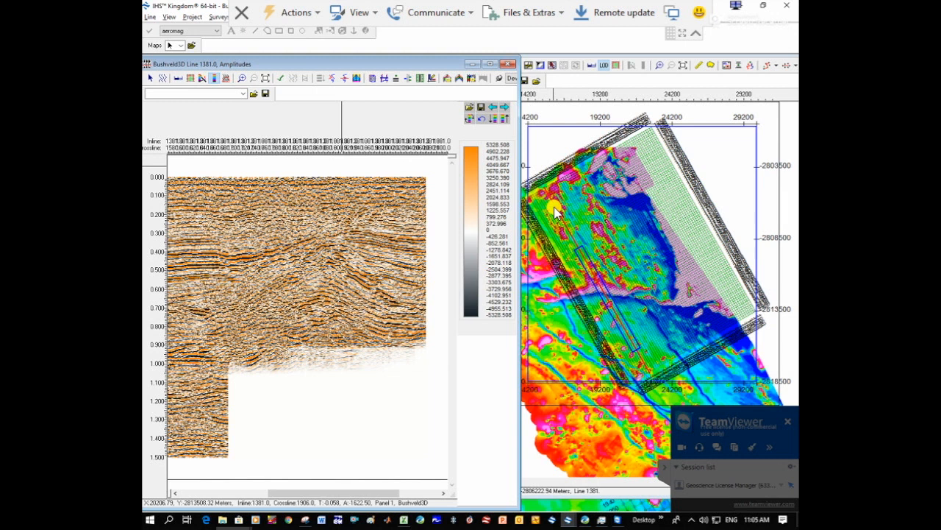
left_click_drag(335, 491, 269, 490)
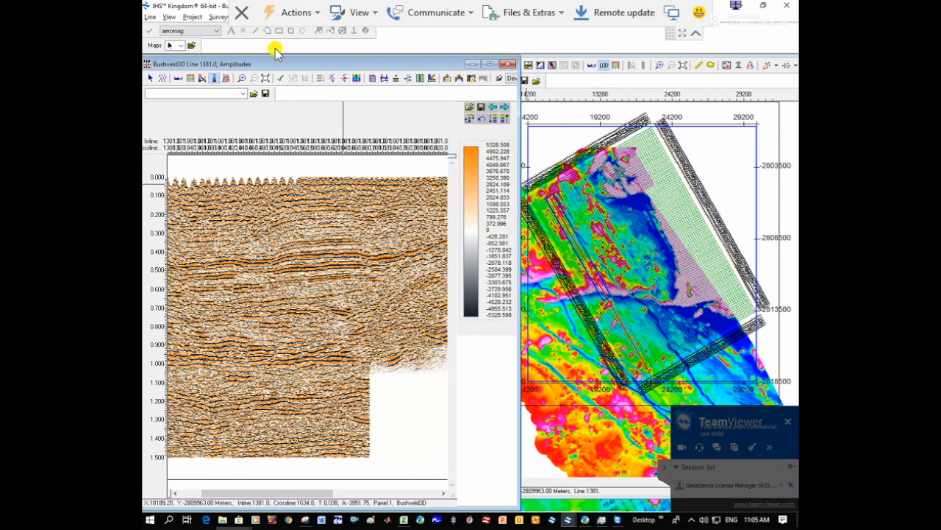
Create a new horizon named UG2 in the MediumAquamarine colour
left_click_drag(193, 8, 193, 36)
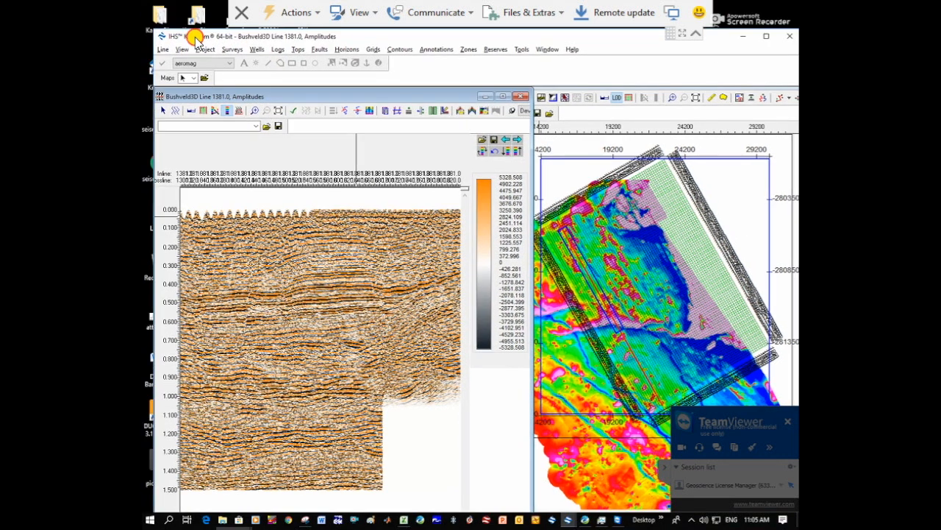
left_click(343, 48)
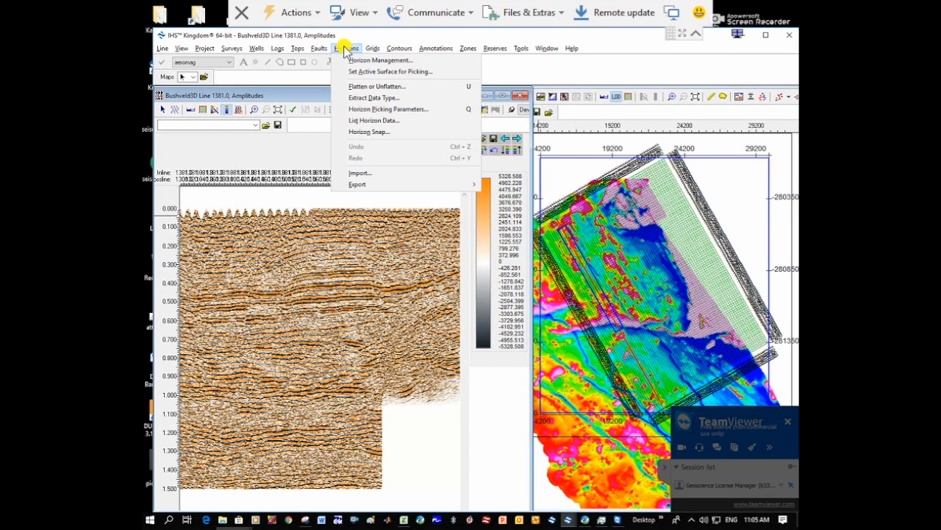
left_click(353, 59)
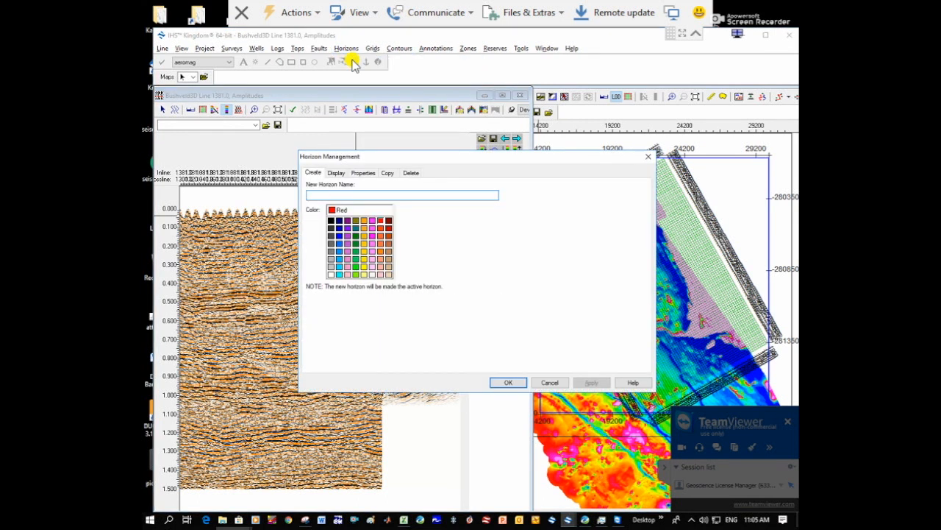
type("UG2")
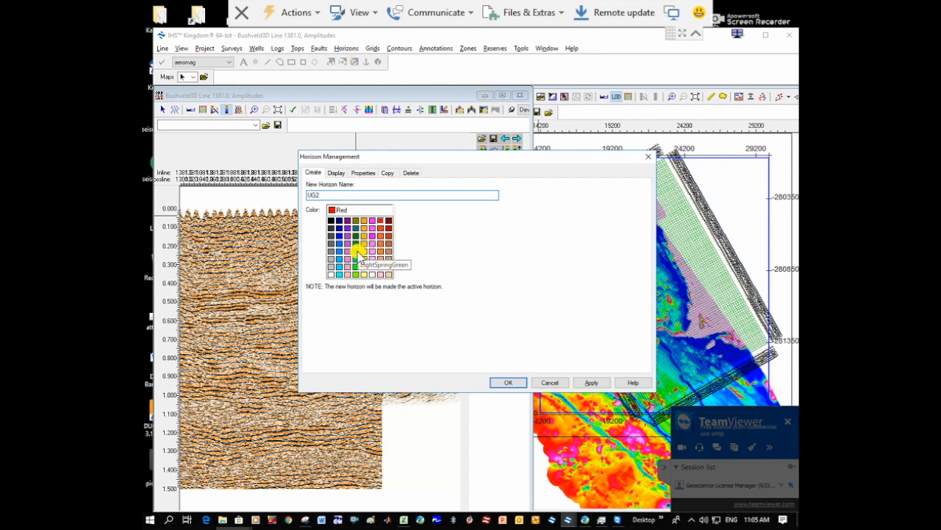
left_click(355, 259)
left_click(509, 386)
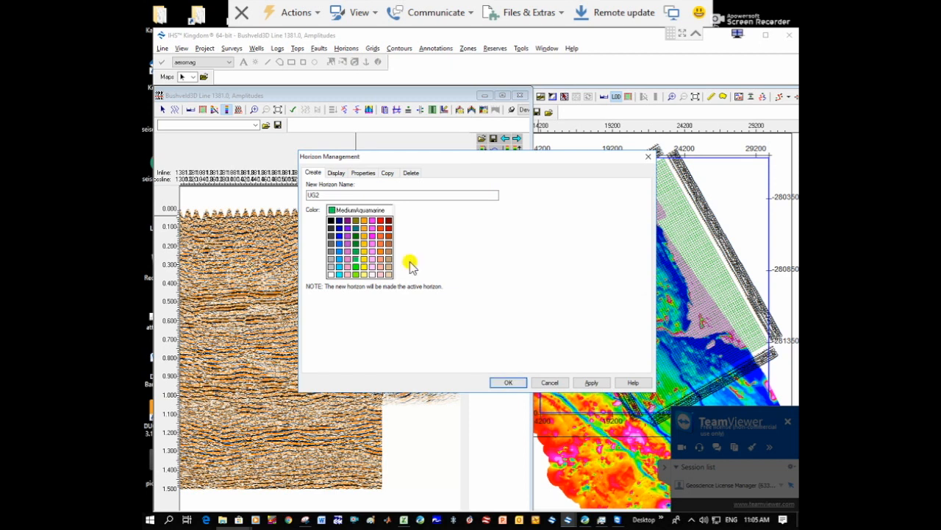
left_click(514, 382)
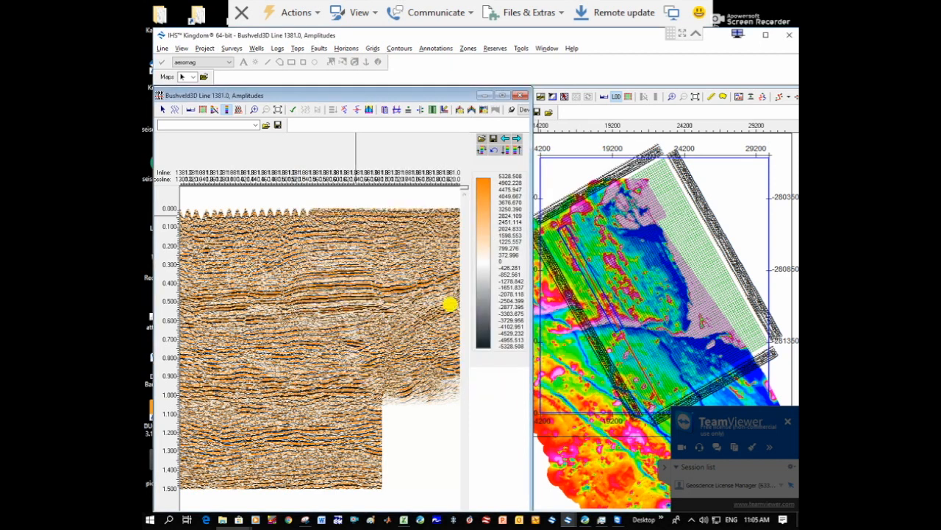
Set horizon UG2 as the active surface for picking
left_click(346, 48)
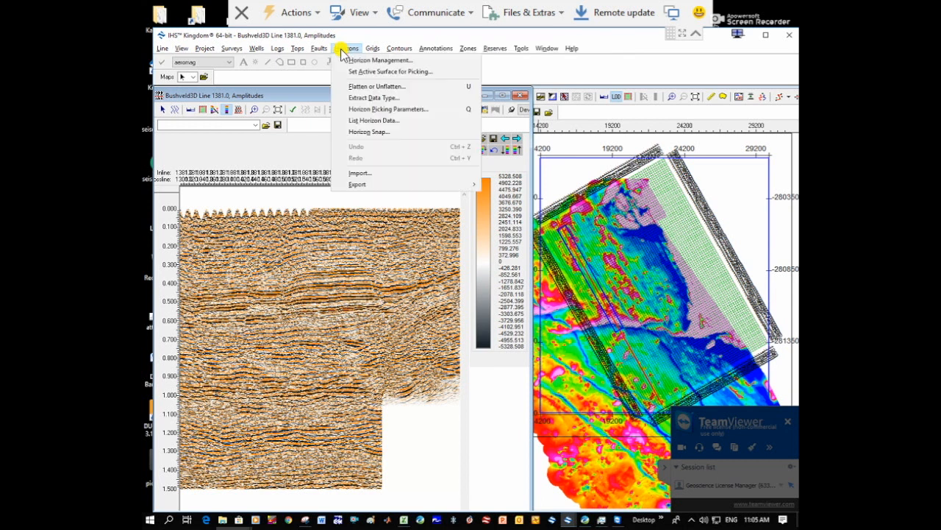
left_click(351, 71)
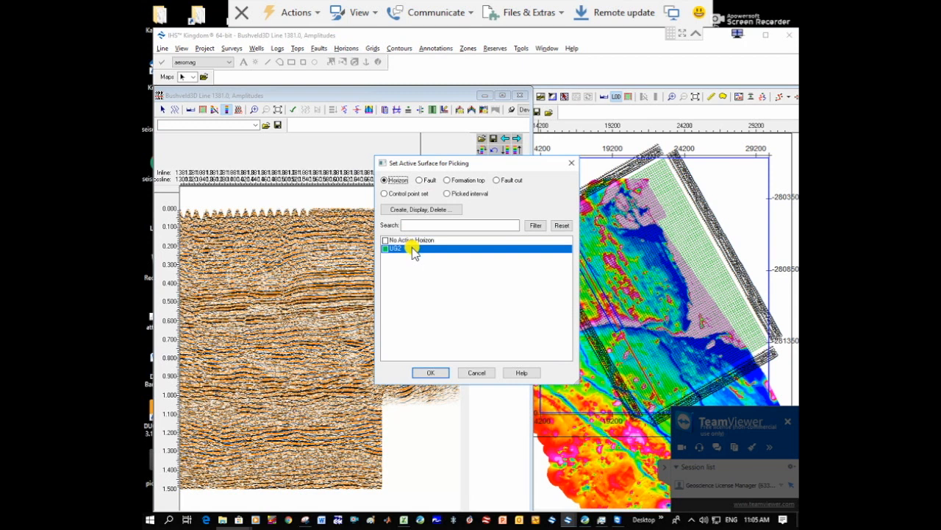
left_click(426, 372)
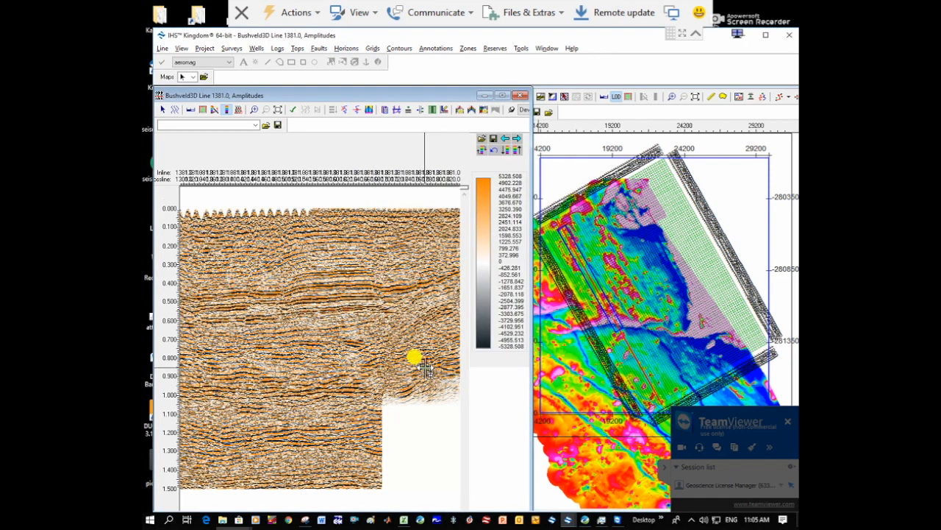
Look up the picking options for horizon UG2 on the inline 1381 section
right_click(329, 268)
mouse_move(360, 256)
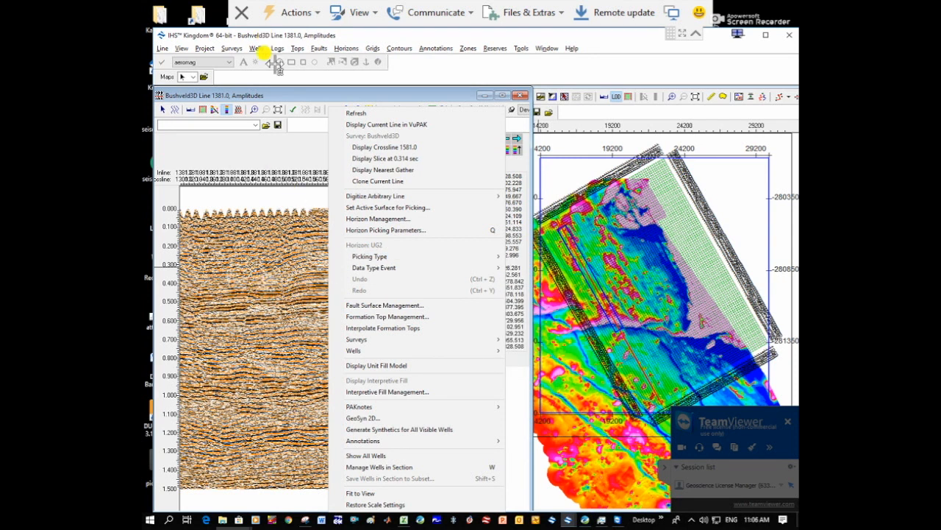
left_click(281, 96)
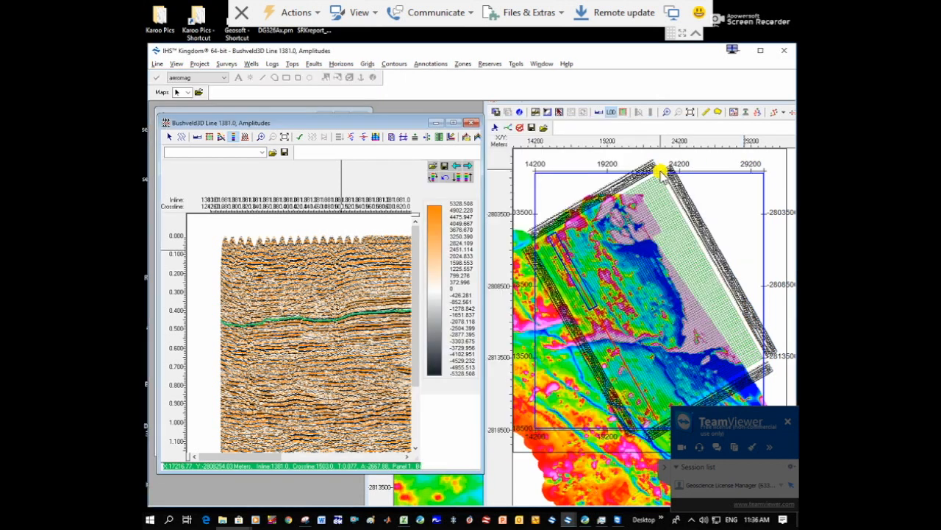
Display crossline 1252 from the base map and move its section to crossline 1804
left_click(661, 172)
right_click(661, 174)
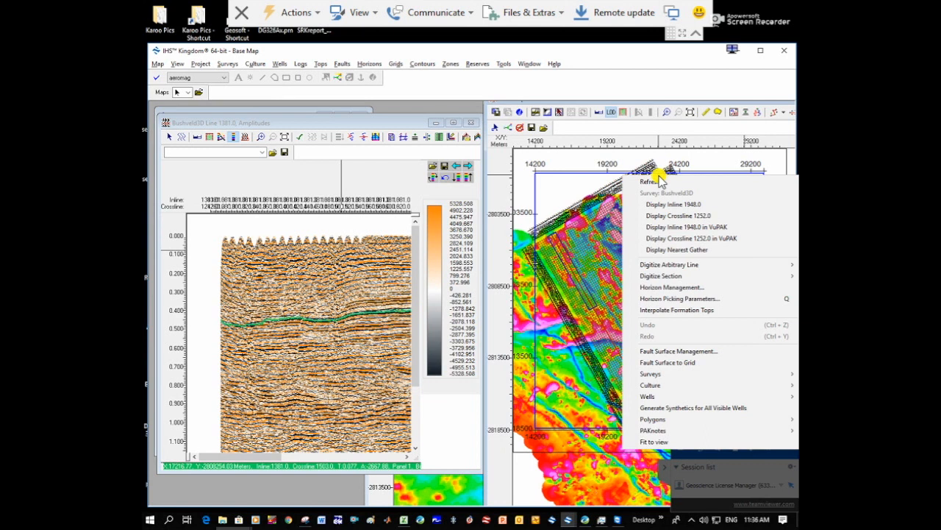
left_click(675, 216)
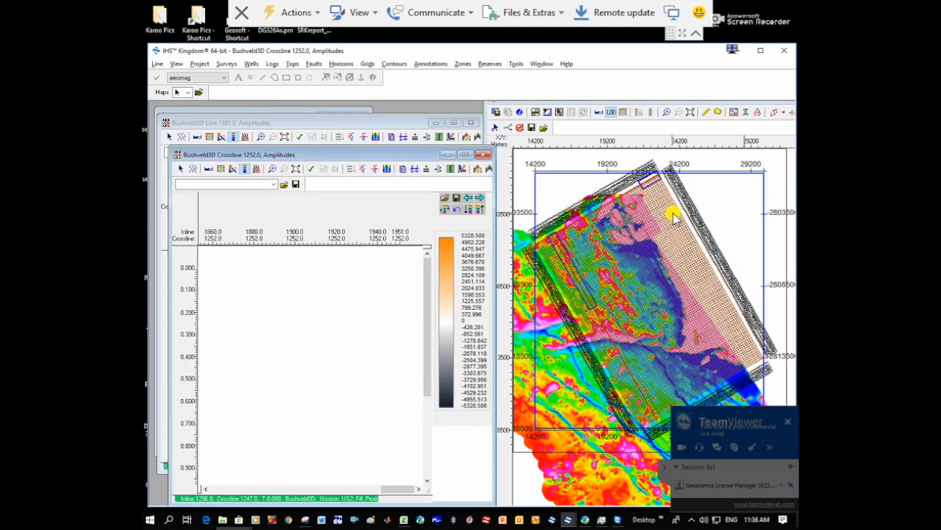
left_click(603, 205)
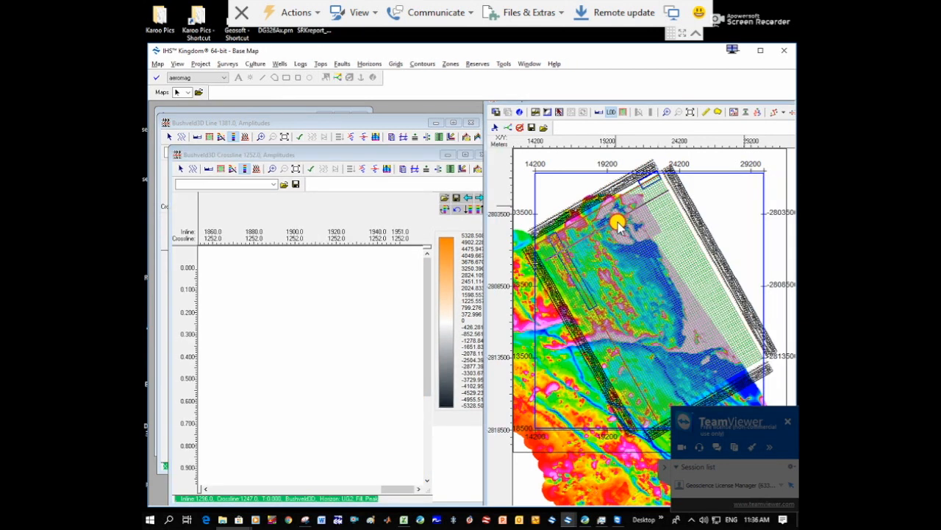
left_click_drag(631, 252, 638, 330)
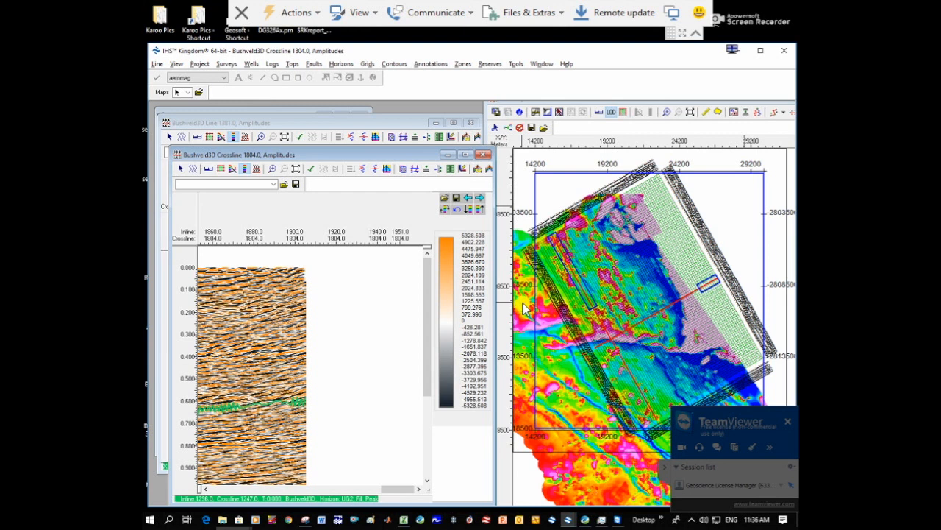
Bring the low-inline end of crossline 1804 into view and show where inline 1381 crosses it
left_click_drag(398, 494, 242, 492)
left_click(427, 168)
left_click(428, 168)
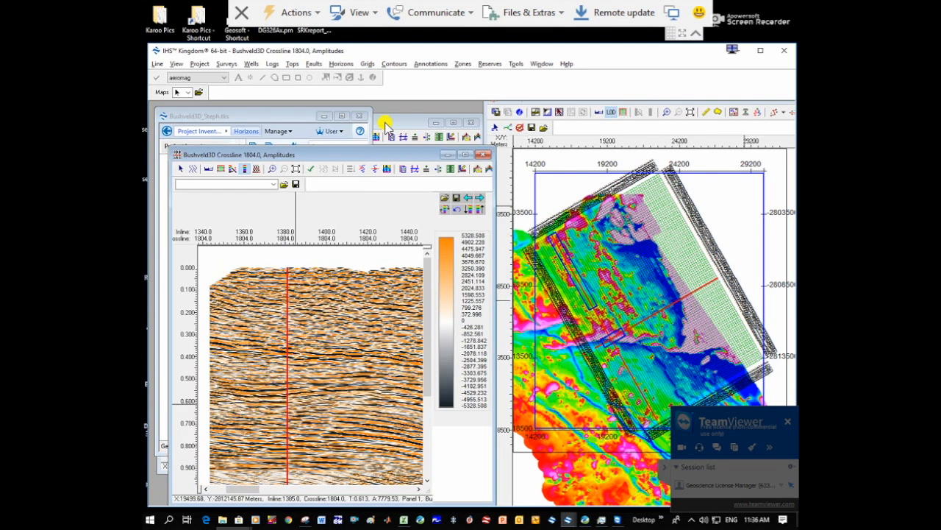
Show the crossline 1804 intersection on the inline 1381 section and move the crossline window clear below it
left_click(386, 125)
mouse_move(243, 457)
left_mouse_down()
mouse_move(307, 457)
mouse_move(317, 469)
left_mouse_up()
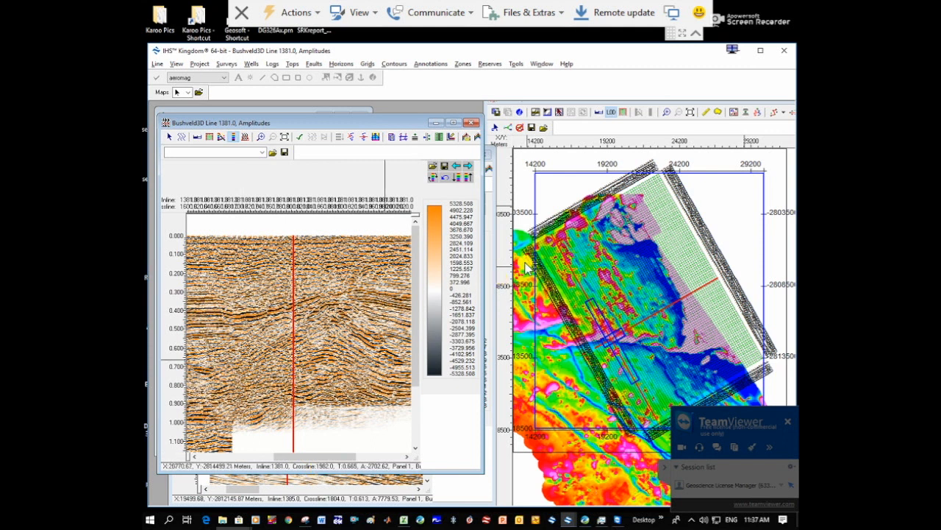
left_click(459, 481)
left_click_drag(368, 154, 531, 458)
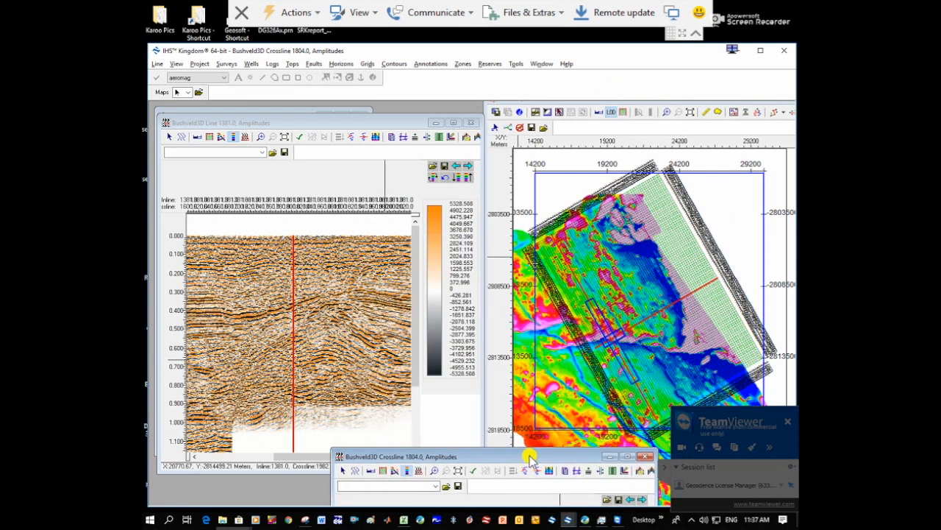
Place the crossline 1804 window beside inline 1381, enlarge it, and fit its full section in view with both sections visible
left_click_drag(531, 457, 675, 97)
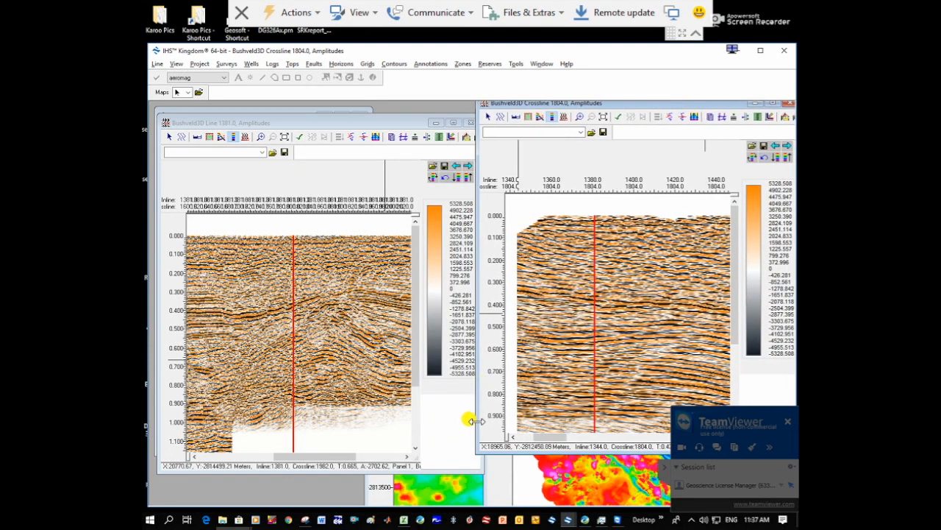
left_click_drag(471, 448, 399, 504)
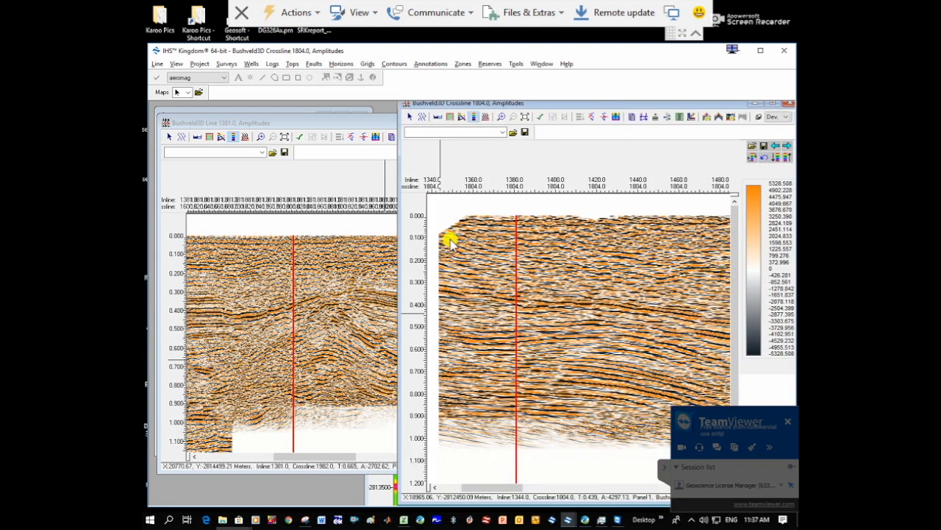
left_click(527, 119)
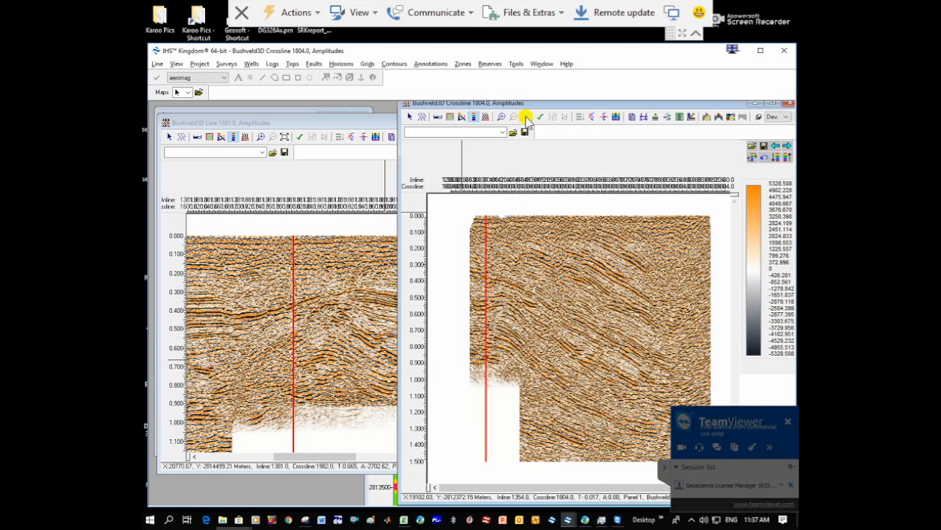
left_click(375, 122)
left_click_drag(377, 126, 370, 120)
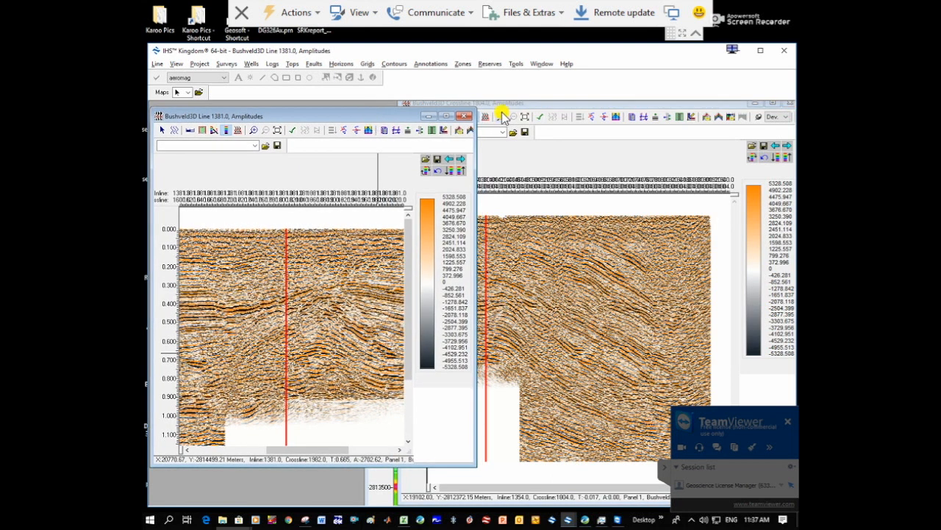
left_click_drag(516, 104, 536, 109)
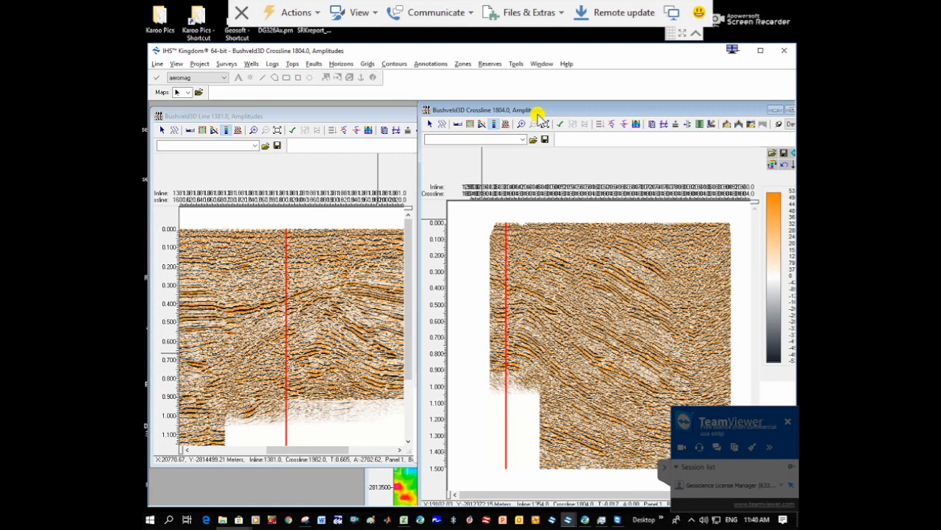
Bring the Bushveld3D_Steph project inventory window to the front
left_click(404, 497)
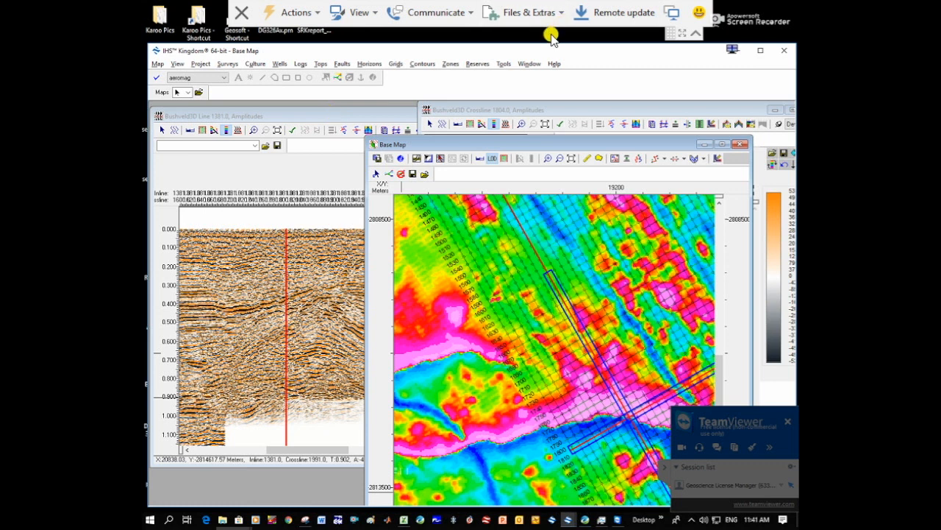
left_click(528, 64)
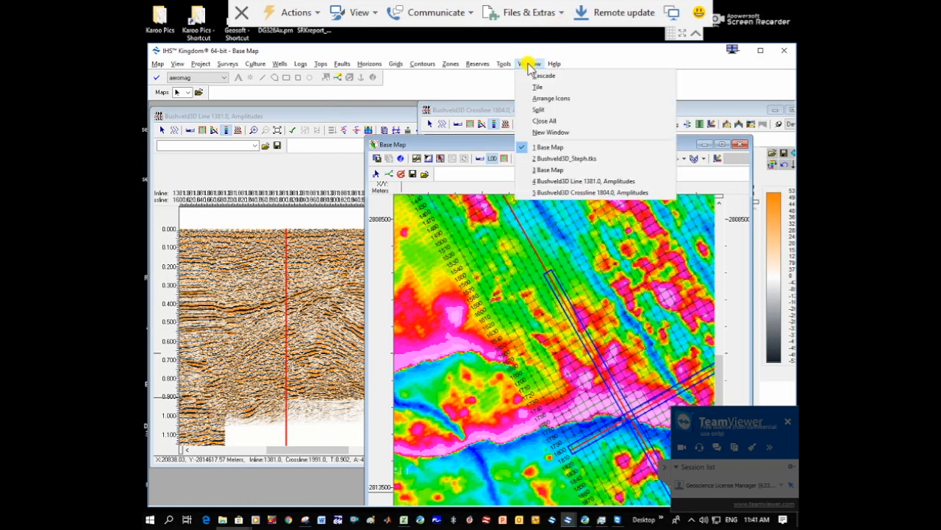
left_click(568, 159)
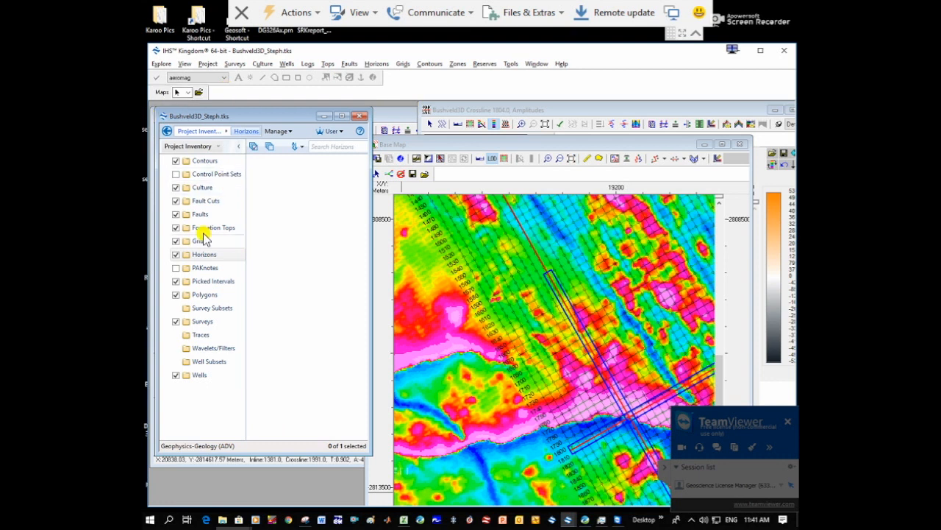
left_click(200, 254)
left_click(200, 255)
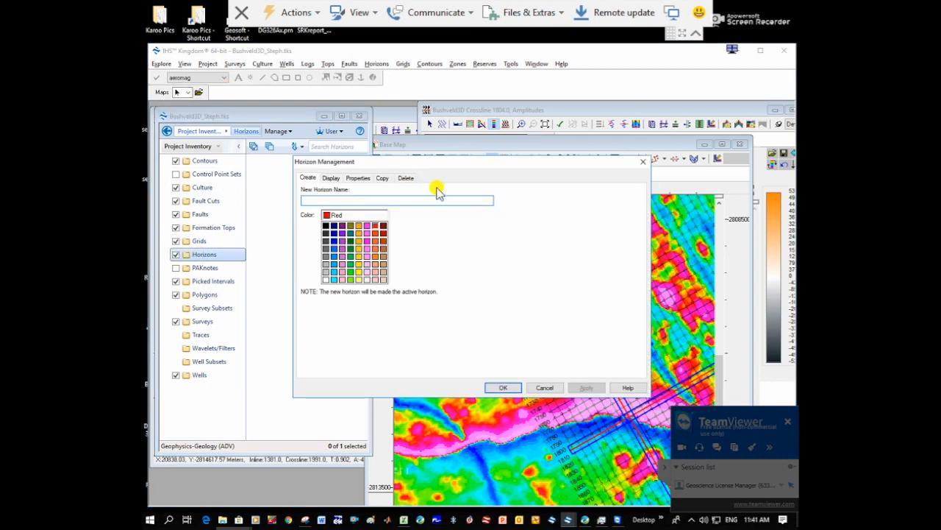
left_click(646, 164)
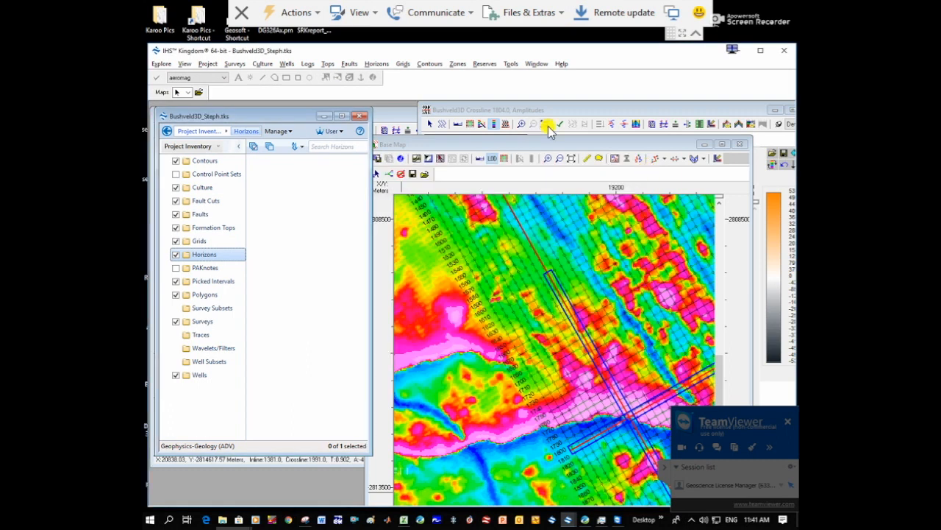
Create a horizon named UG2 in MediumAquamarine and set it as the active surface for picking
left_click(376, 65)
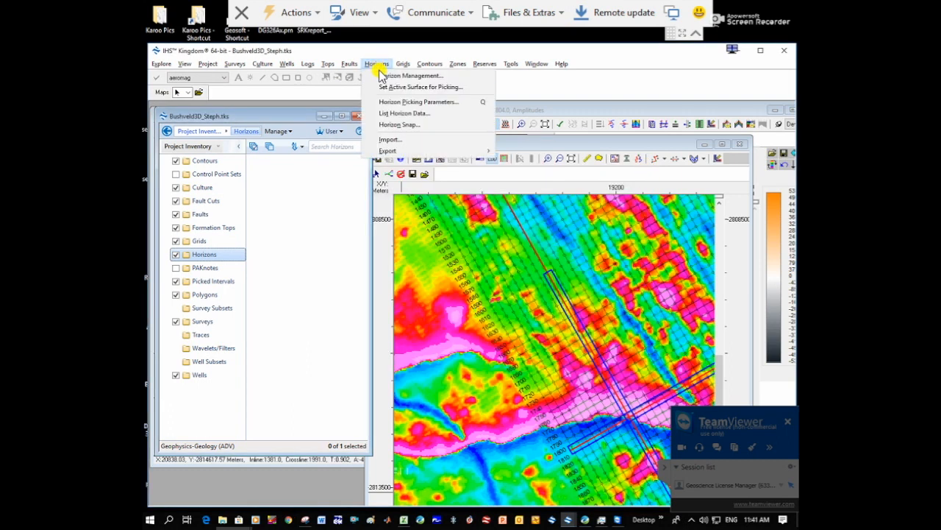
left_click(381, 75)
type("UG2")
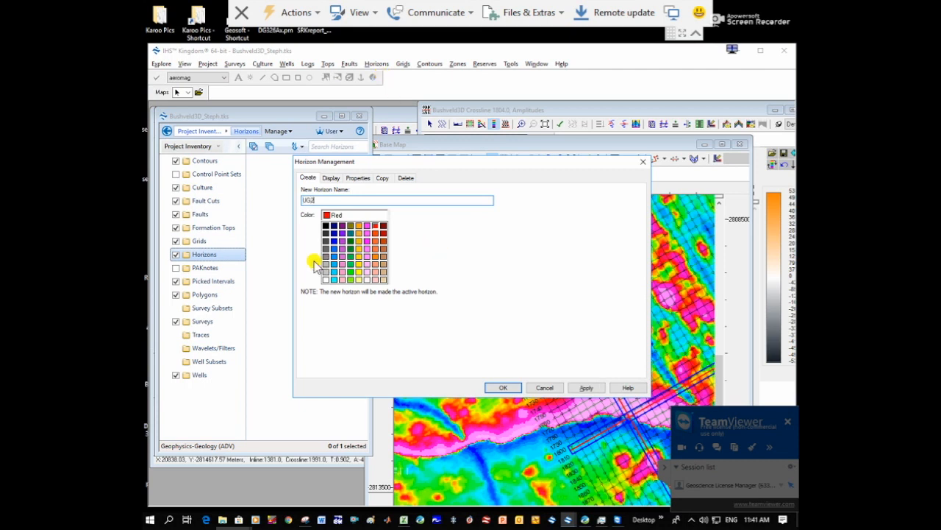
left_click(351, 264)
left_click(497, 387)
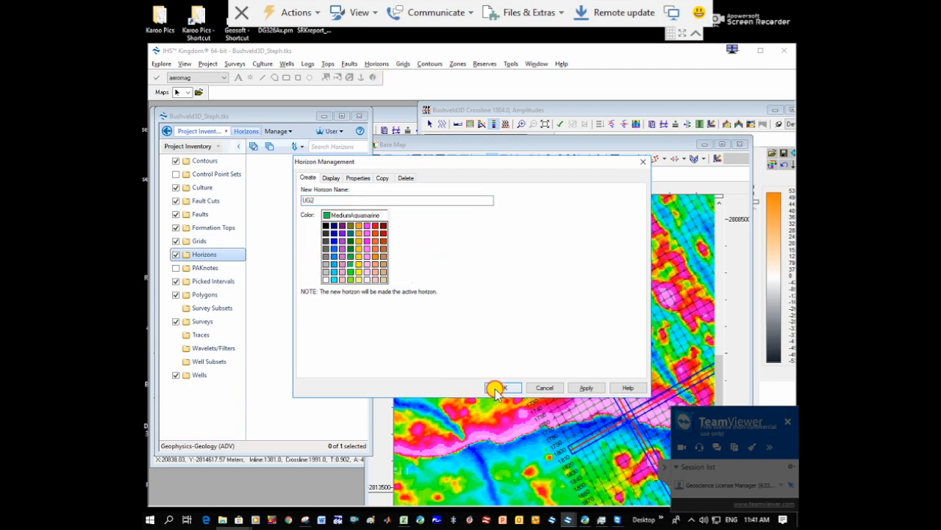
left_click(376, 65)
left_click(383, 87)
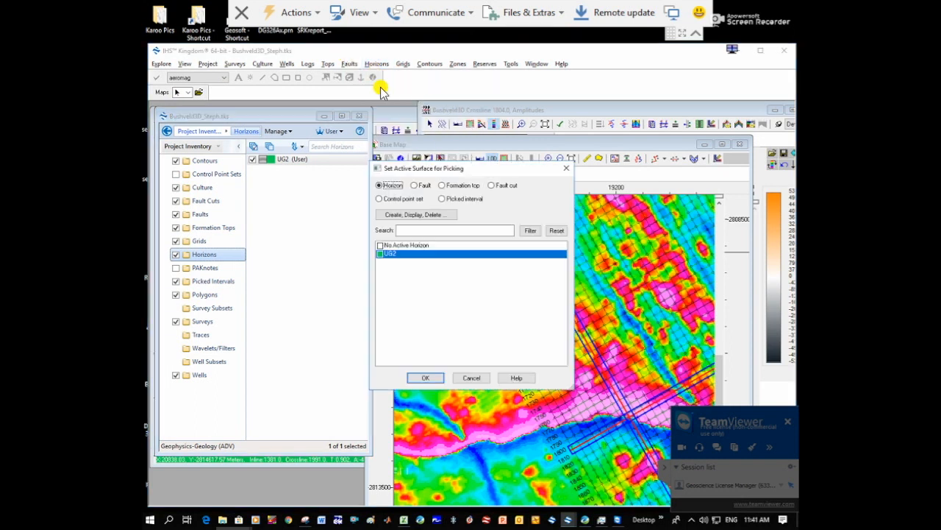
left_click(424, 377)
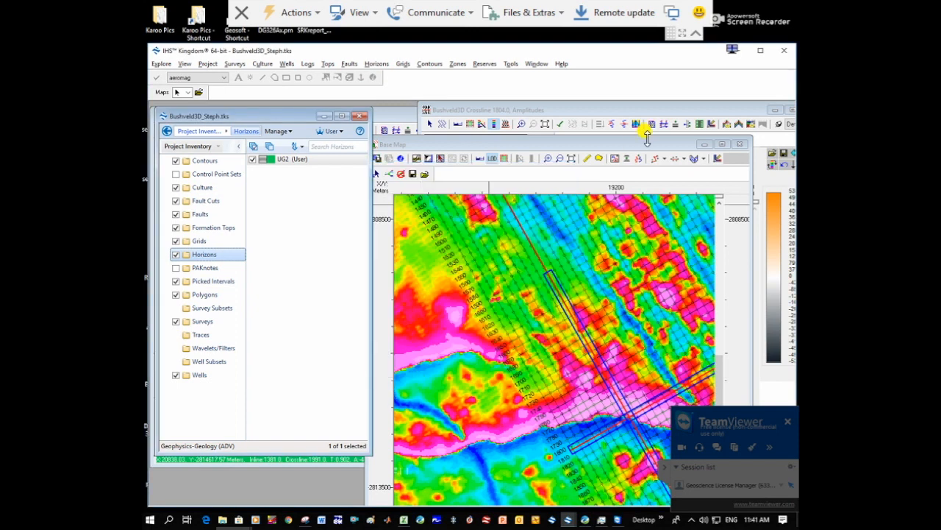
Minimize the base map, set UG2's data type event to Peak, and pick UG2 across the inline 1381 section
left_click(705, 145)
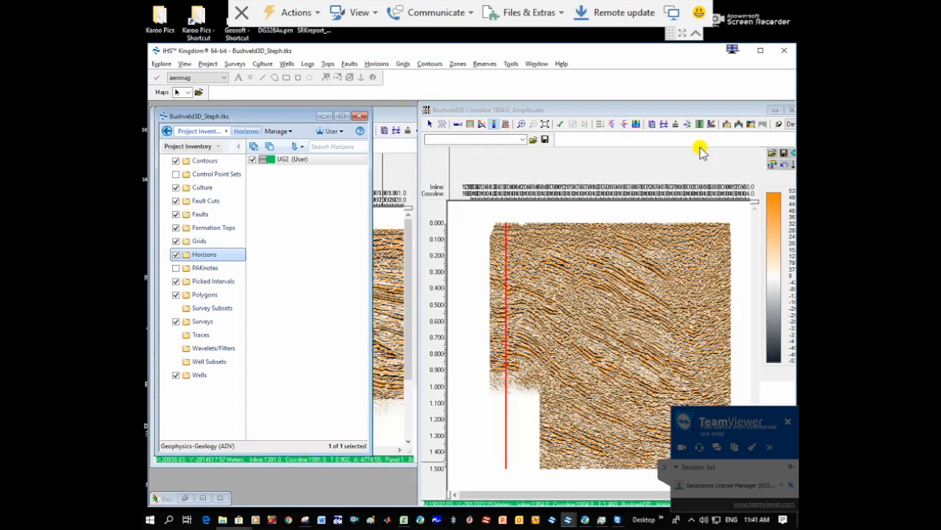
left_click(385, 115)
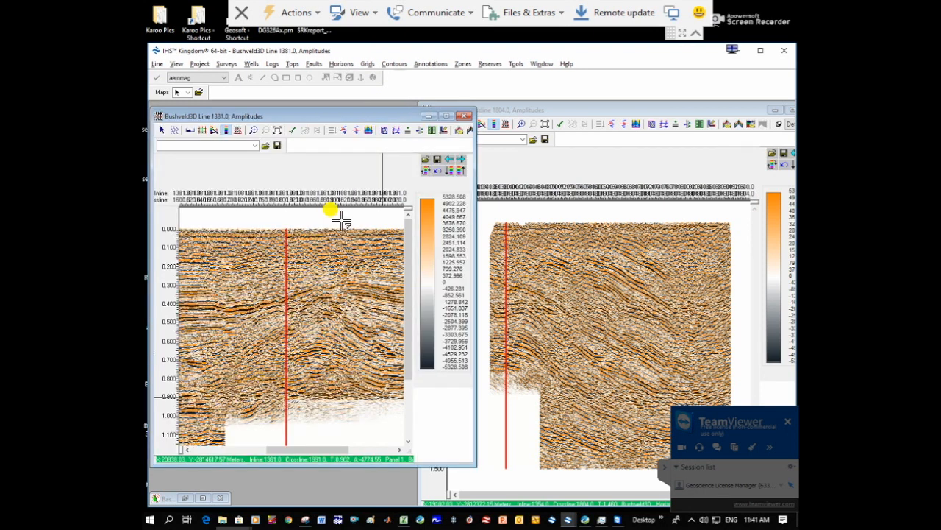
right_click(309, 245)
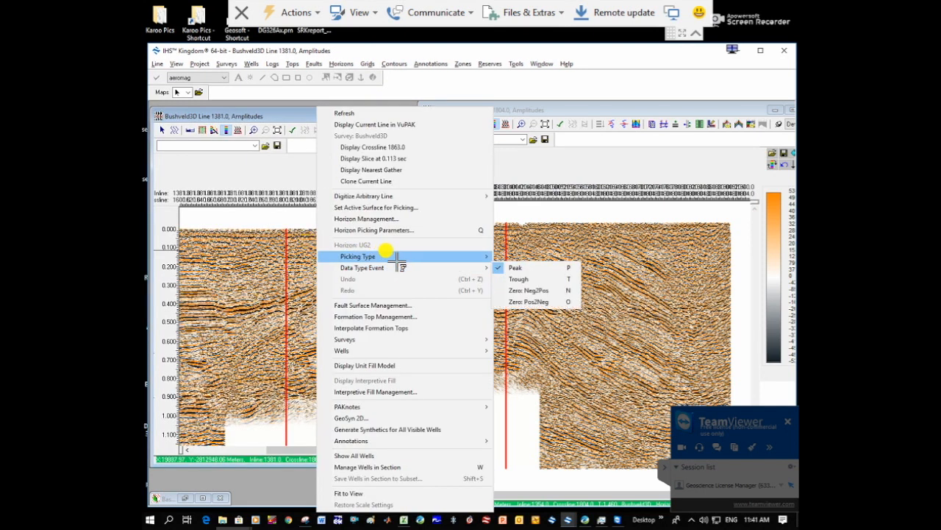
mouse_move(410, 257)
left_click(515, 268)
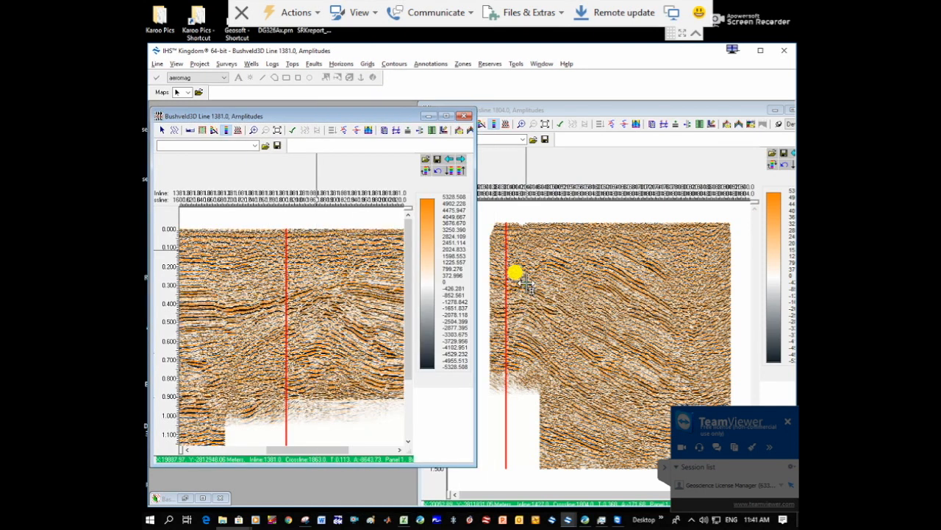
left_click(288, 298)
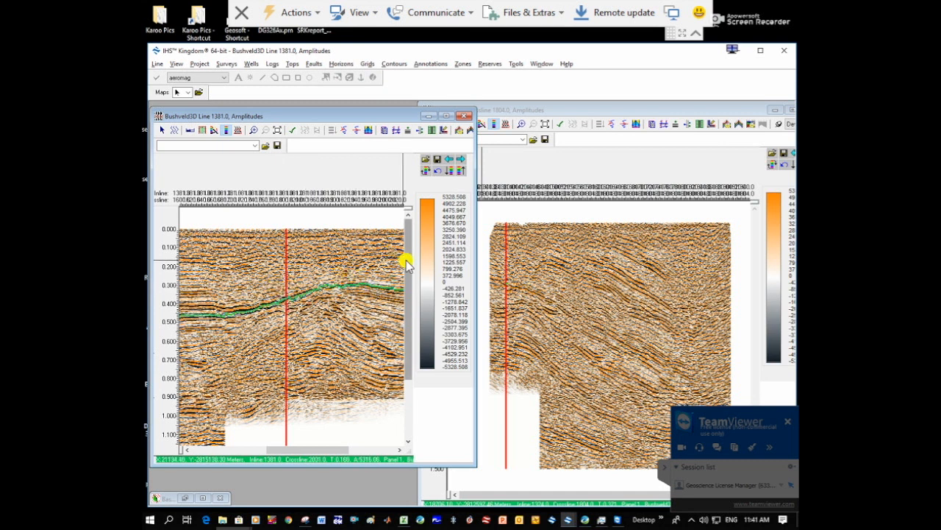
Pick UG2 on crossline 1804 where it ties with inline 1381, at about 0.37 s, and restore the full section view
left_click(521, 119)
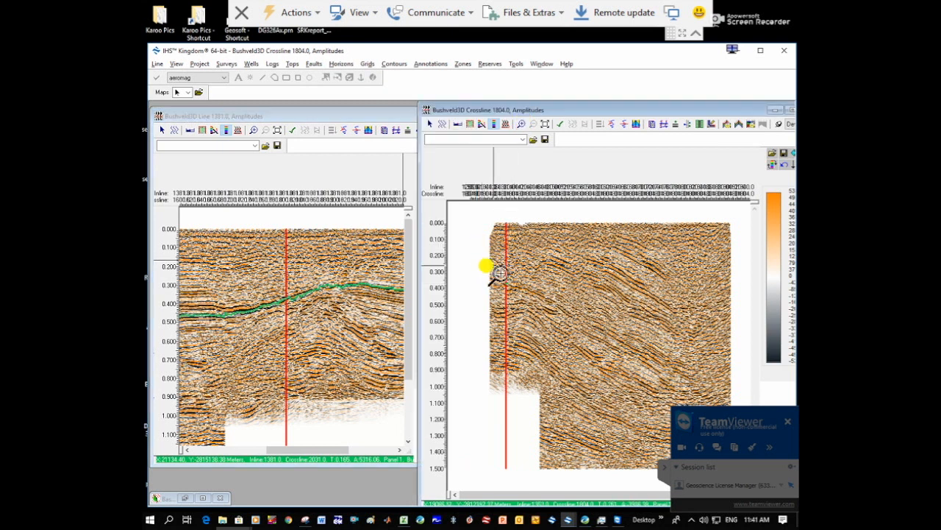
left_click(541, 331)
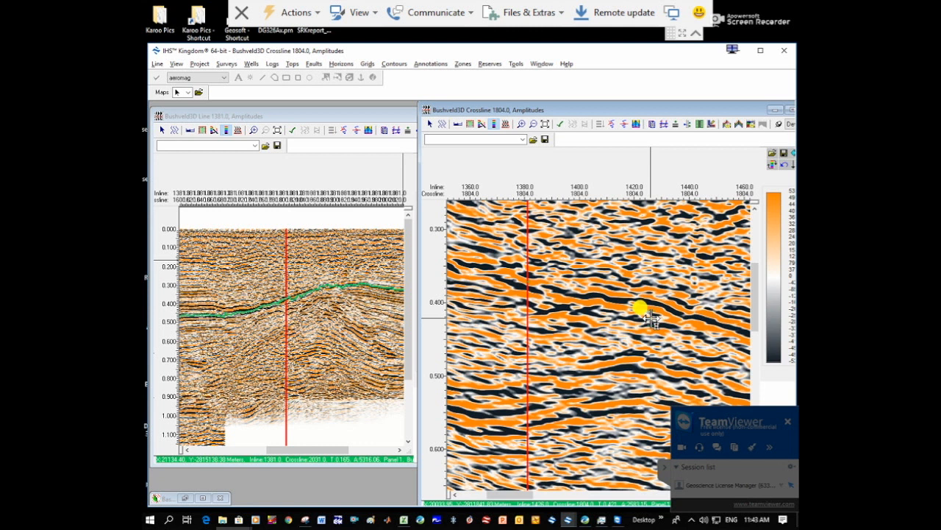
left_click(531, 278)
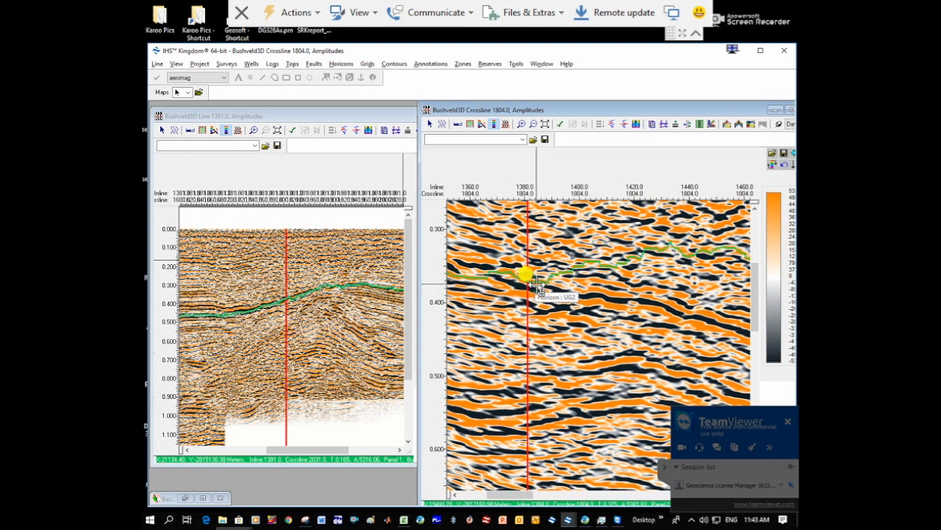
left_click(545, 125)
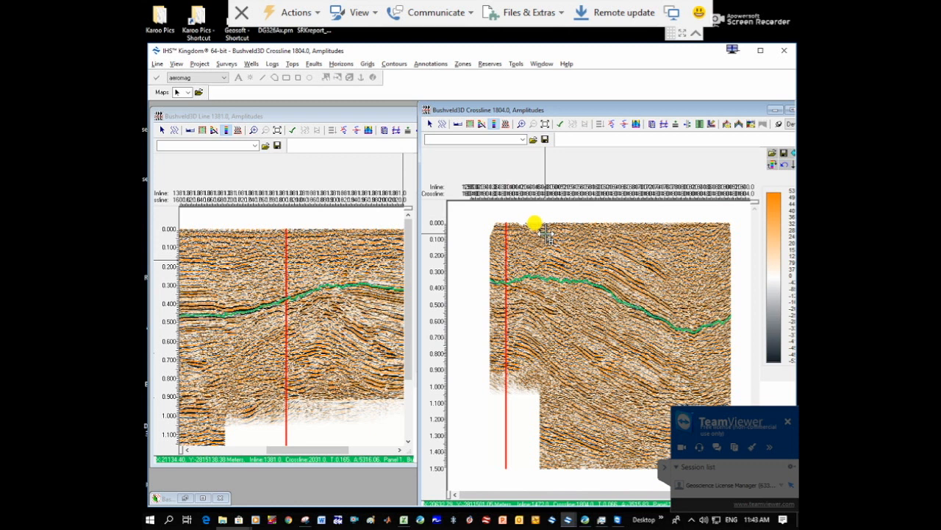
Repick UG2 on crossline 1804 along the dipping reflector from the inline 1381 tie towards the higher inlines, down to about 0.8 s
left_click(527, 287)
mouse_move(527, 287)
left_mouse_down()
mouse_move(596, 329)
mouse_move(602, 324)
left_mouse_up()
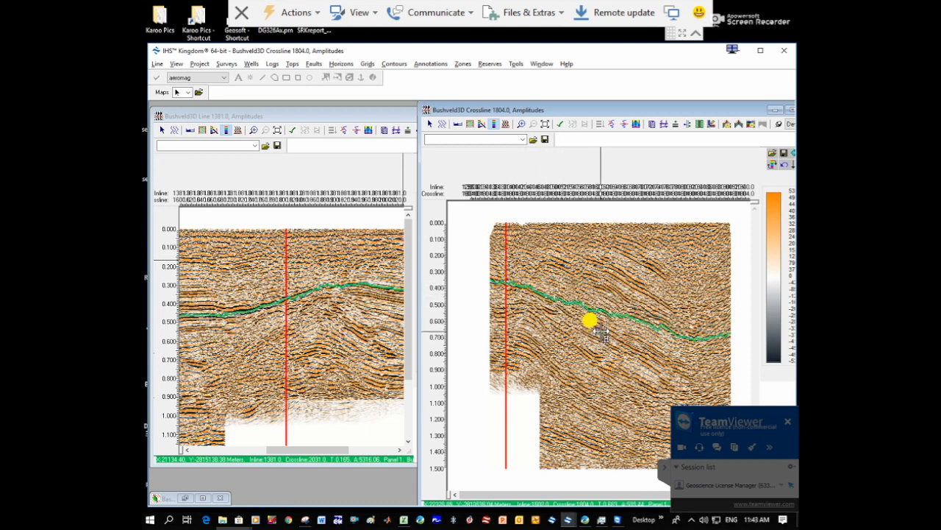
left_click(599, 323)
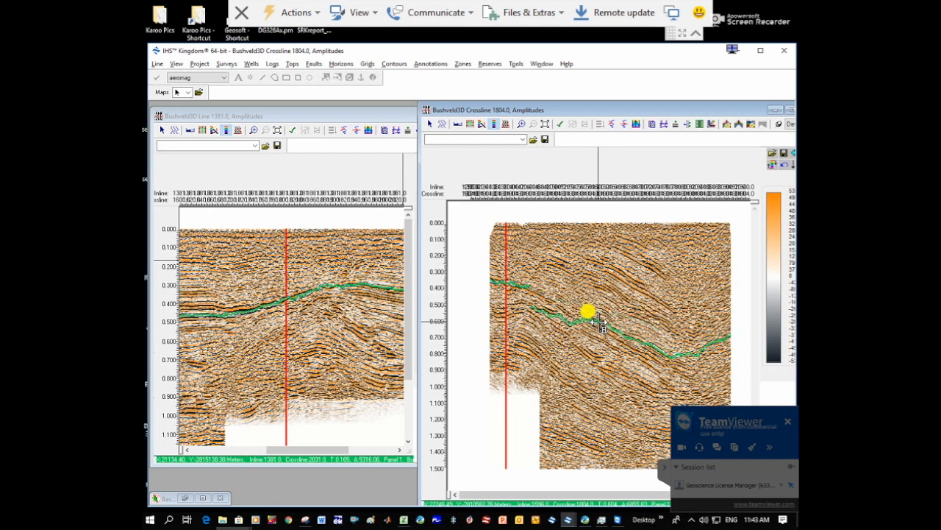
left_click(540, 292)
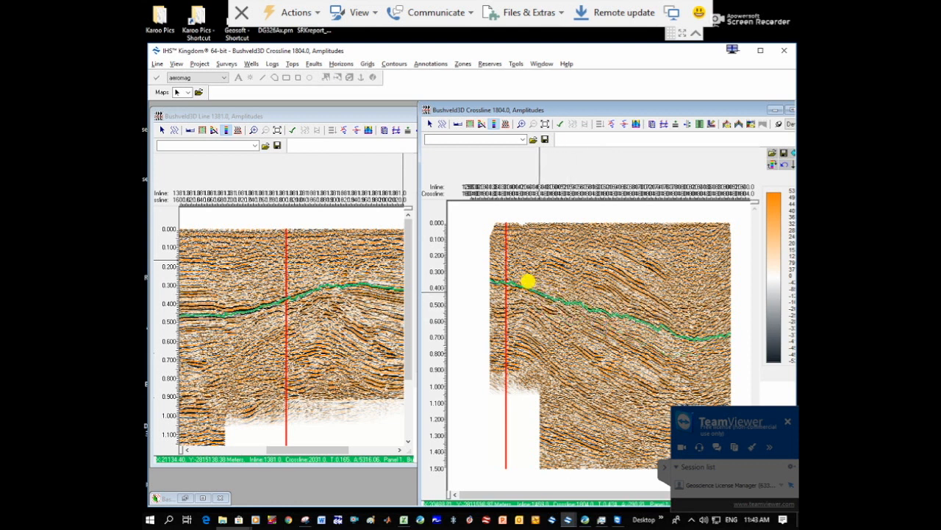
left_click(652, 356)
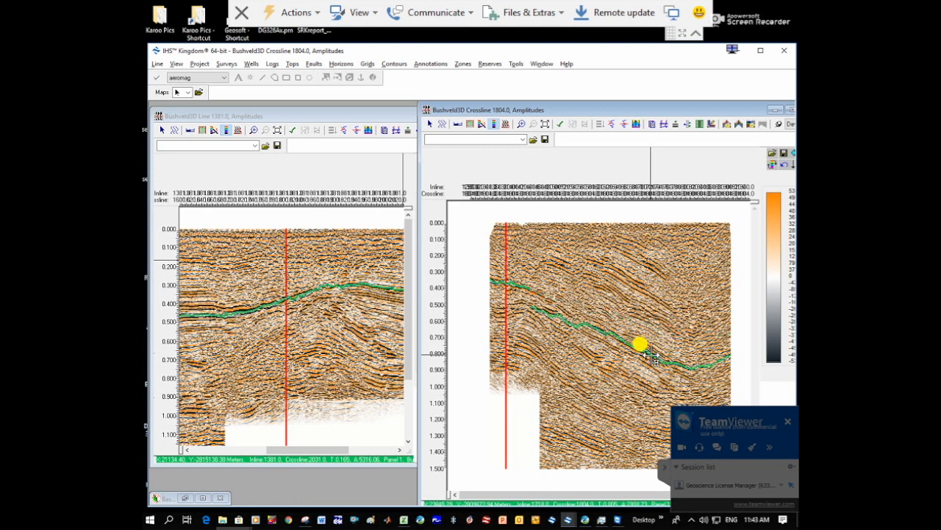
Switch UG2 to manual Linear Fit picking and bridge the gap between its shallow and deeper segments on crossline 1804
right_click(582, 287)
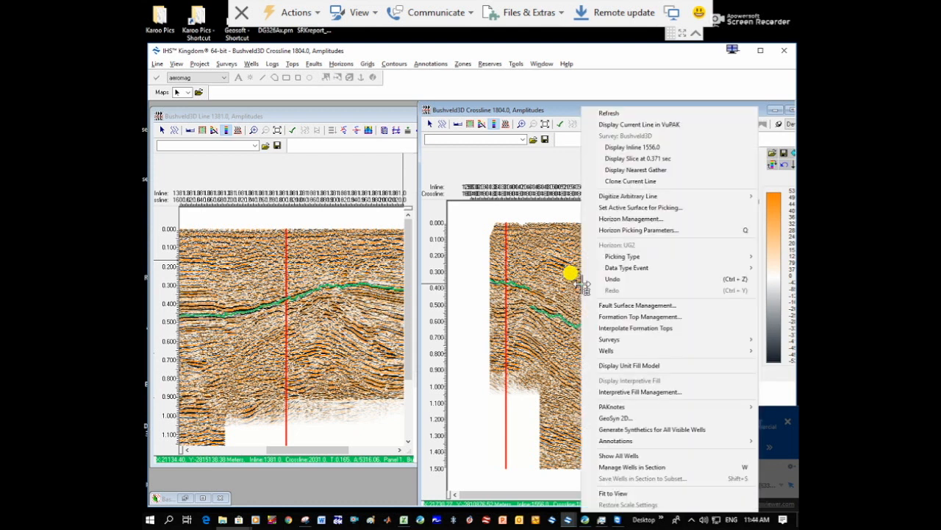
mouse_move(620, 256)
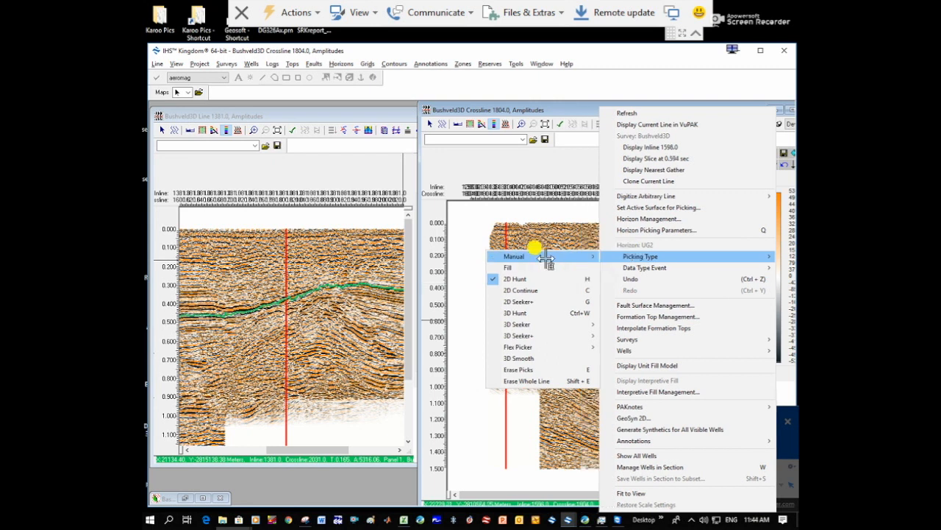
mouse_move(545, 257)
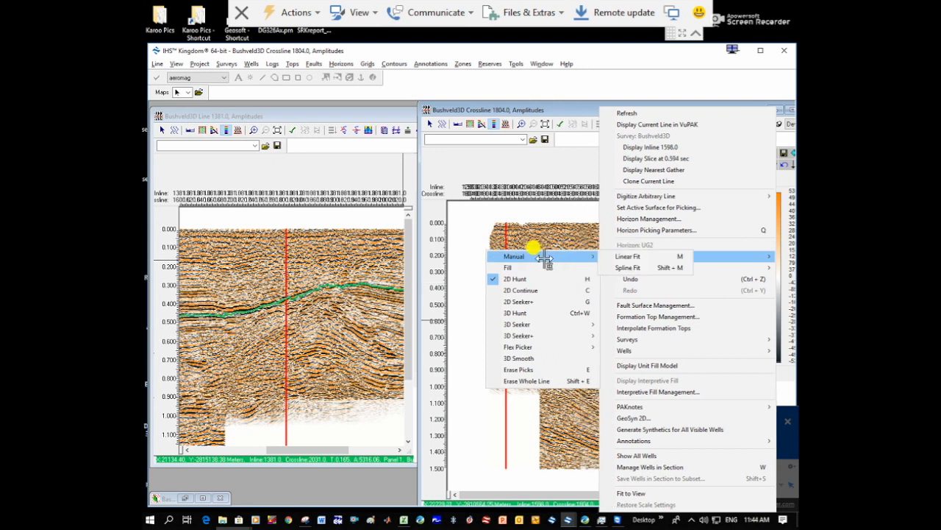
left_click(628, 256)
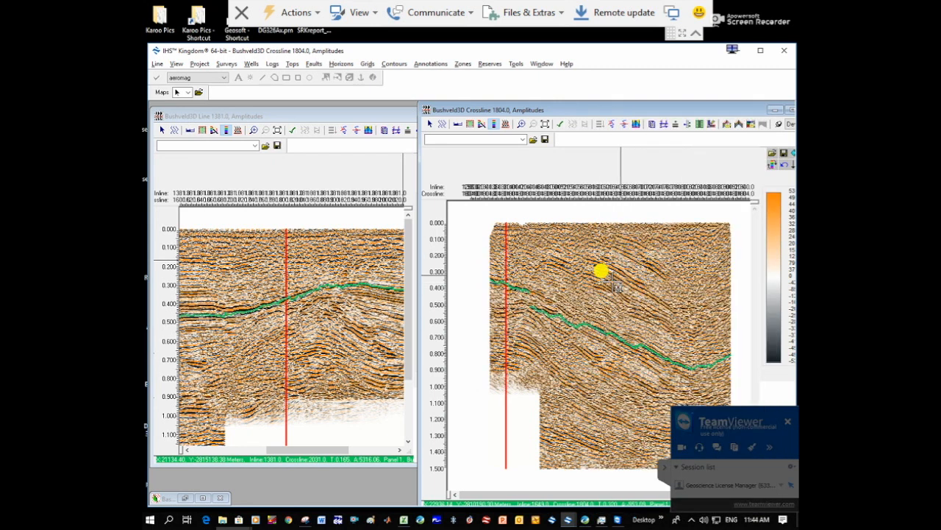
left_click(528, 292)
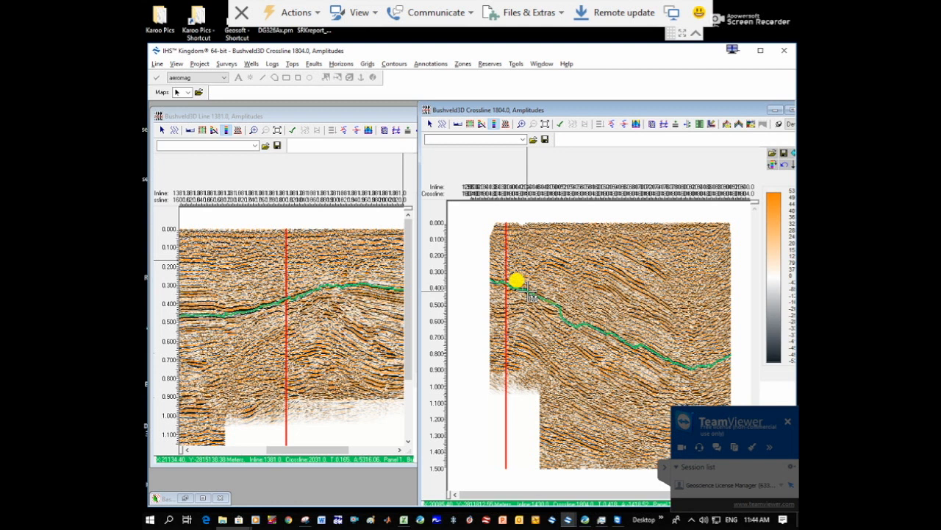
Repick UG2 on crossline 1804 with manual Linear Fit along the dipping reflector between about 0.5 and 0.65 s
right_click(604, 284)
mouse_move(689, 254)
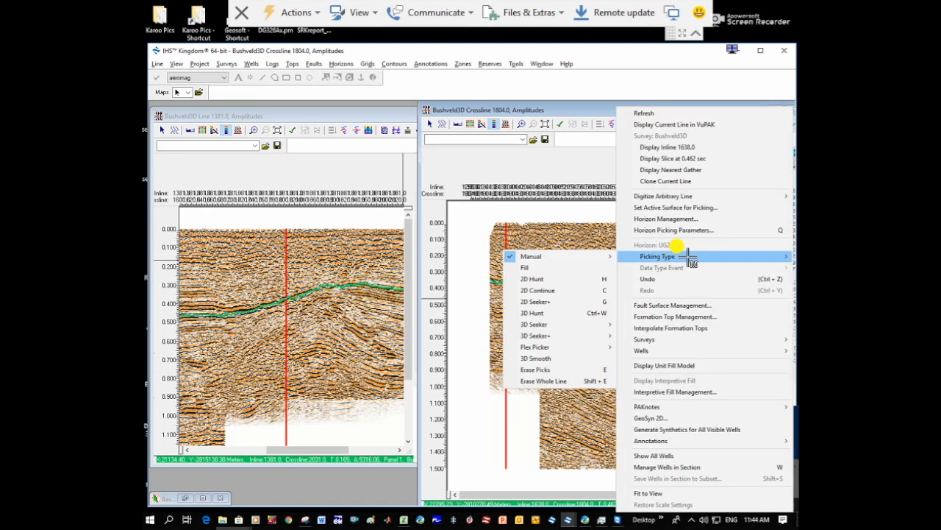
mouse_move(589, 258)
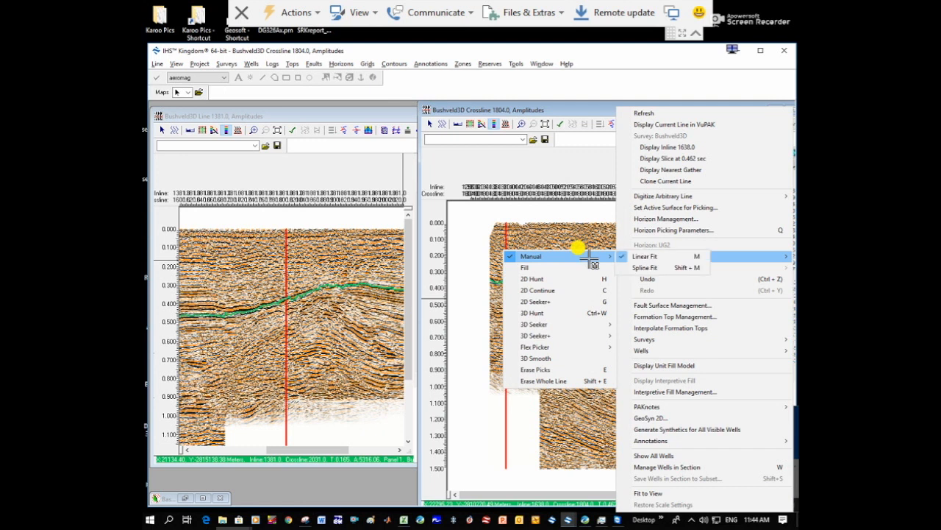
left_click(655, 255)
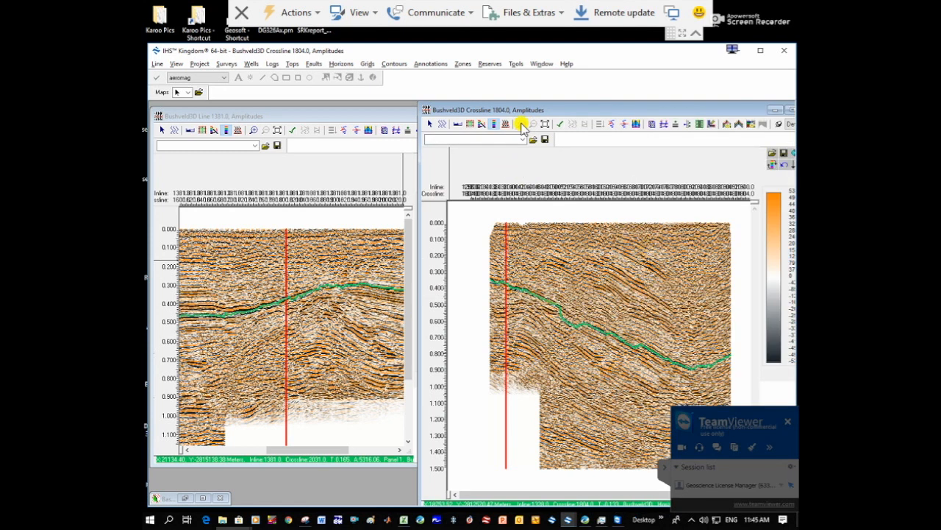
left_click(601, 340)
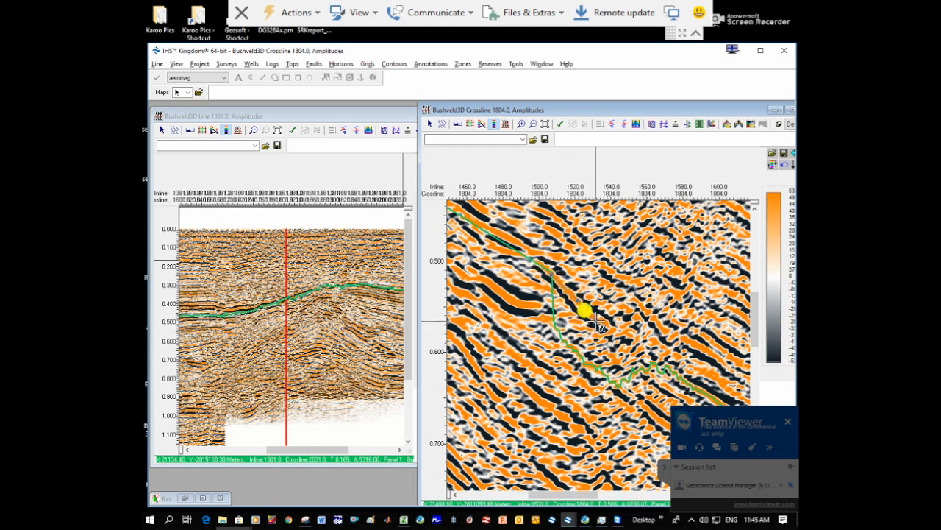
double_click(662, 367)
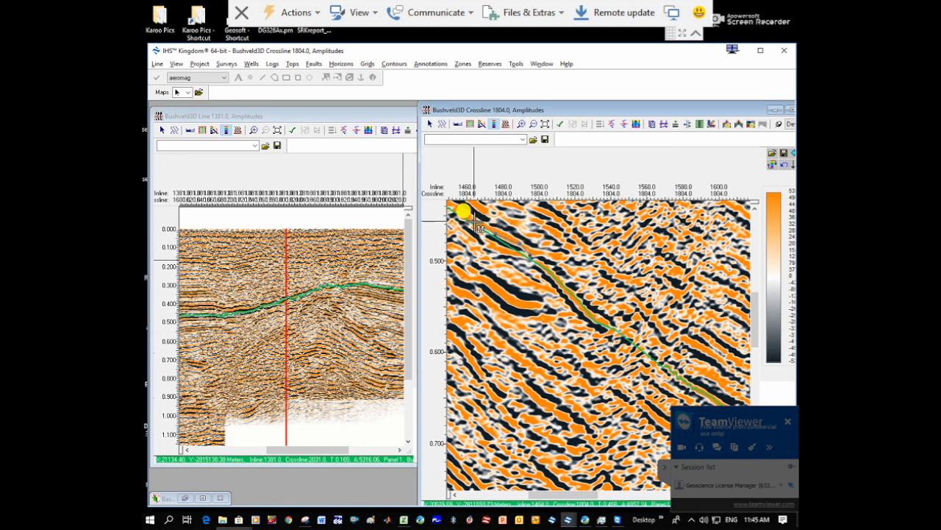
scroll(463, 193, "up", 3)
left_click(547, 123)
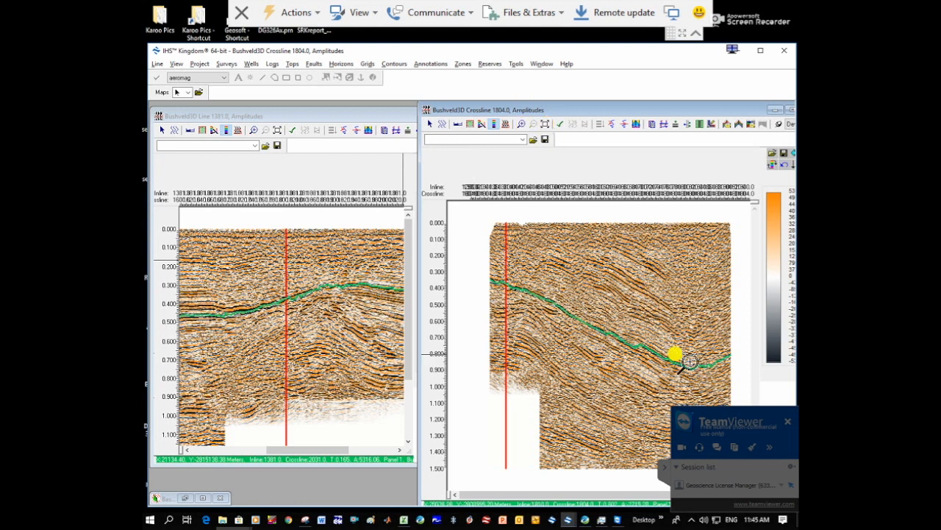
left_click_drag(581, 306, 694, 382)
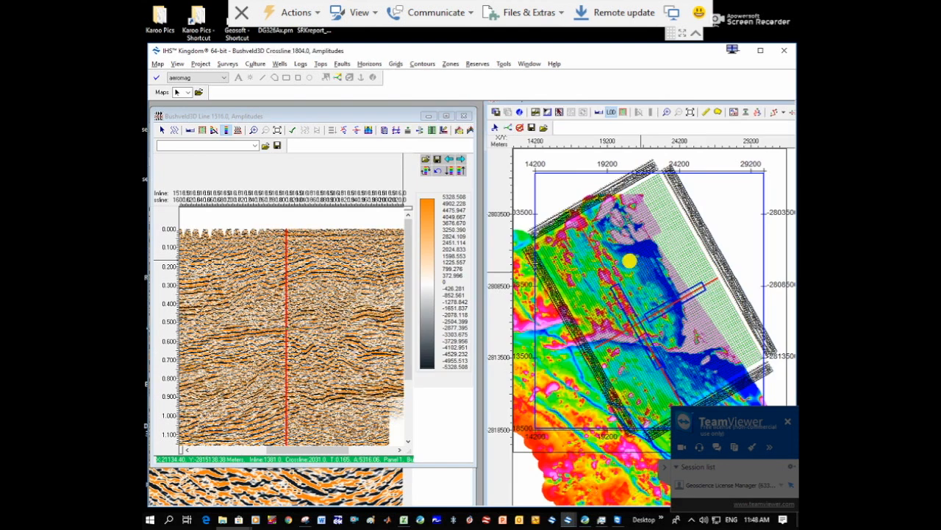
Open a VuPAK 3D view of the single Bushveld3D survey in time from 0 to 3, reloading the last session
left_click(644, 321)
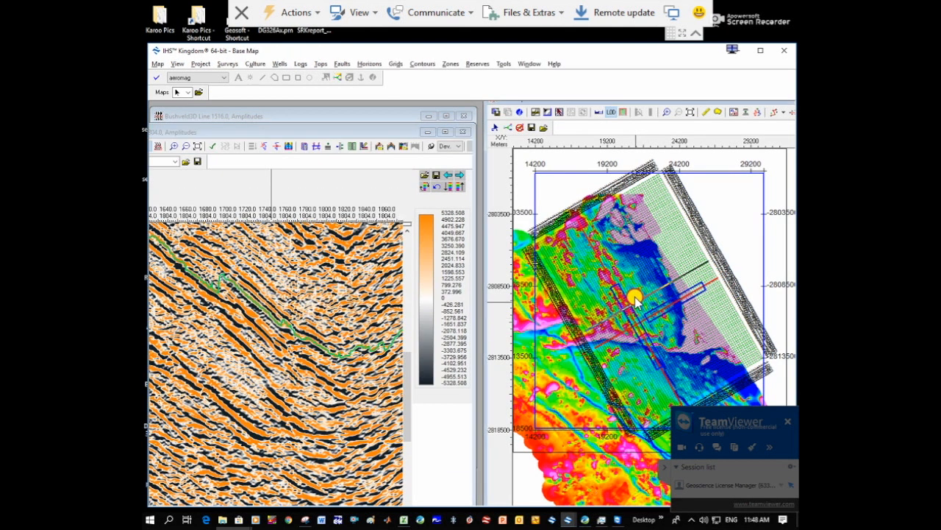
left_click(633, 275)
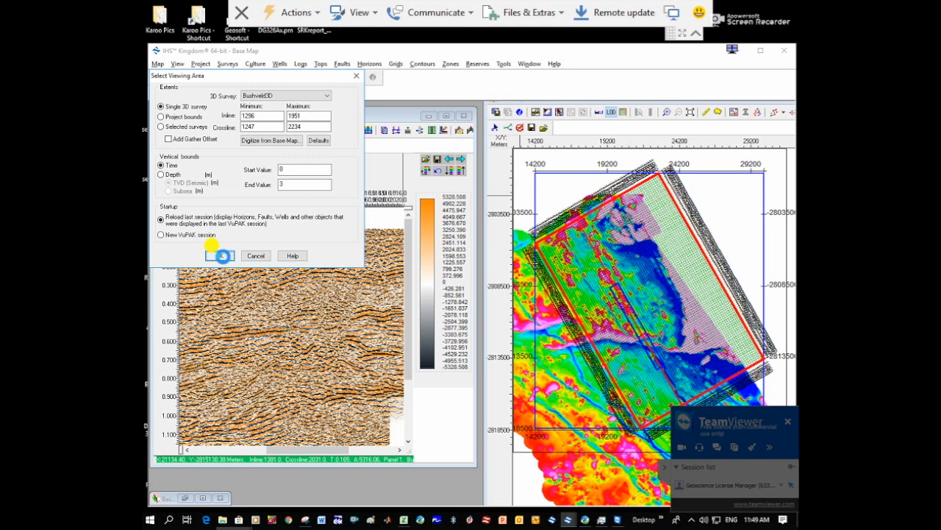
left_click(222, 255)
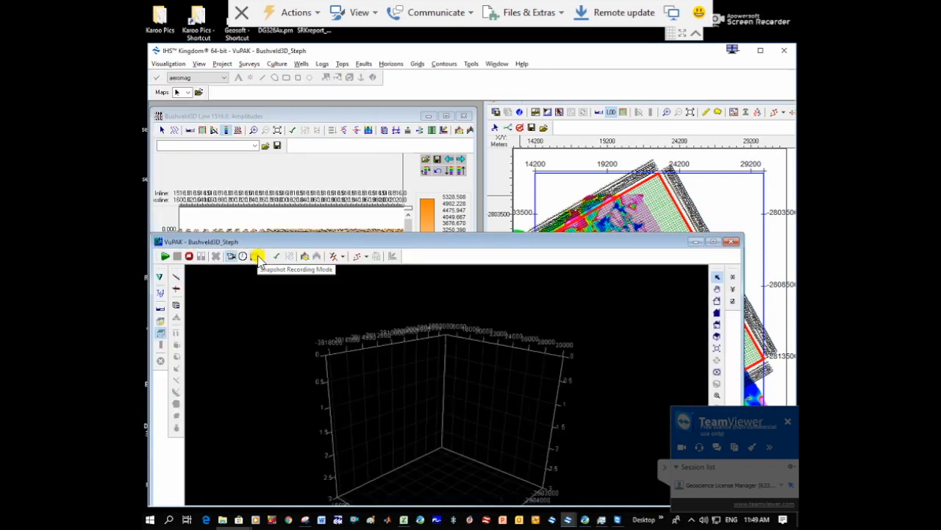
Display inline 1516 from its section window and crossline 1395 from the base map in the VuPAK 3D view
left_click(380, 230)
right_click(380, 229)
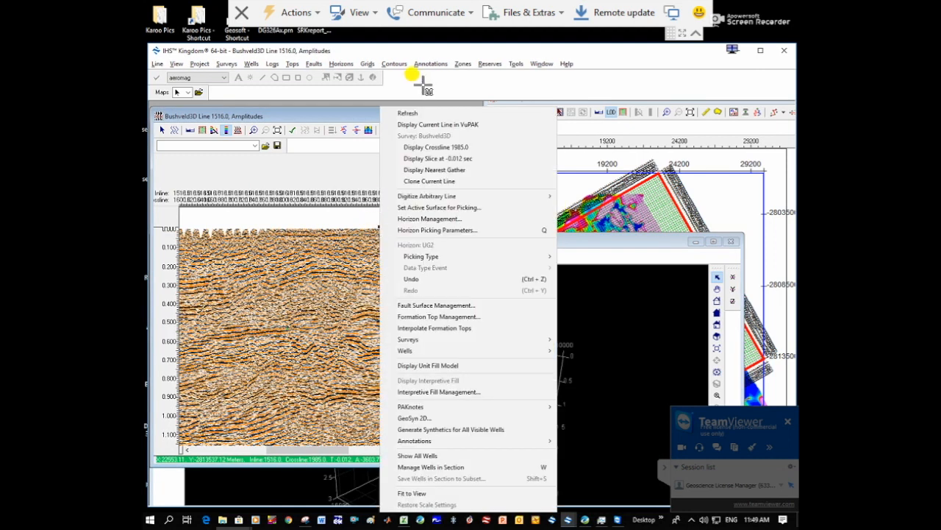
left_click(422, 126)
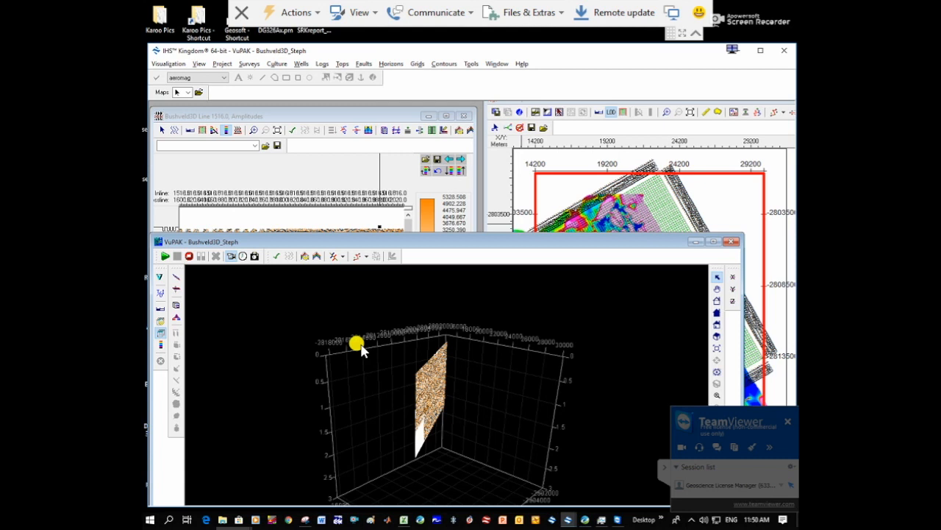
left_click(666, 126)
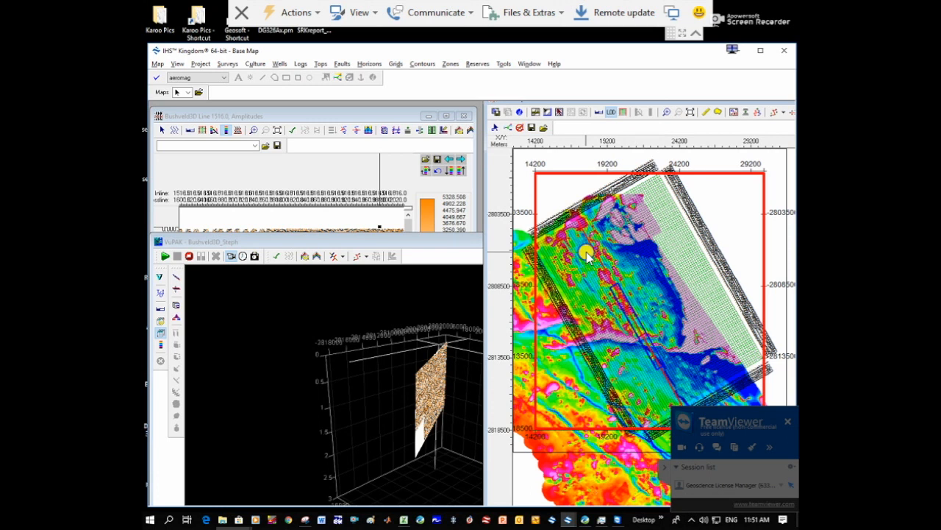
right_click(587, 252)
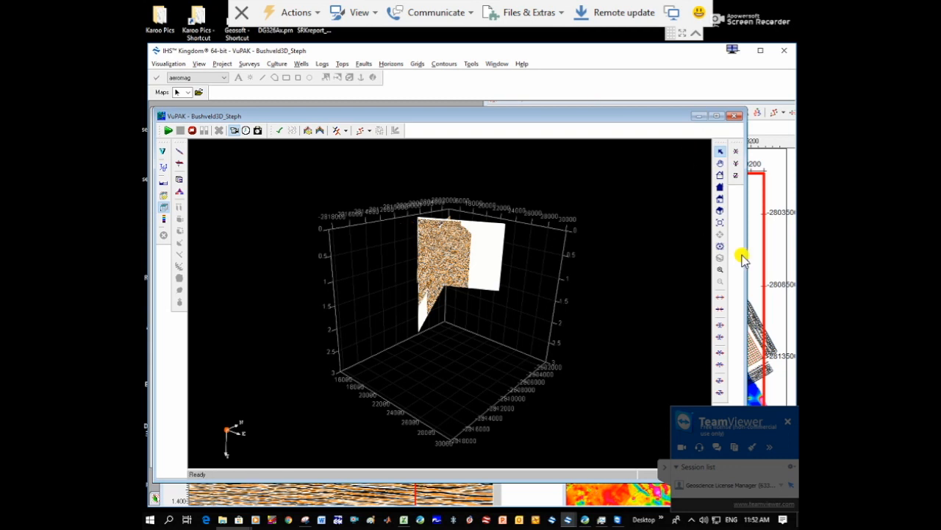
Stretch the VuPAK project cube to an aspect ratio of X 1.21, Y 1.11, Z 1.11 and maximize the 3D window
left_click(720, 329)
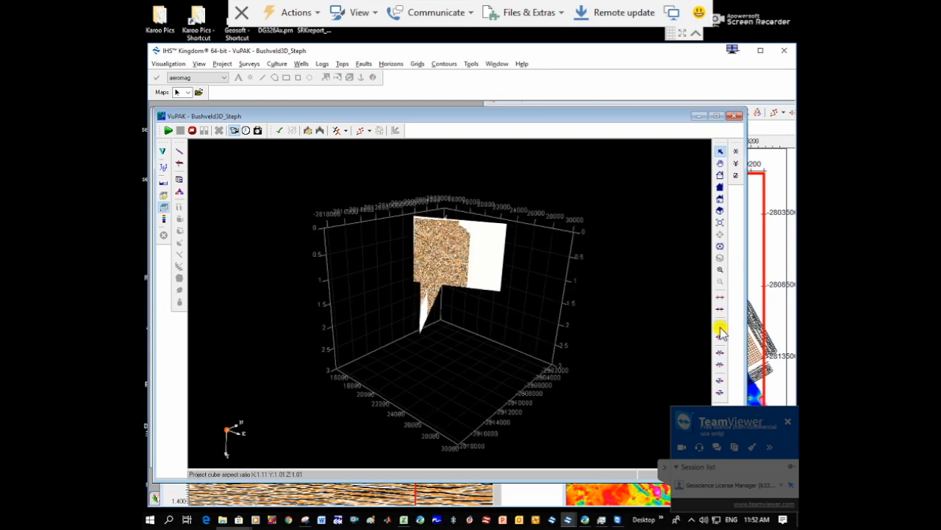
left_click(720, 331)
left_click(720, 358)
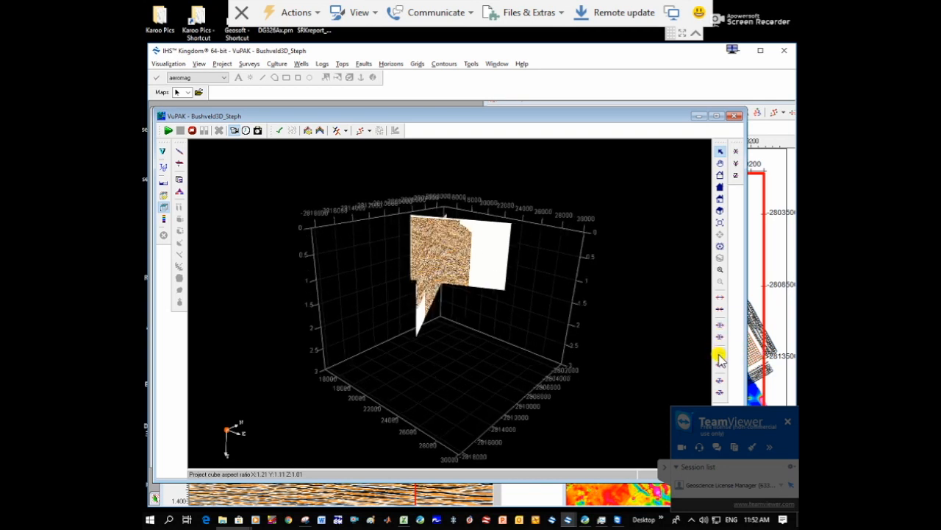
left_click(720, 382)
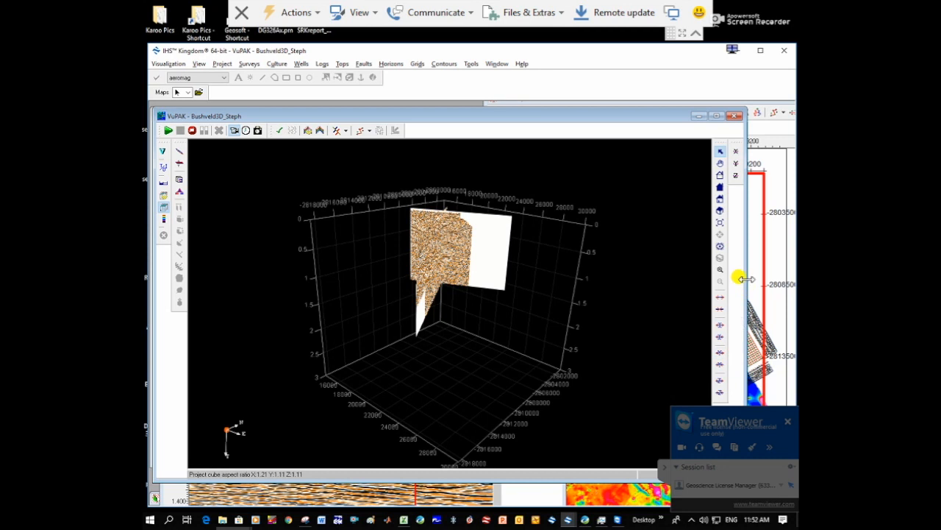
left_click(738, 175)
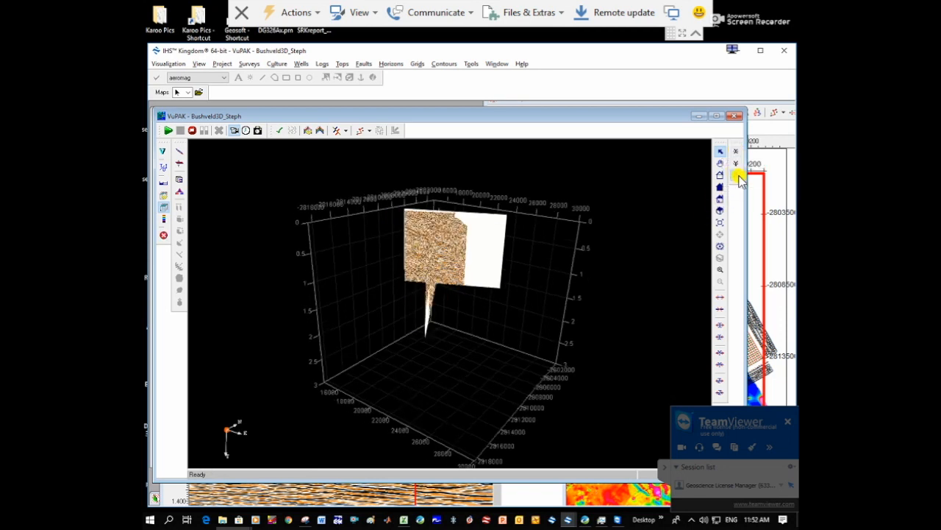
left_click(718, 116)
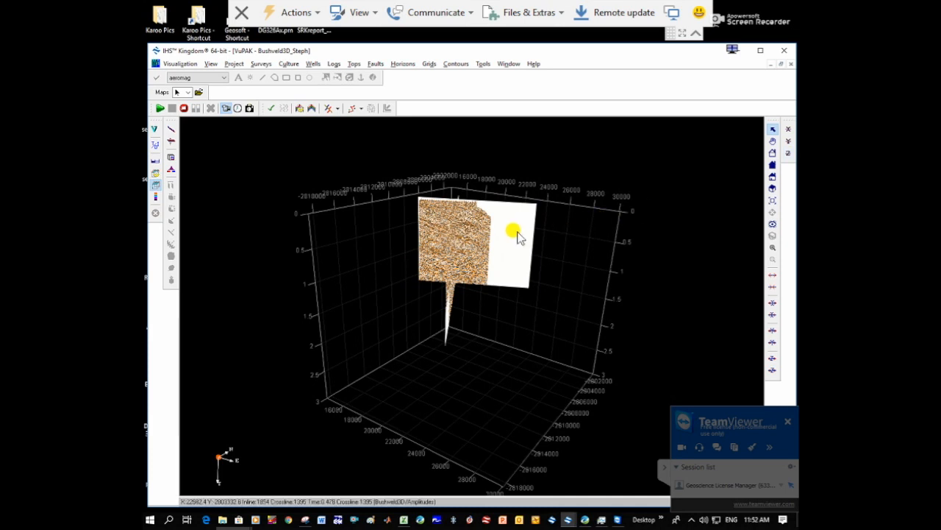
Display the 0.366 s time slice from crossline 1395, accept the color notice, and restore the windows to their smaller size
right_click(479, 261)
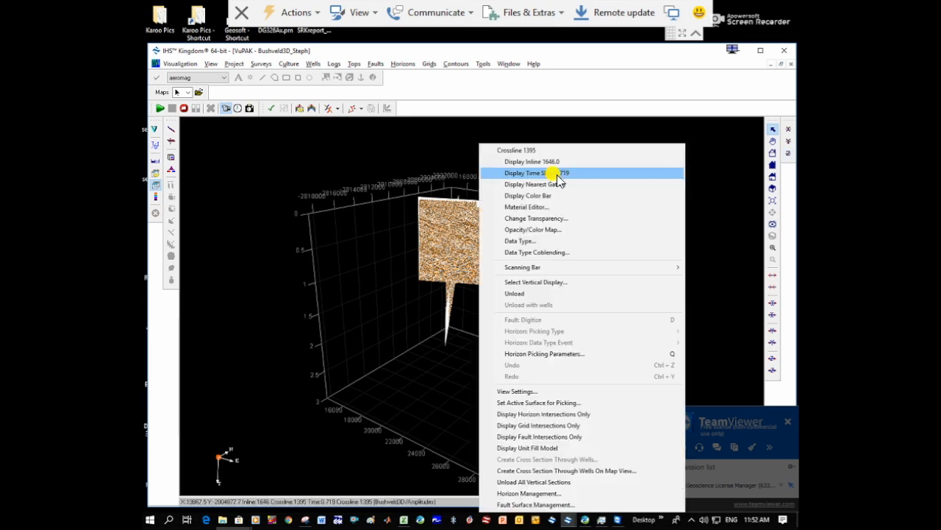
right_click(446, 214)
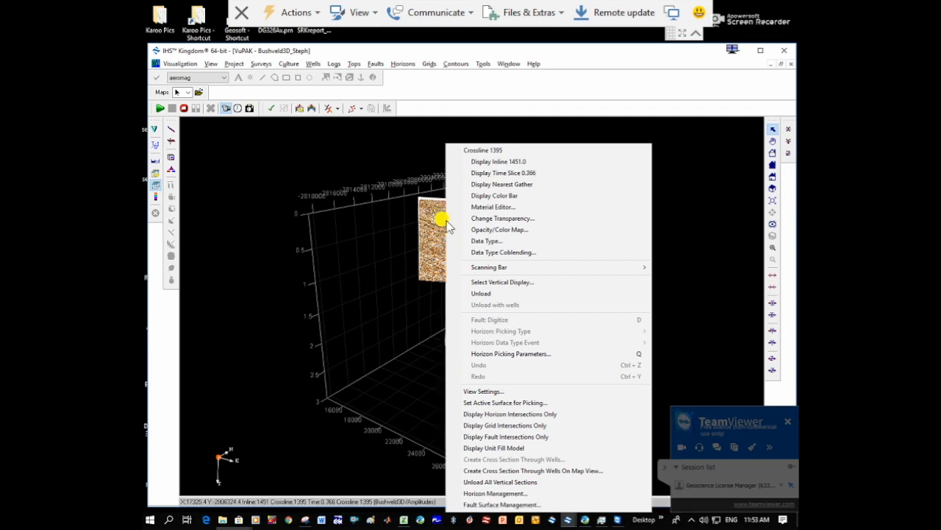
left_click(520, 173)
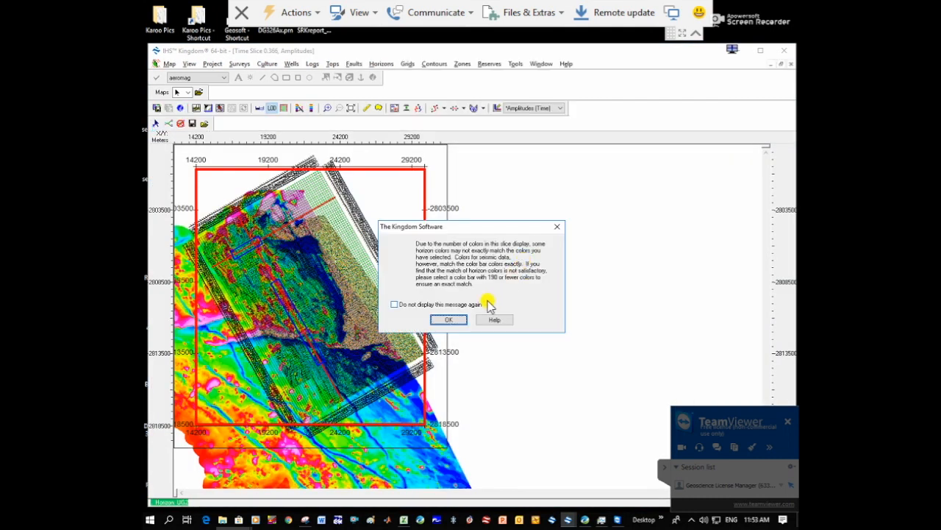
left_click(450, 320)
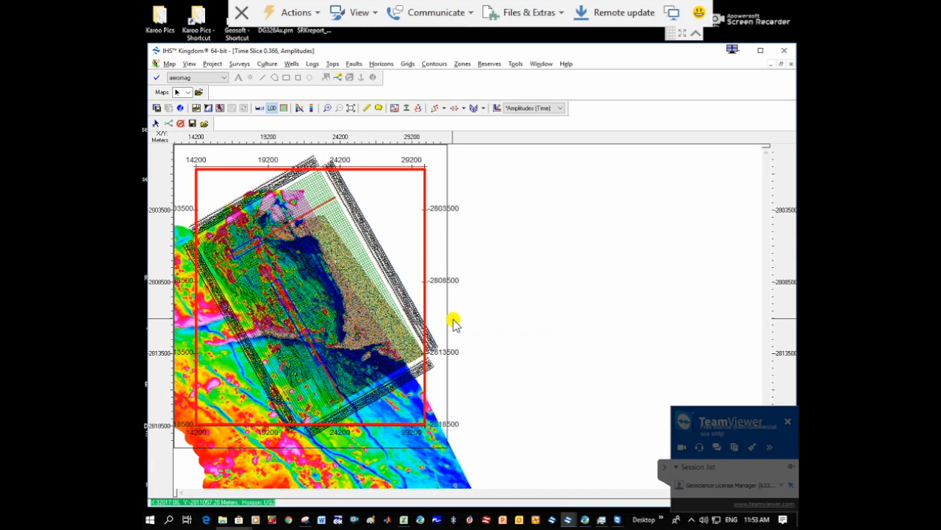
left_click(783, 65)
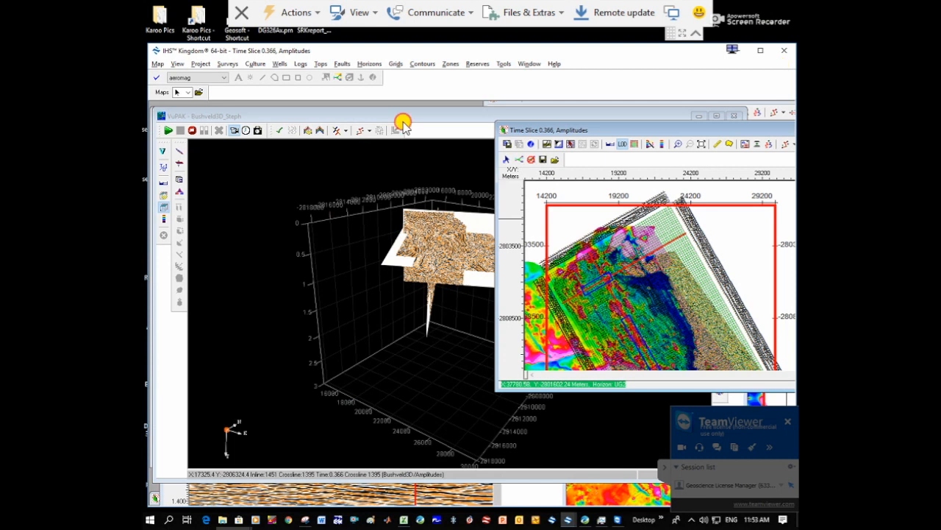
Bring the VuPAK window to the front and rotate the cube to examine the intersecting inline, crossline and time slice
left_click_drag(403, 123, 417, 119)
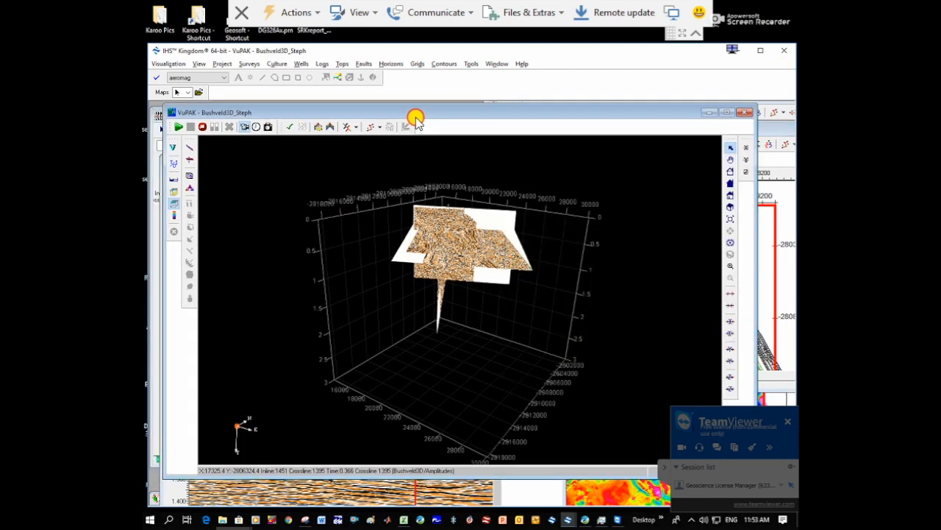
left_click(733, 159)
left_click_drag(504, 237, 465, 287)
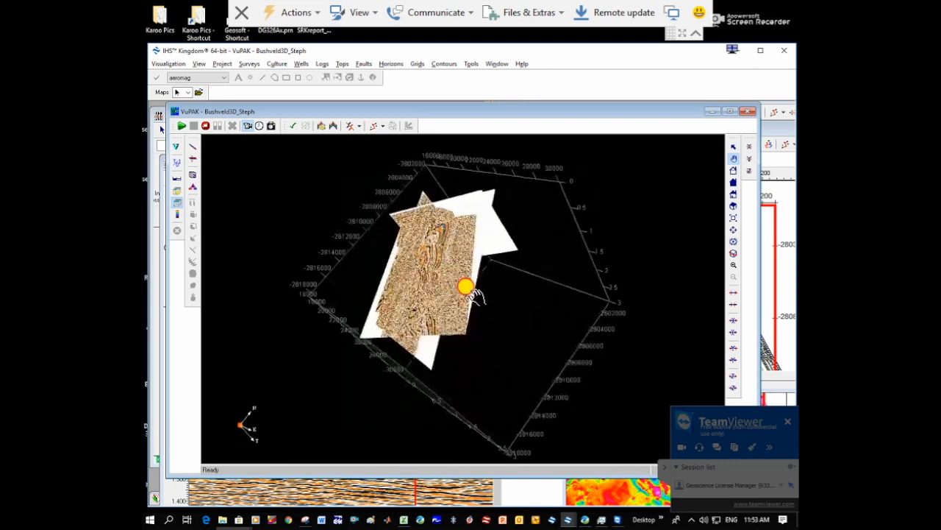